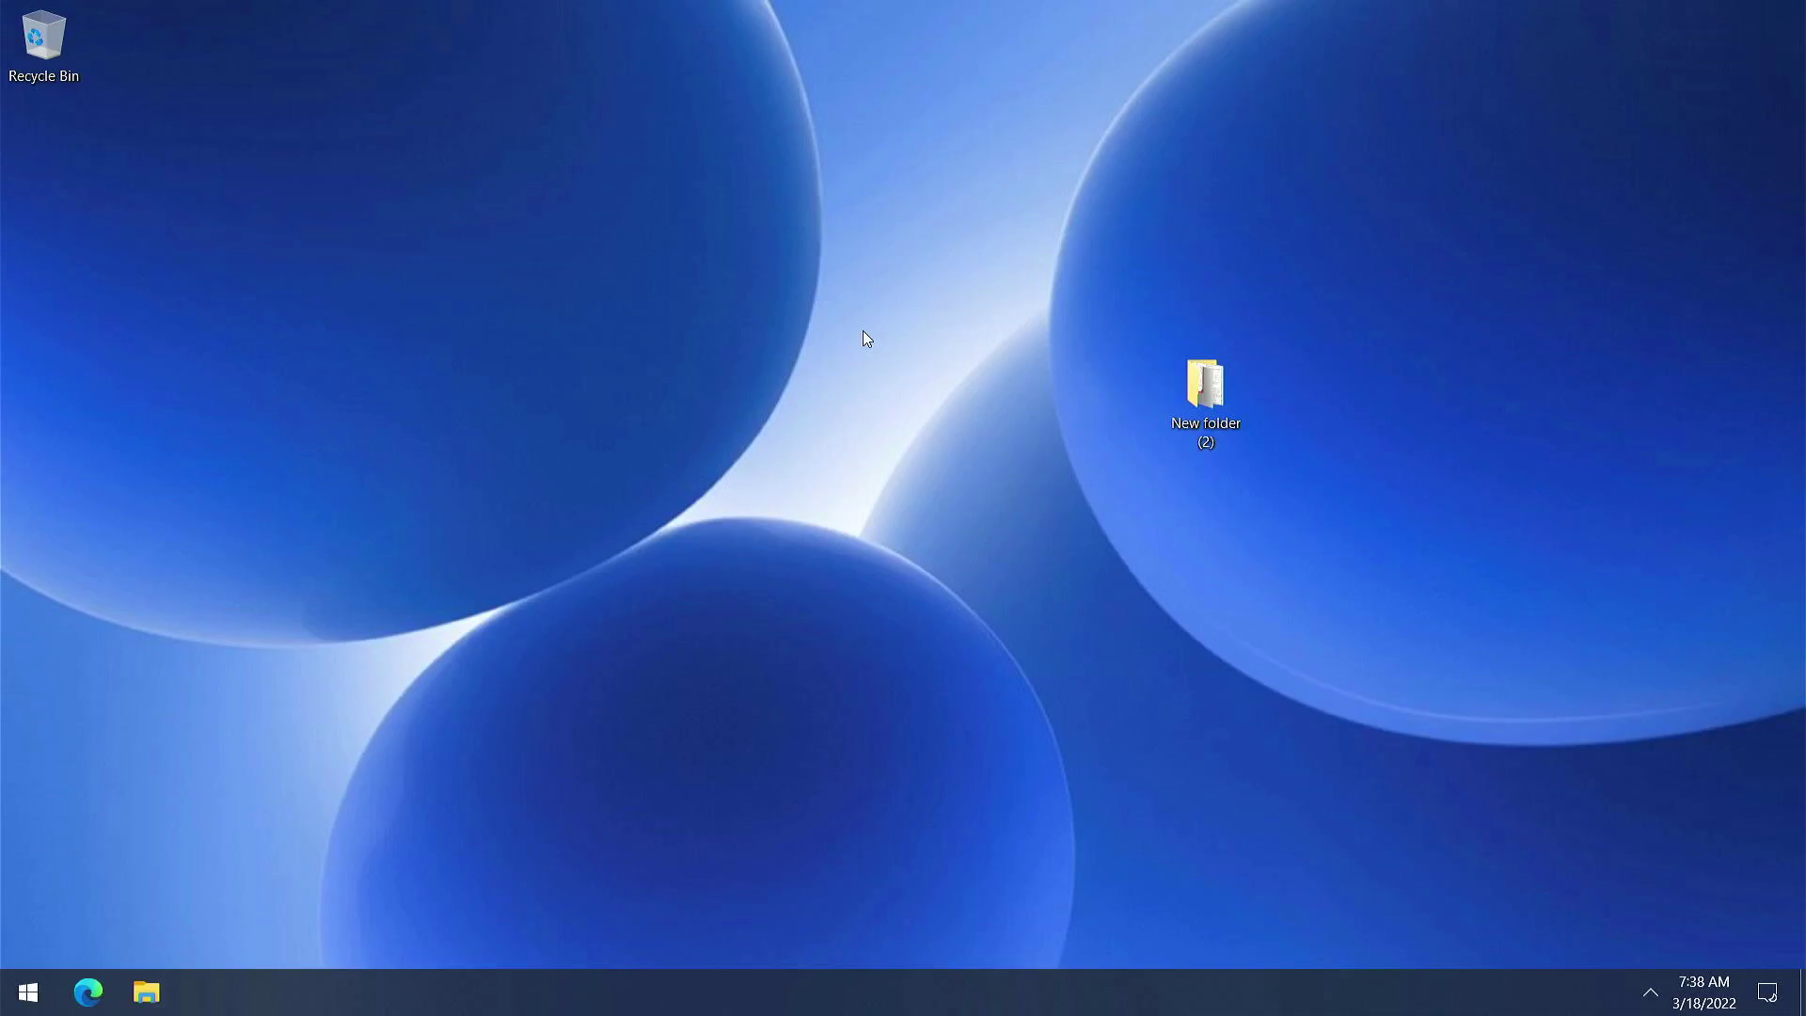
# Run ipconfig in Command Prompt to check the network settings, then close it
pyautogui.press('super+s')
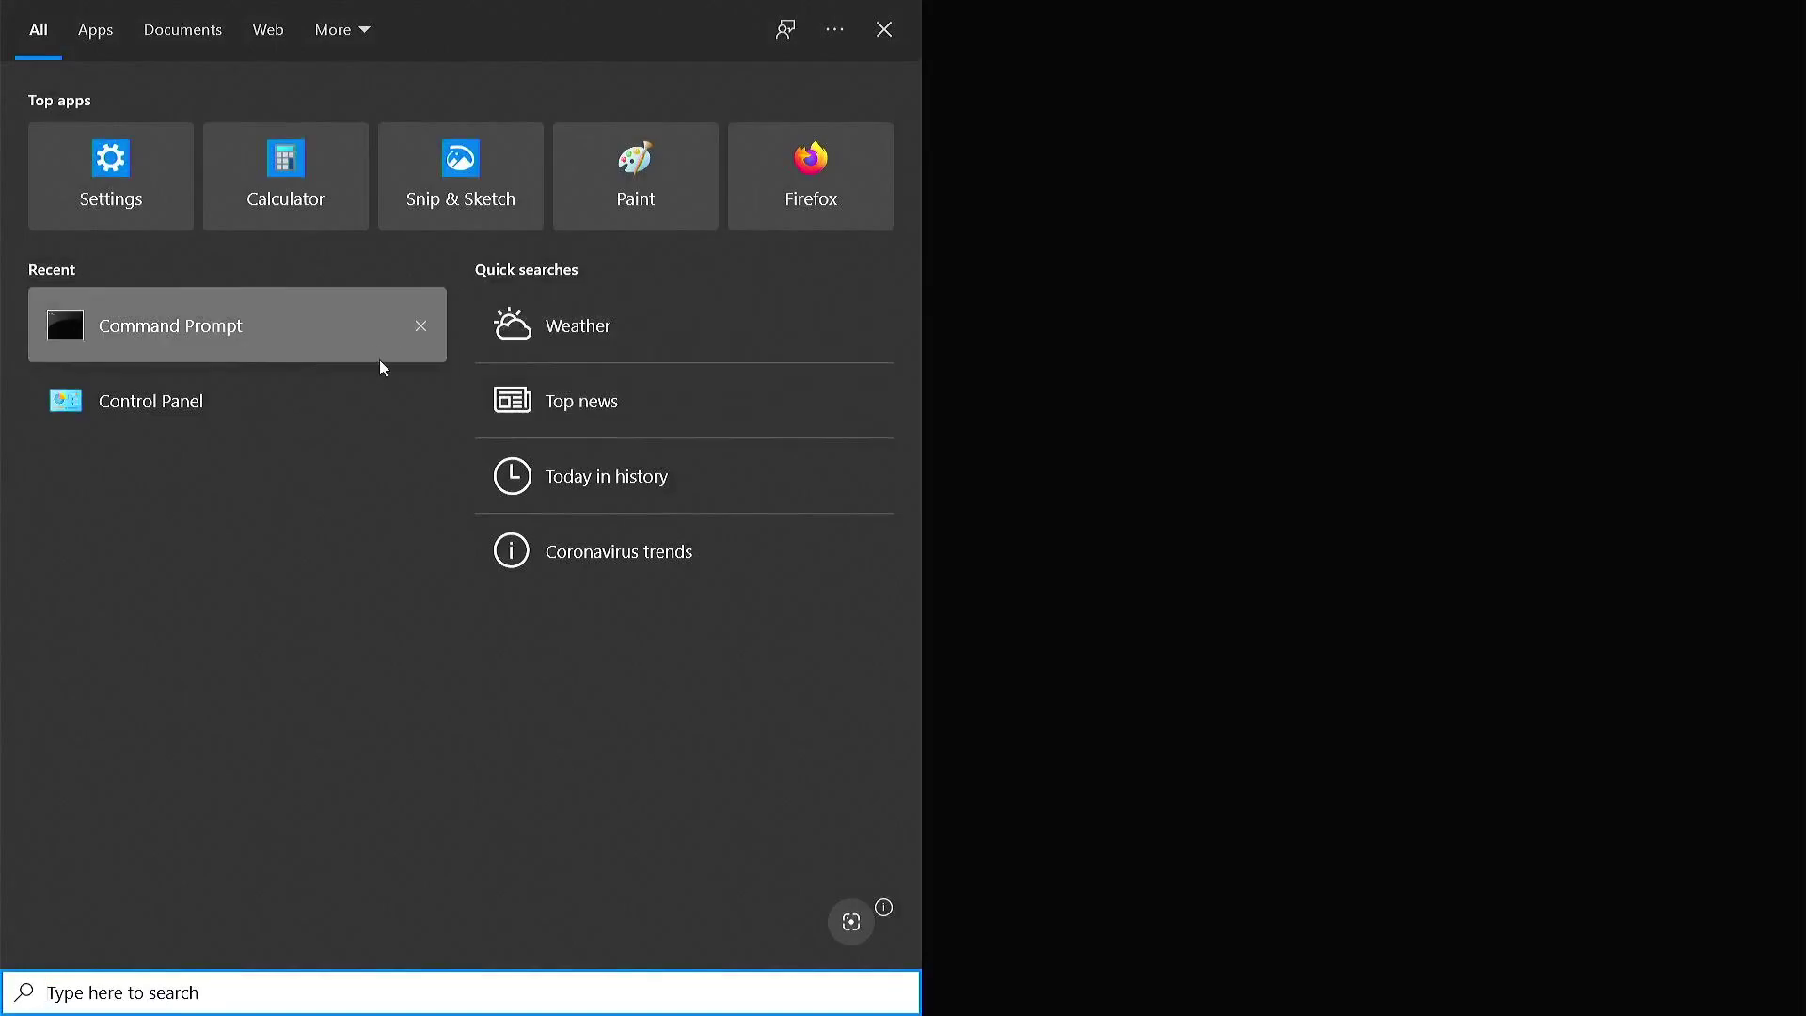
pyautogui.click(335, 348)
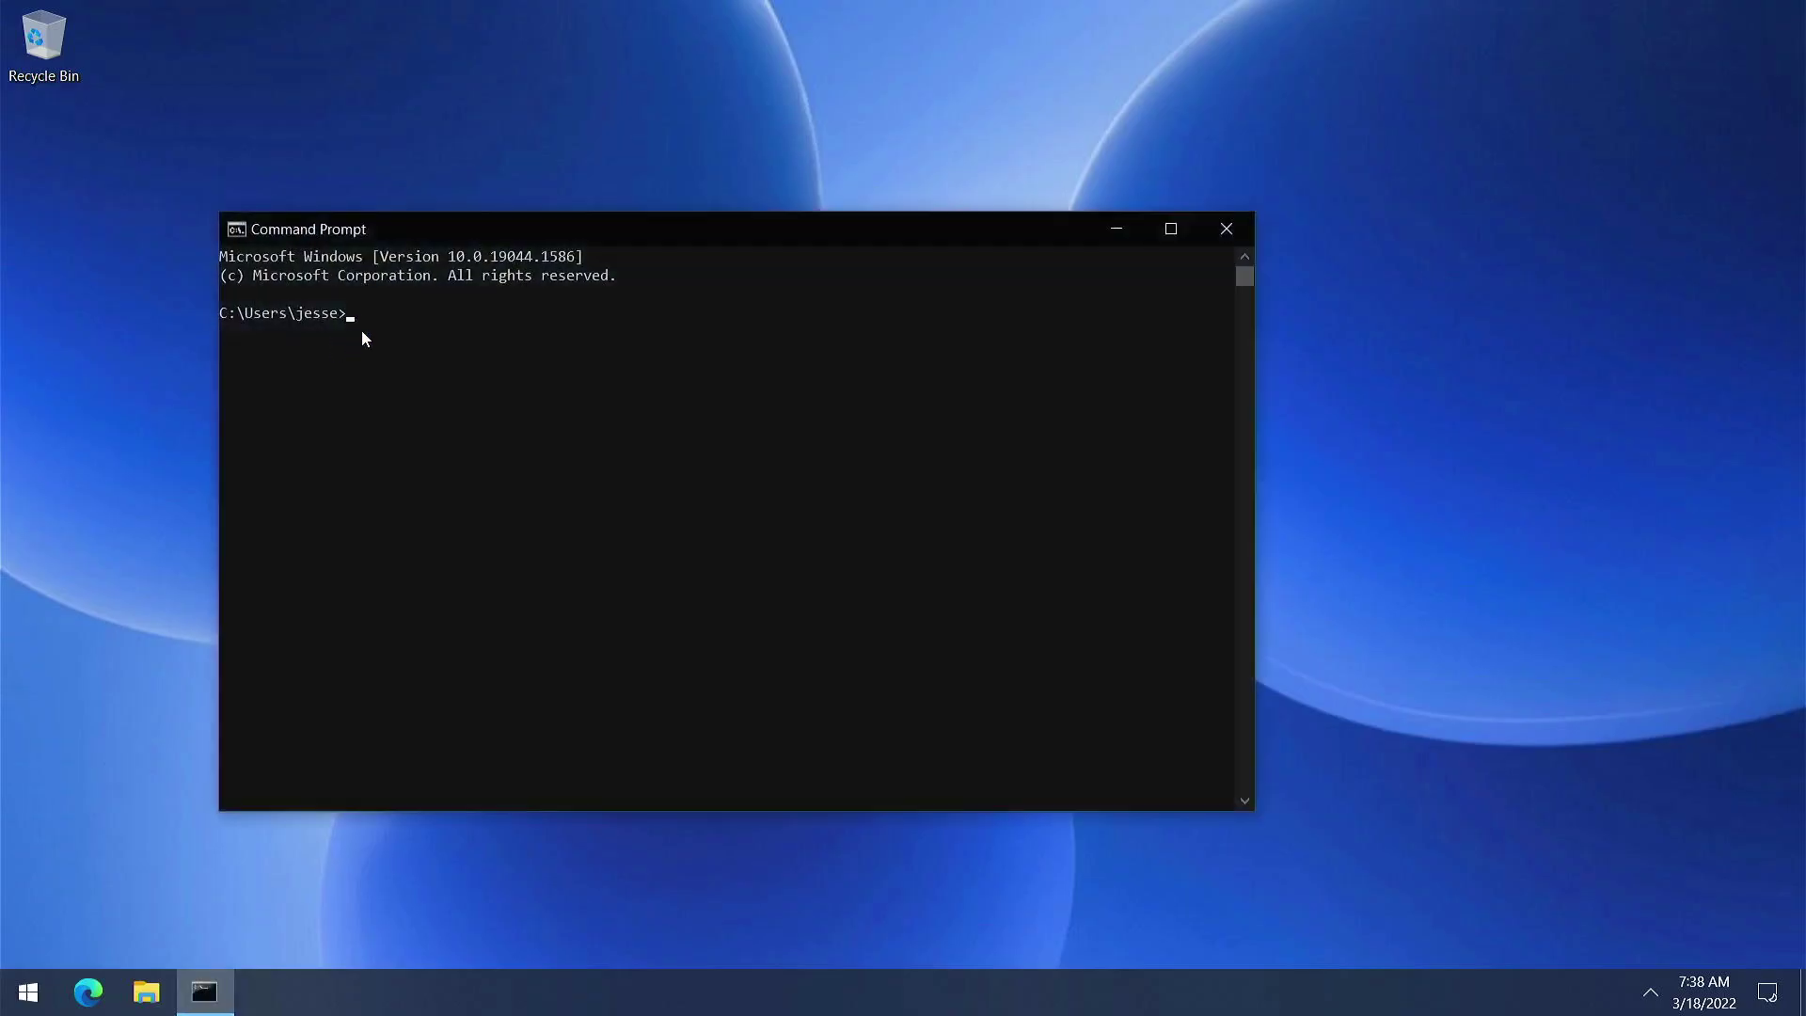
pyautogui.write('ipconfig')
pyautogui.press('Return')
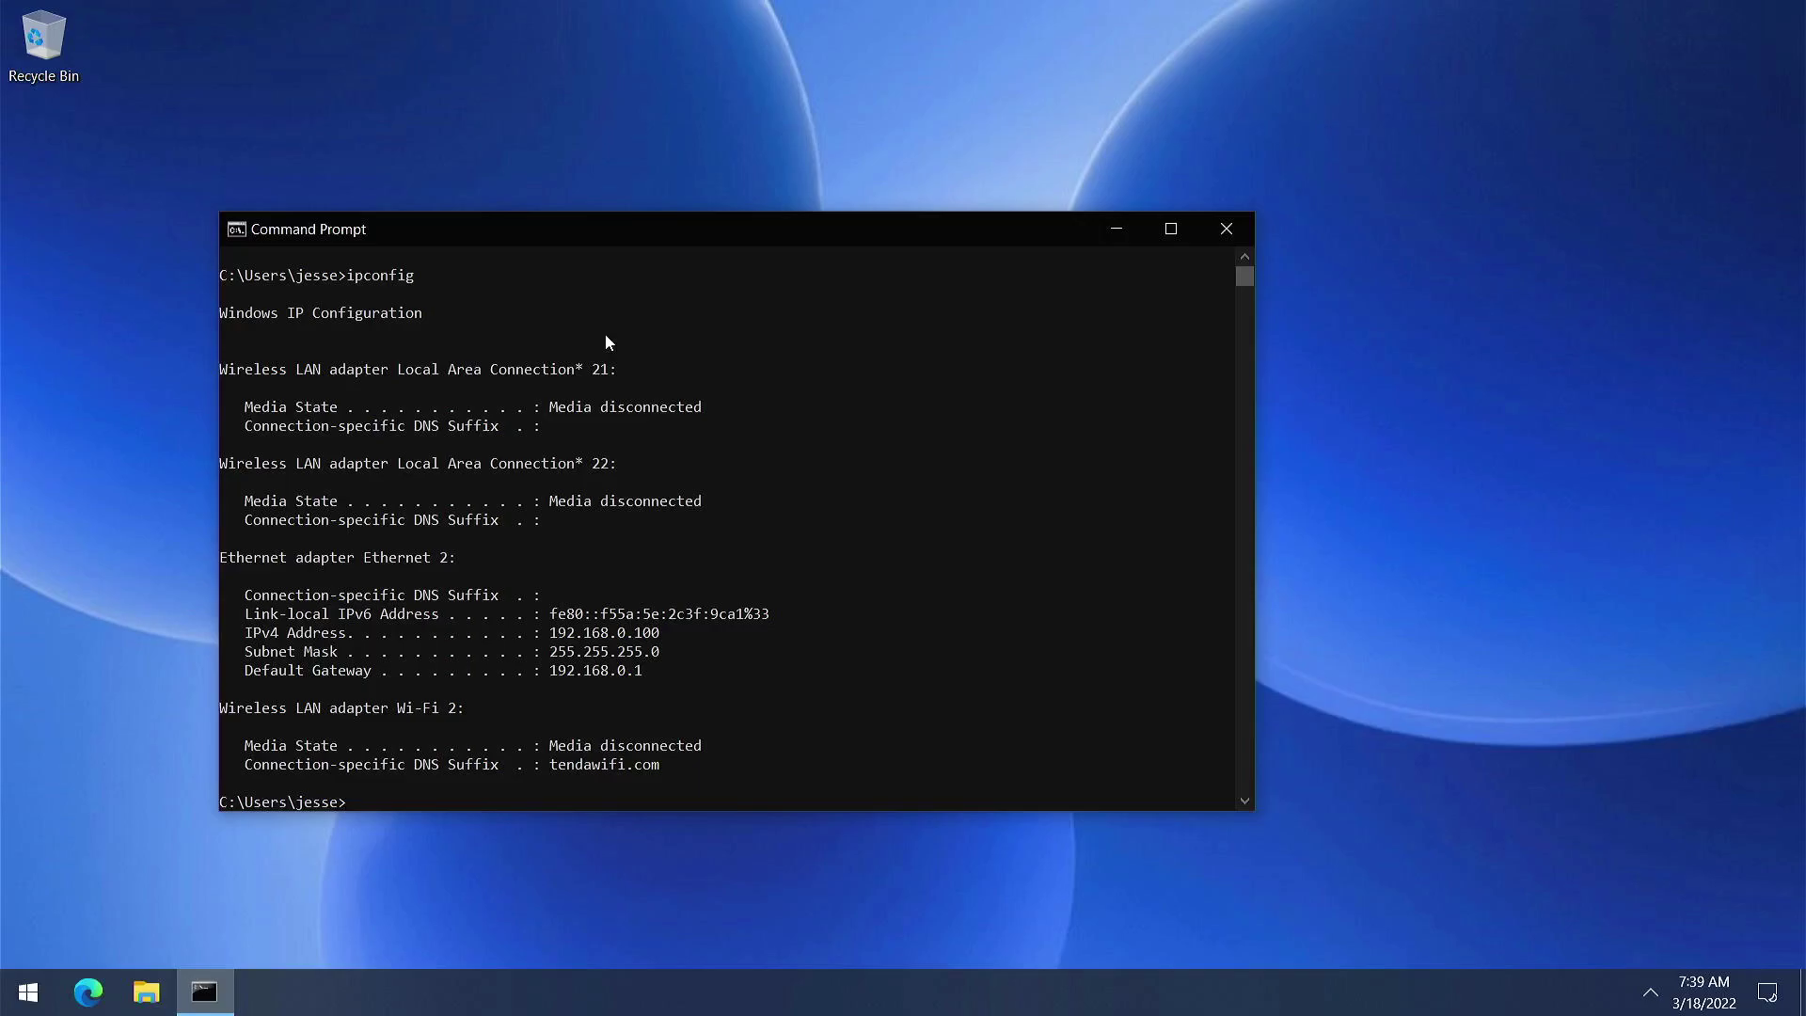
pyautogui.click(1226, 230)
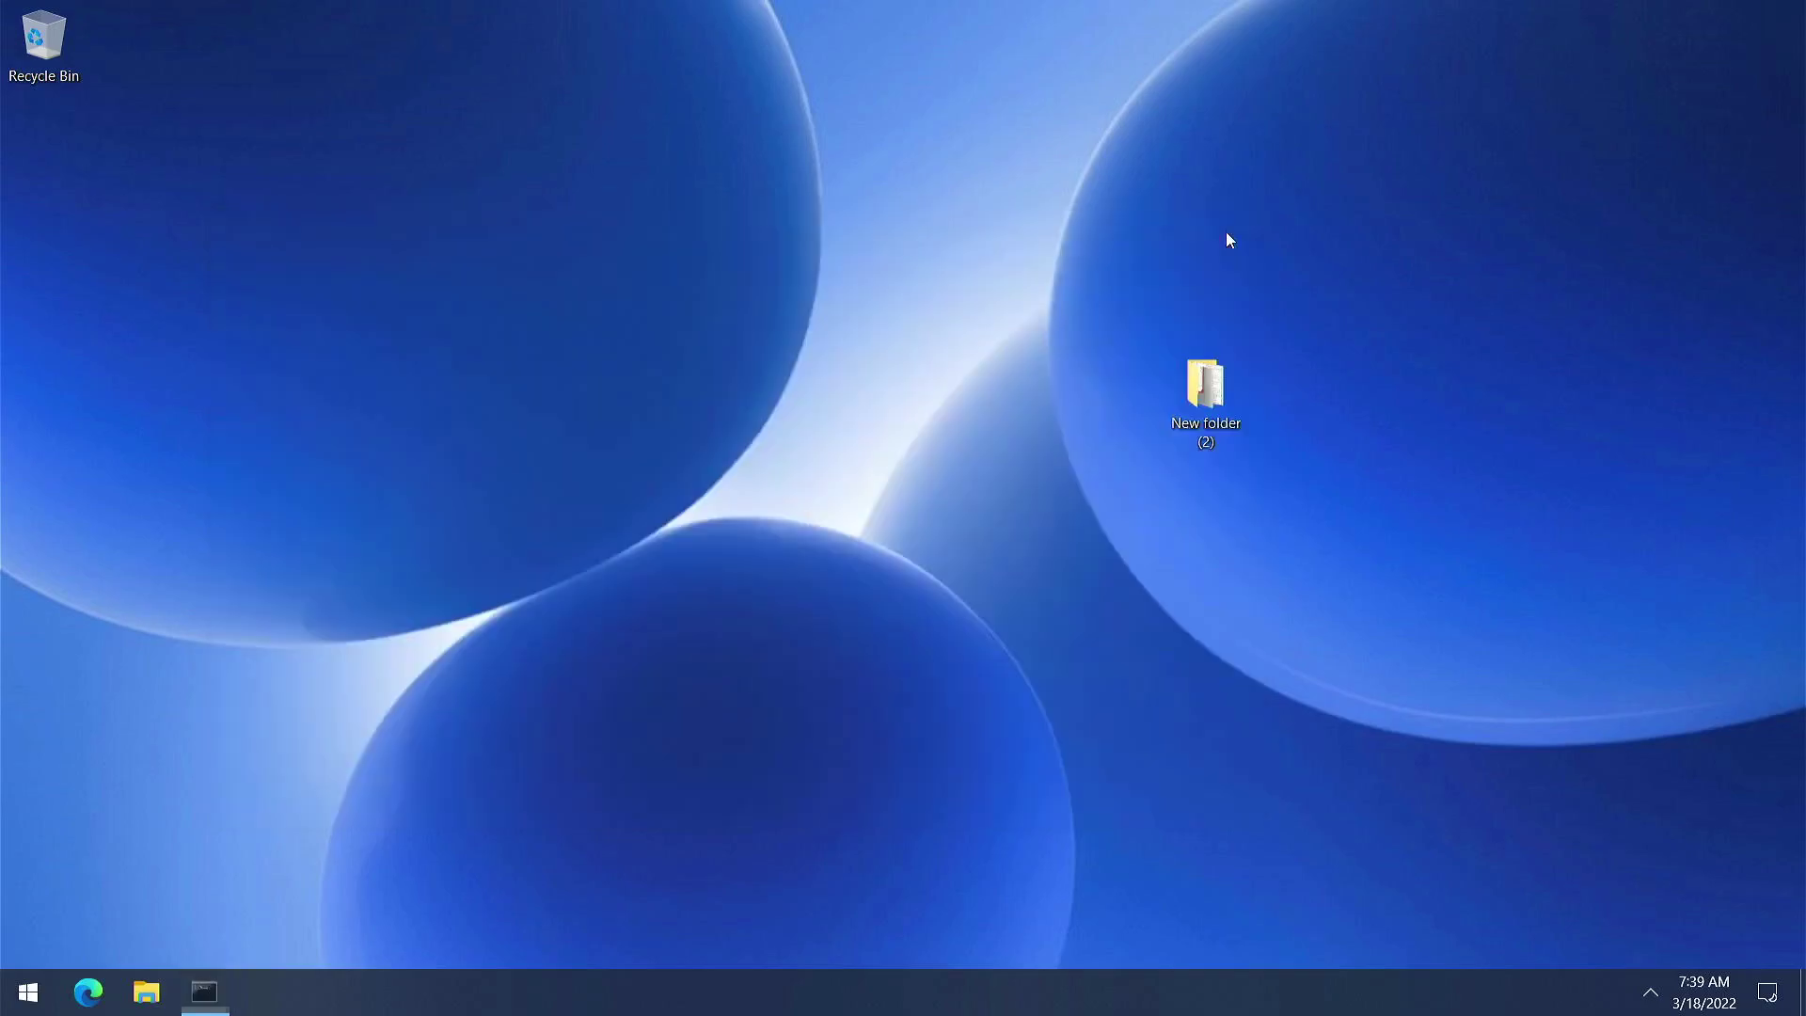
# Load 192.168.0.1 in Edge and sign in to the router with its password
pyautogui.click(88, 991)
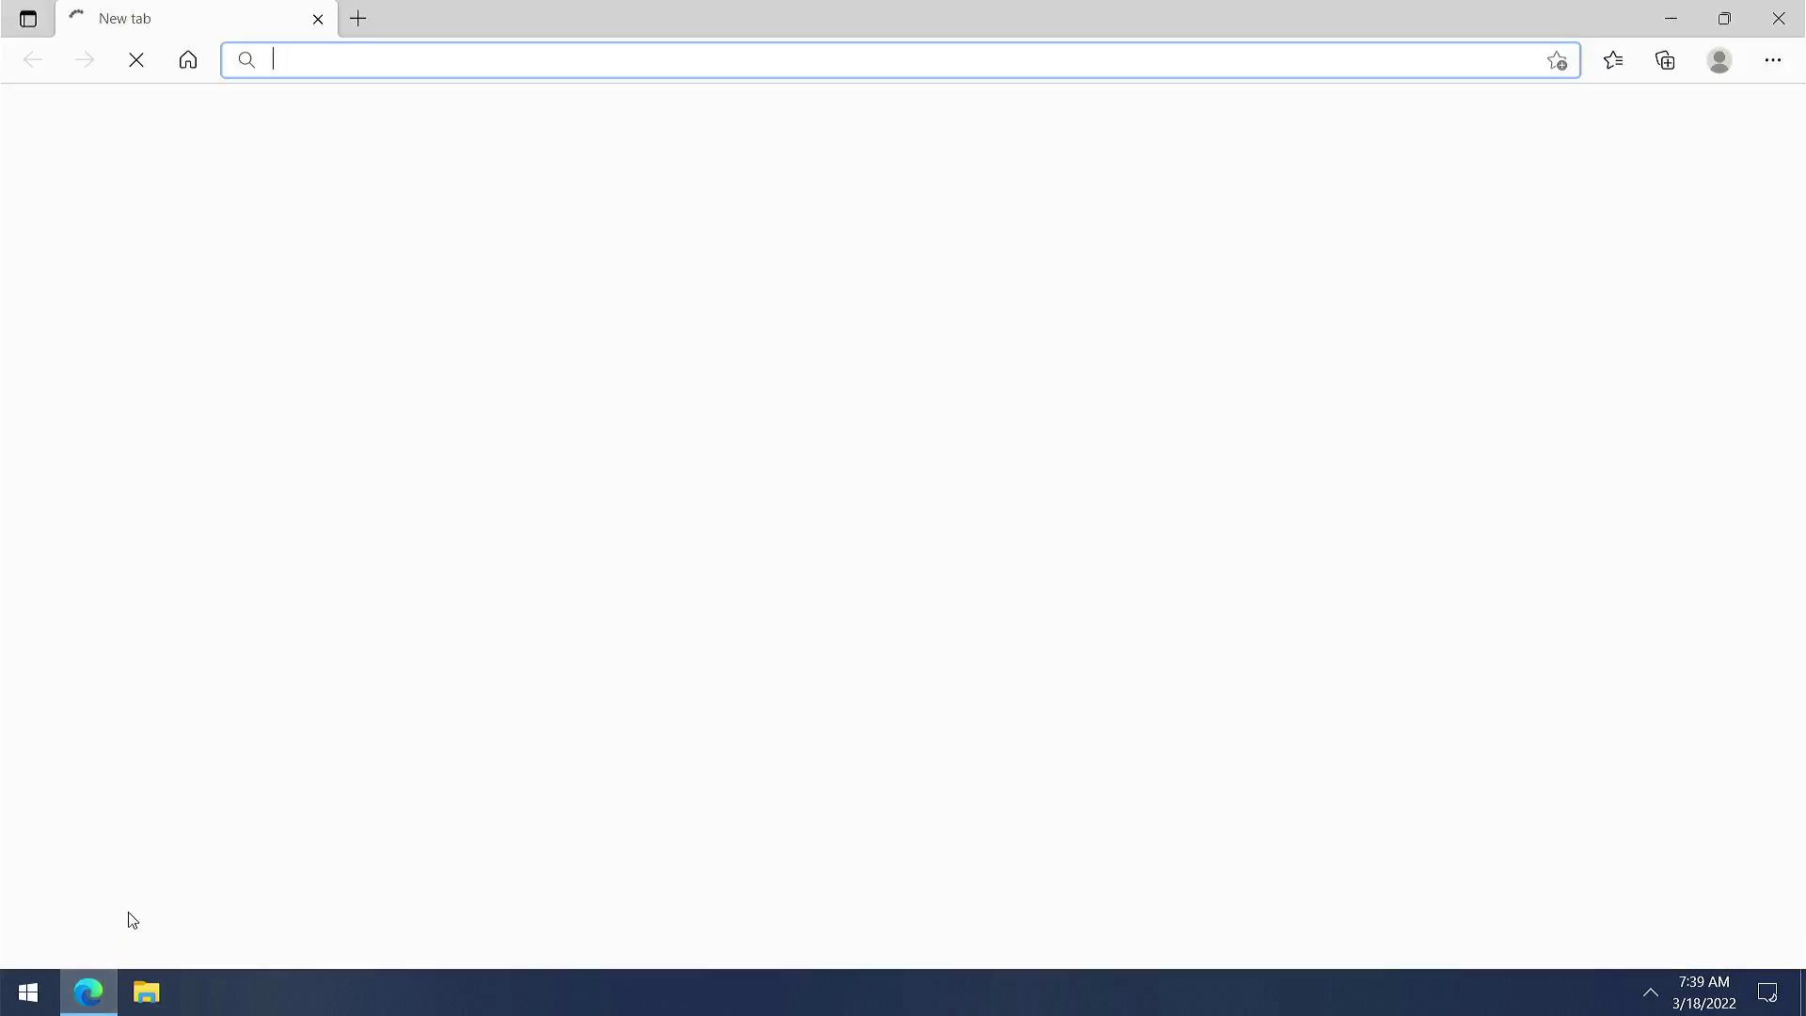
pyautogui.write('192.168')
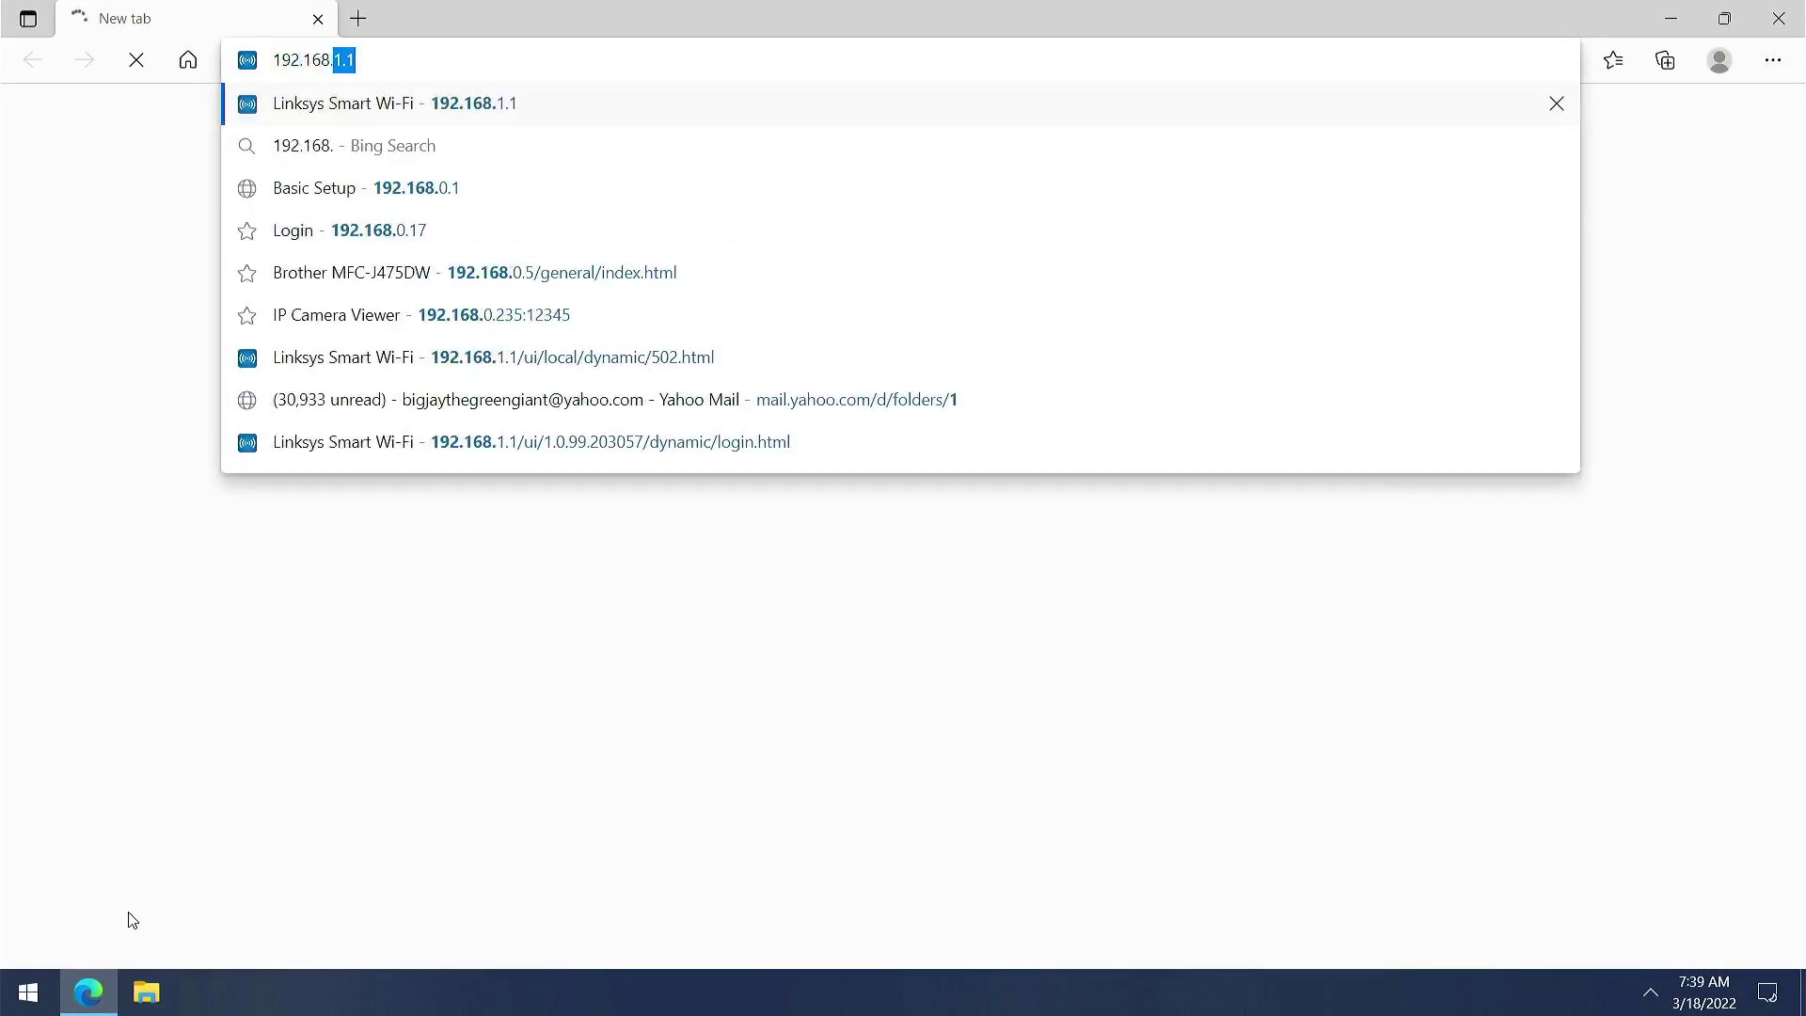
pyautogui.write('.0.1')
pyautogui.press('Return')
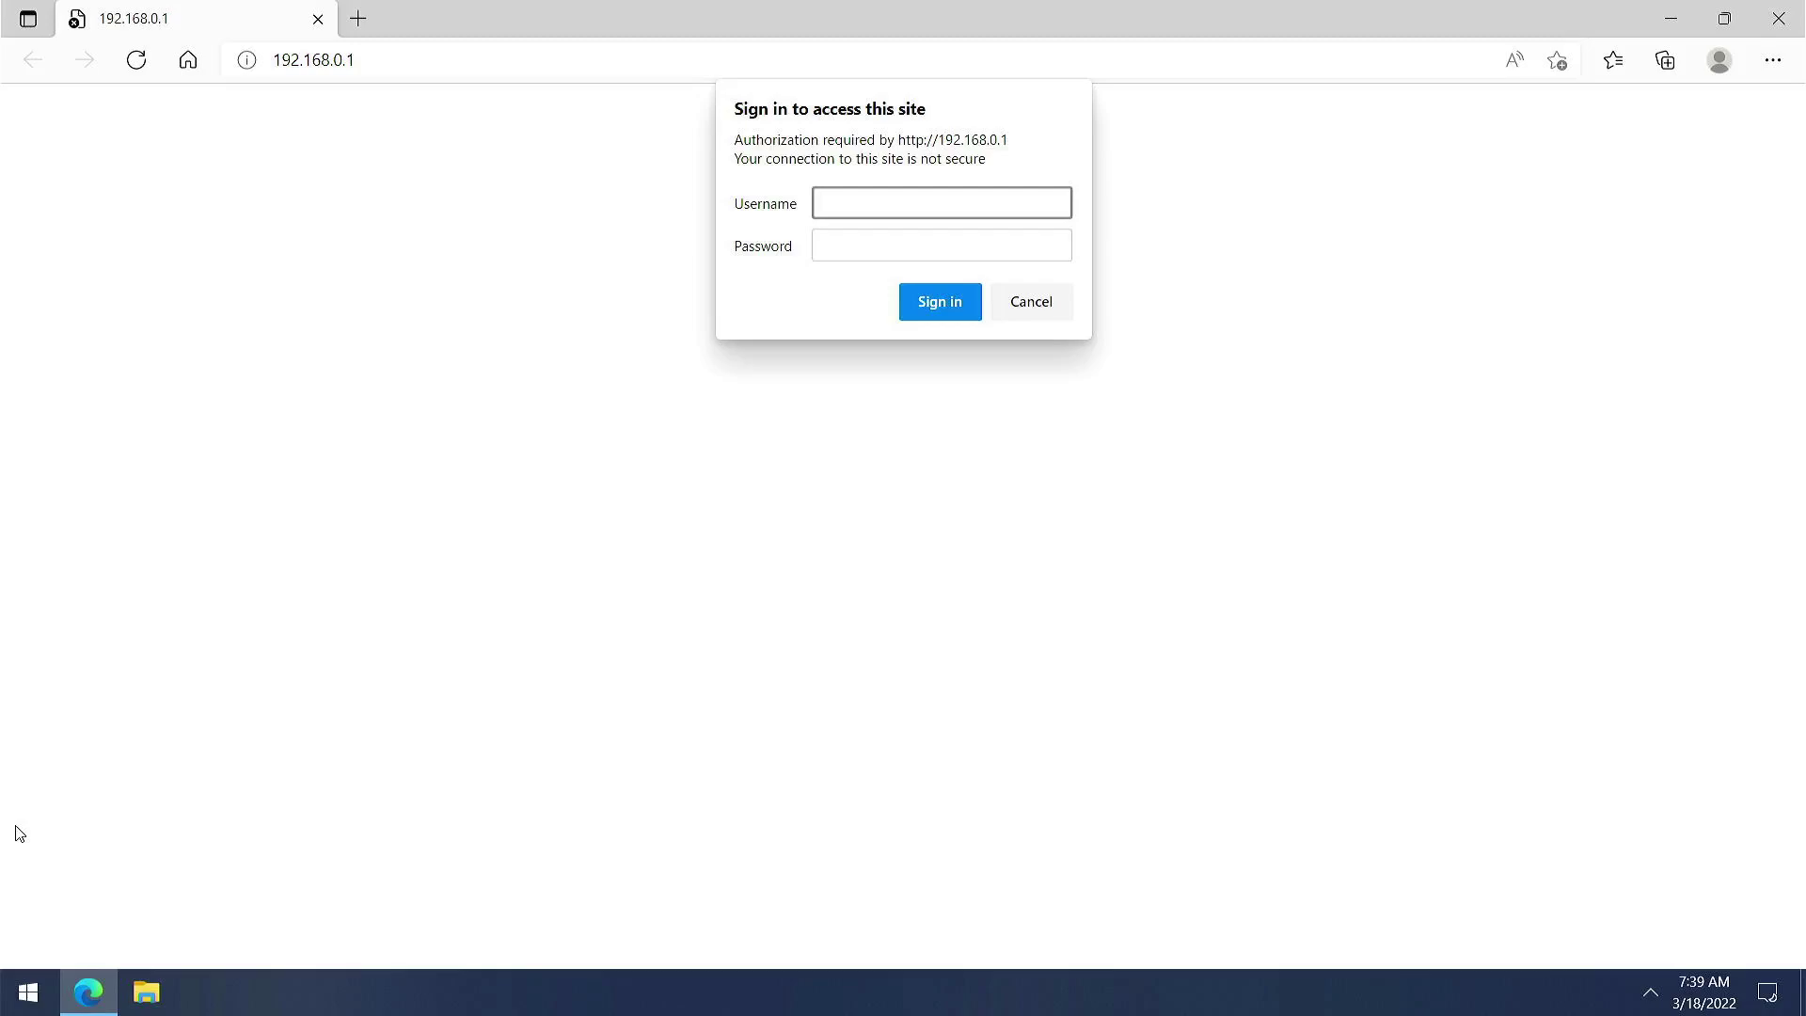
pyautogui.press('Tab')
pyautogui.write('admin')
pyautogui.press('Return')
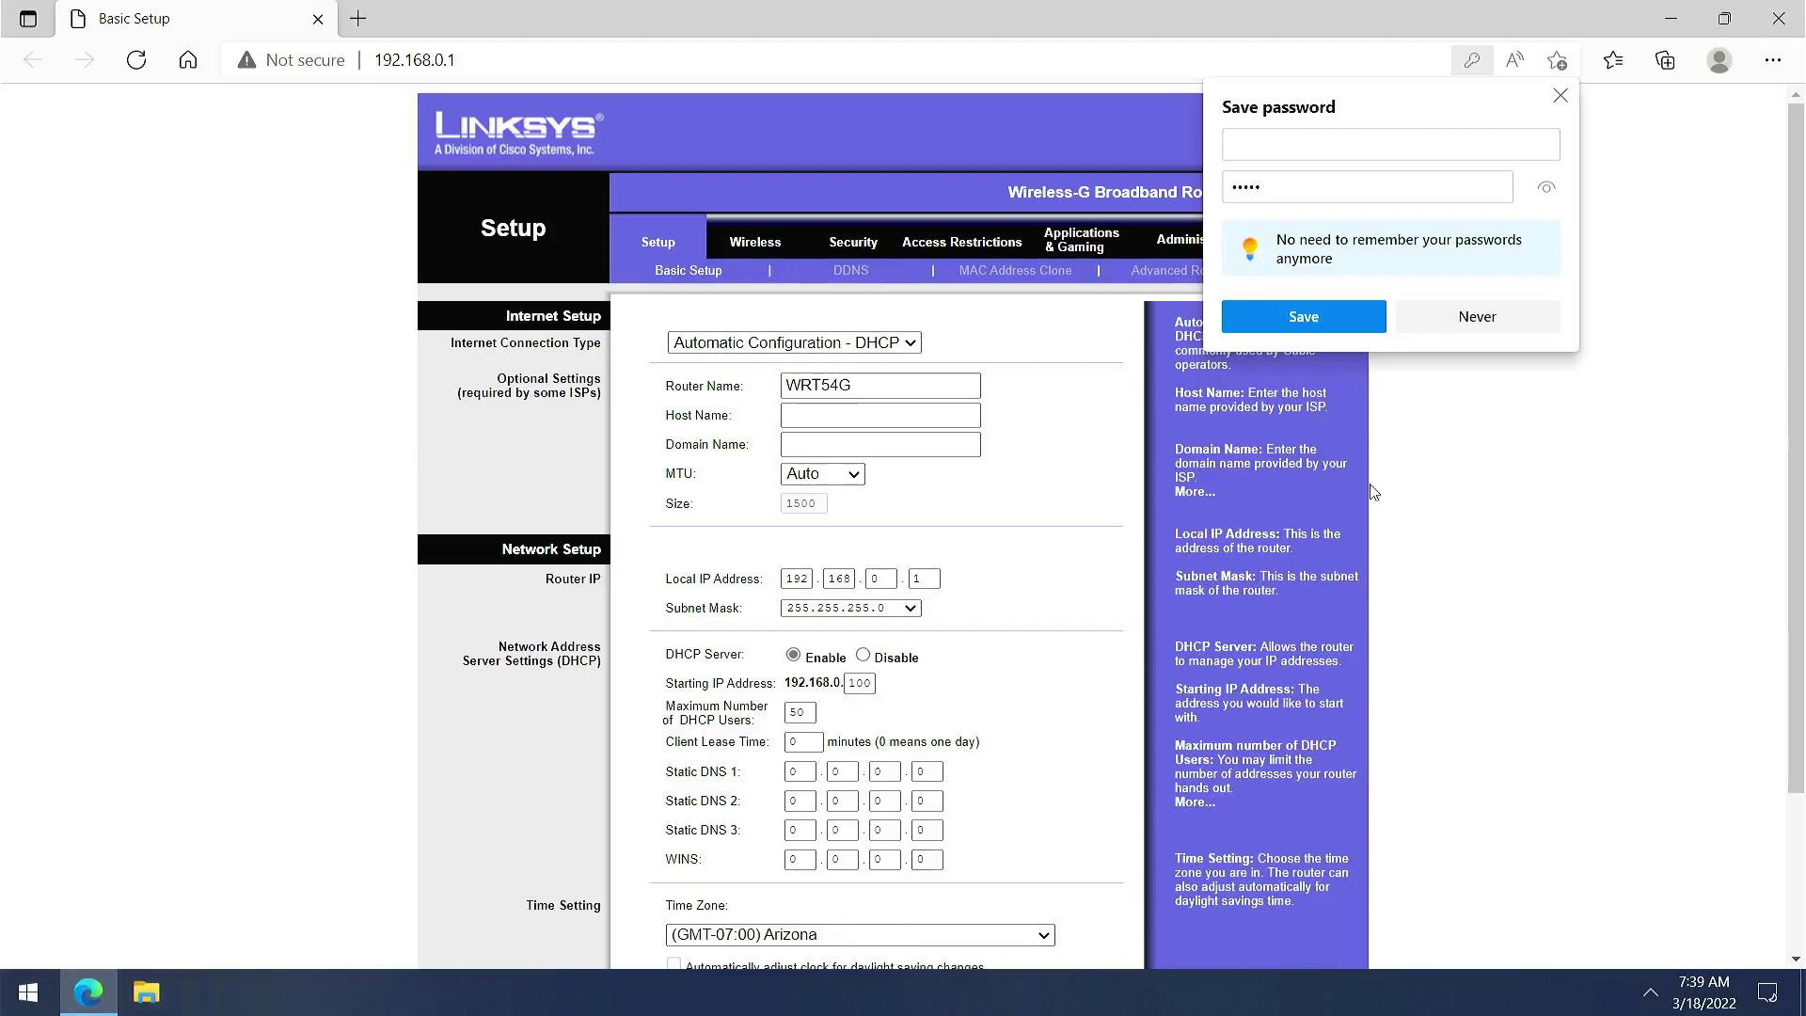
# Decline Edge's save-password offer and look over the Router Name and Local IP Address fields
pyautogui.click(1533, 328)
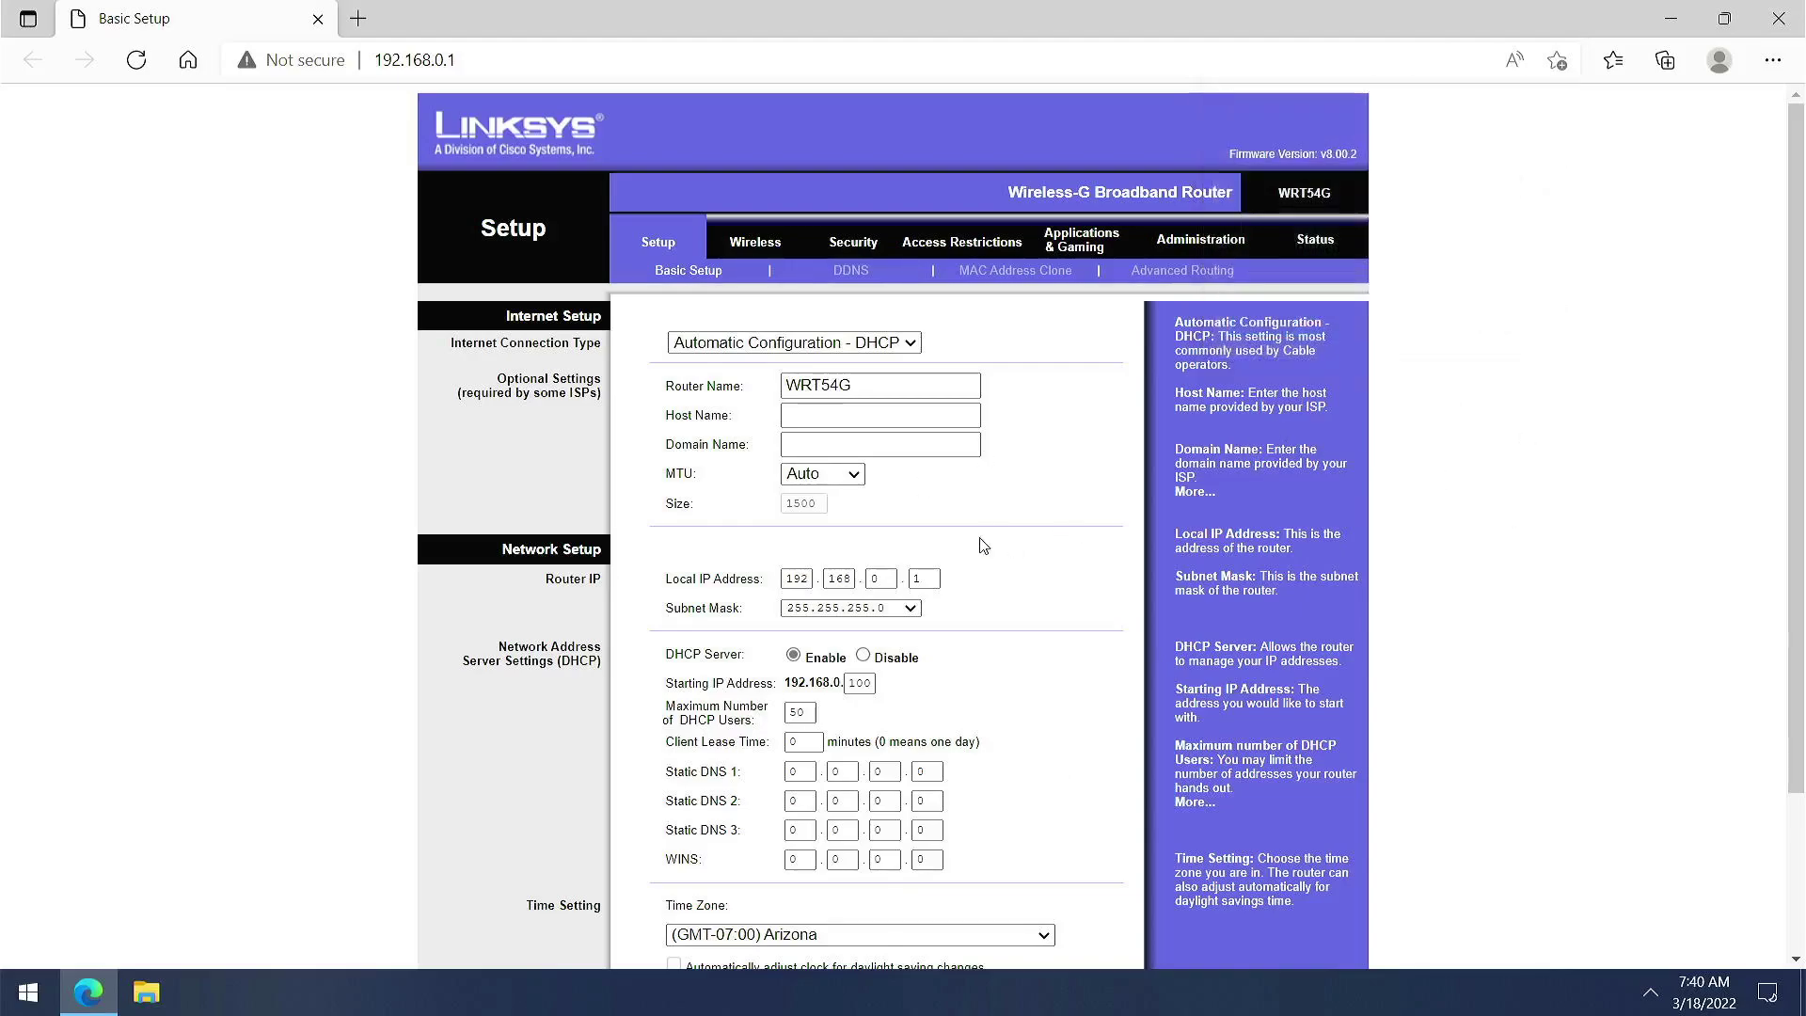
pyautogui.click(839, 385)
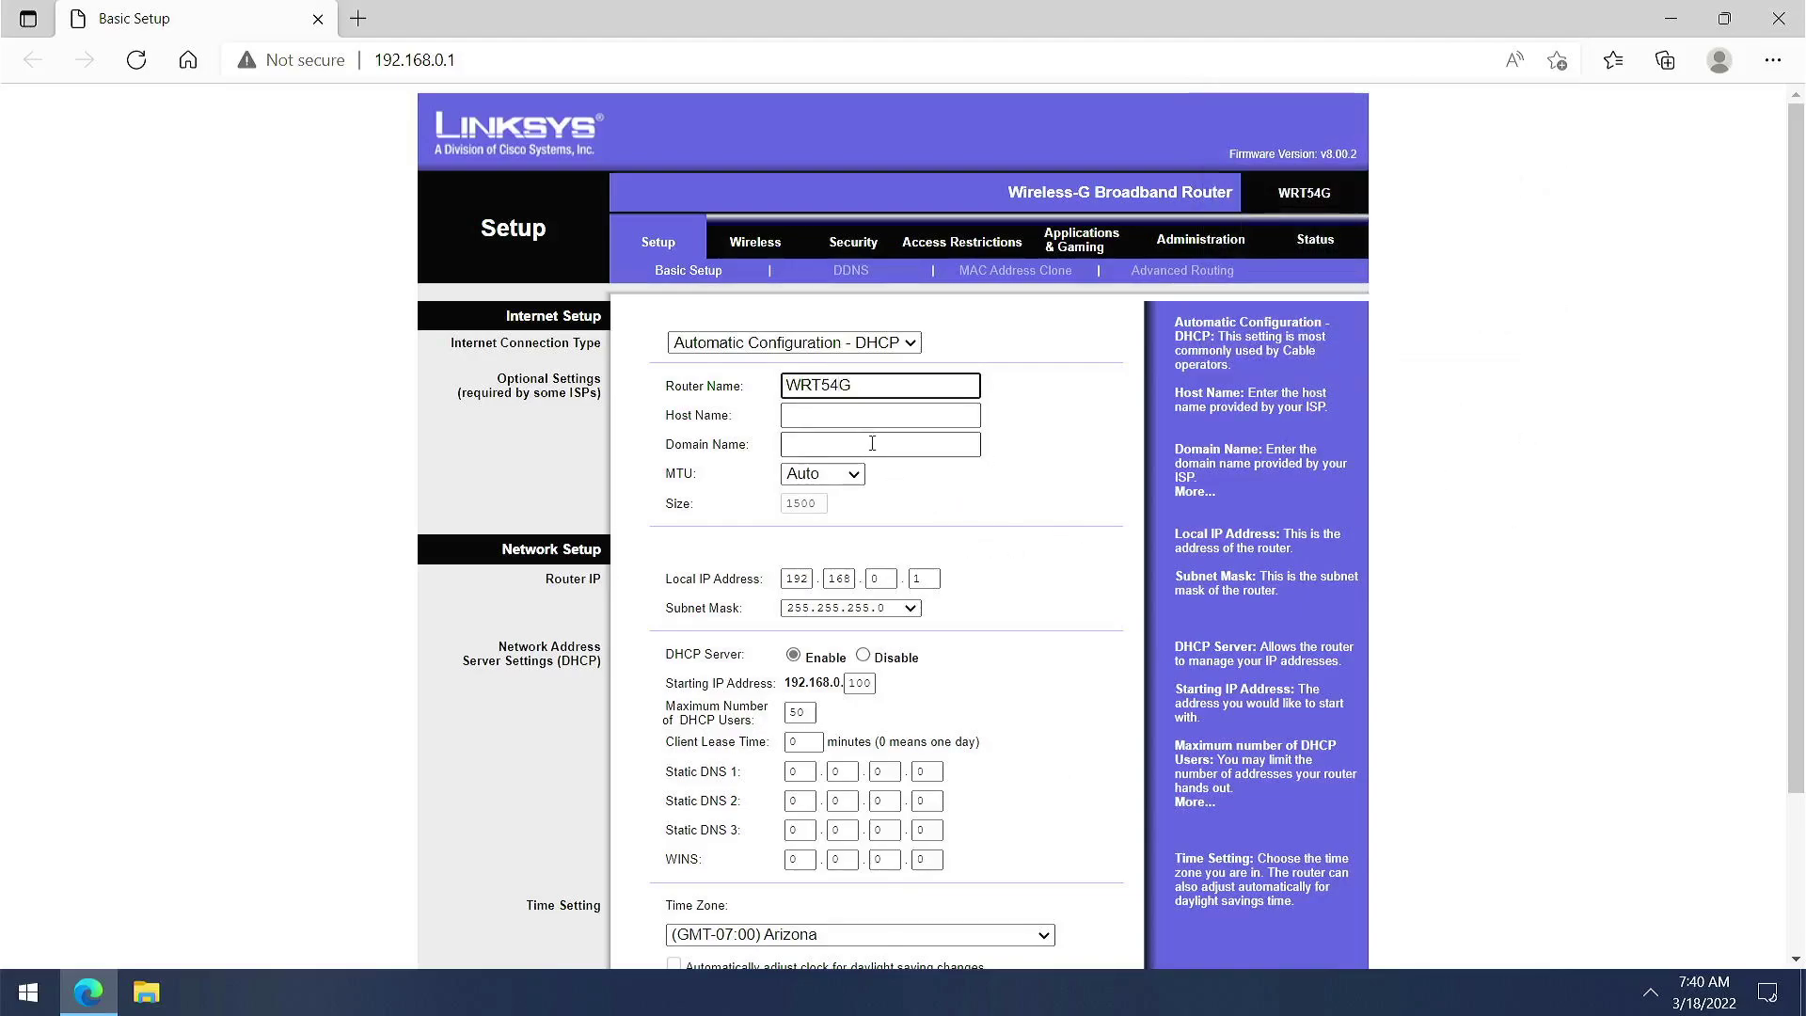
pyautogui.scroll(-3, 870, 453)
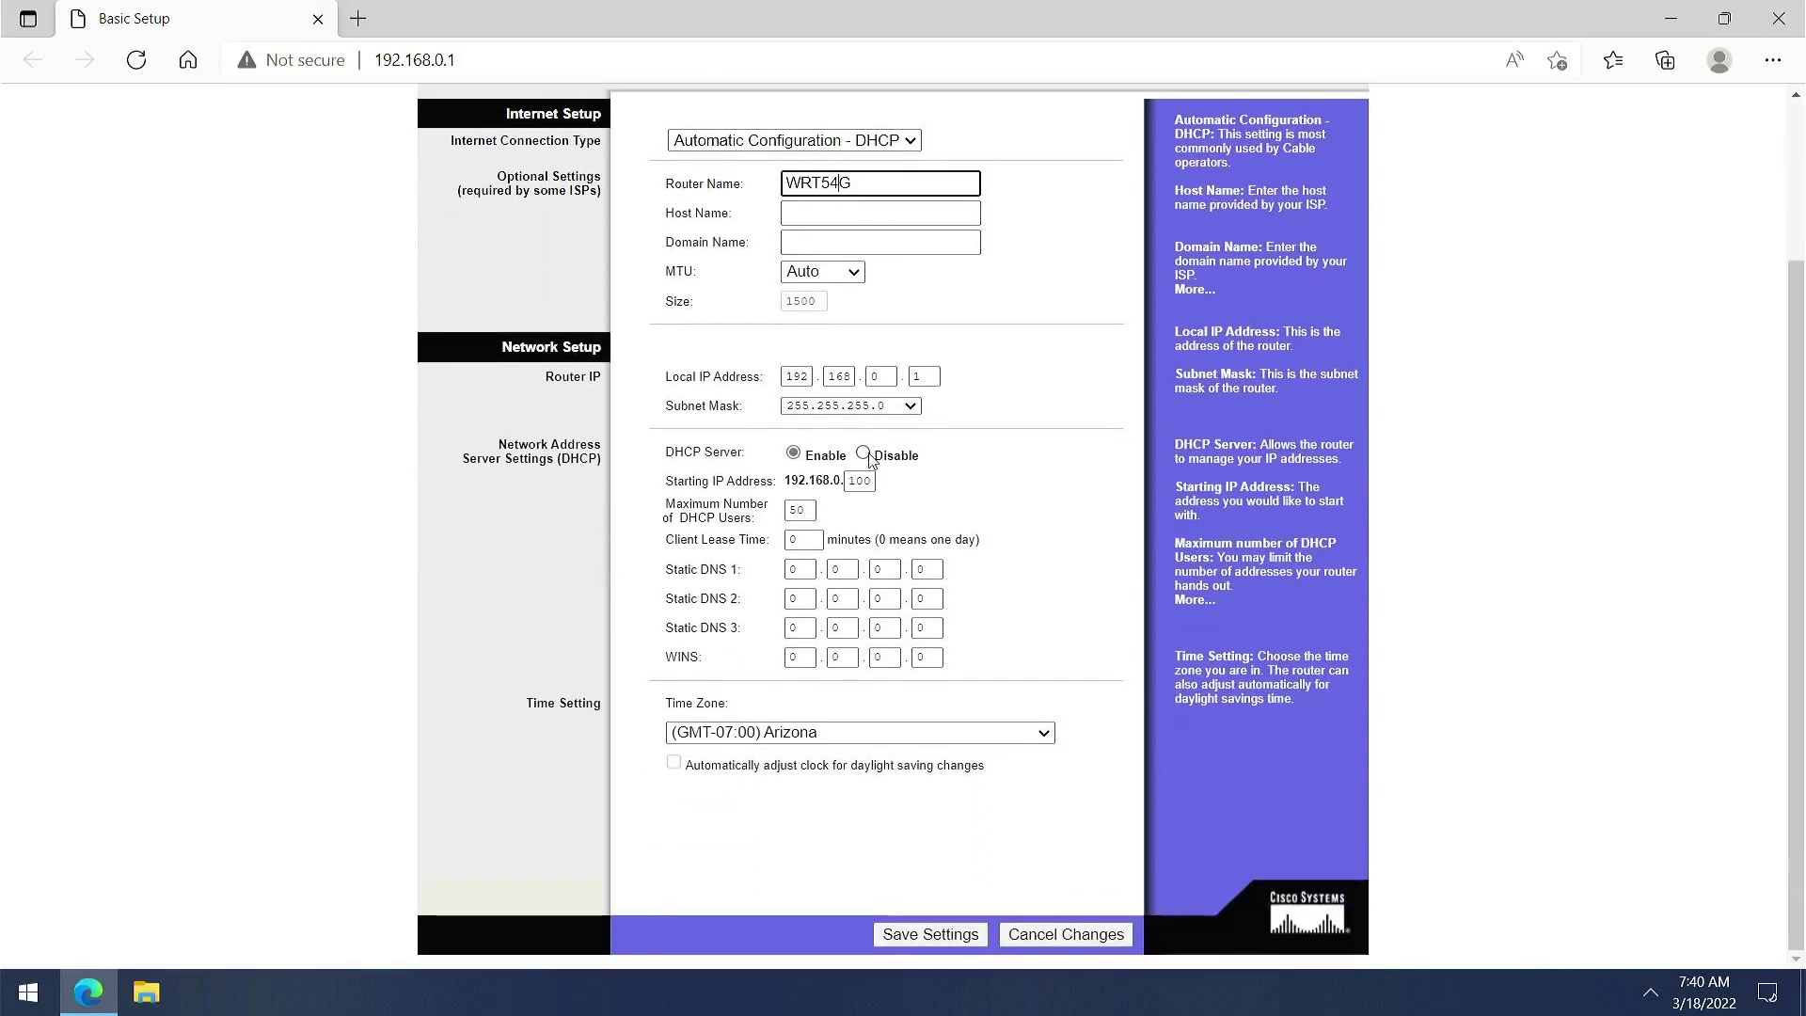
pyautogui.click(799, 378)
pyautogui.doubleClick(799, 377)
pyautogui.click(960, 406)
pyautogui.click(881, 378)
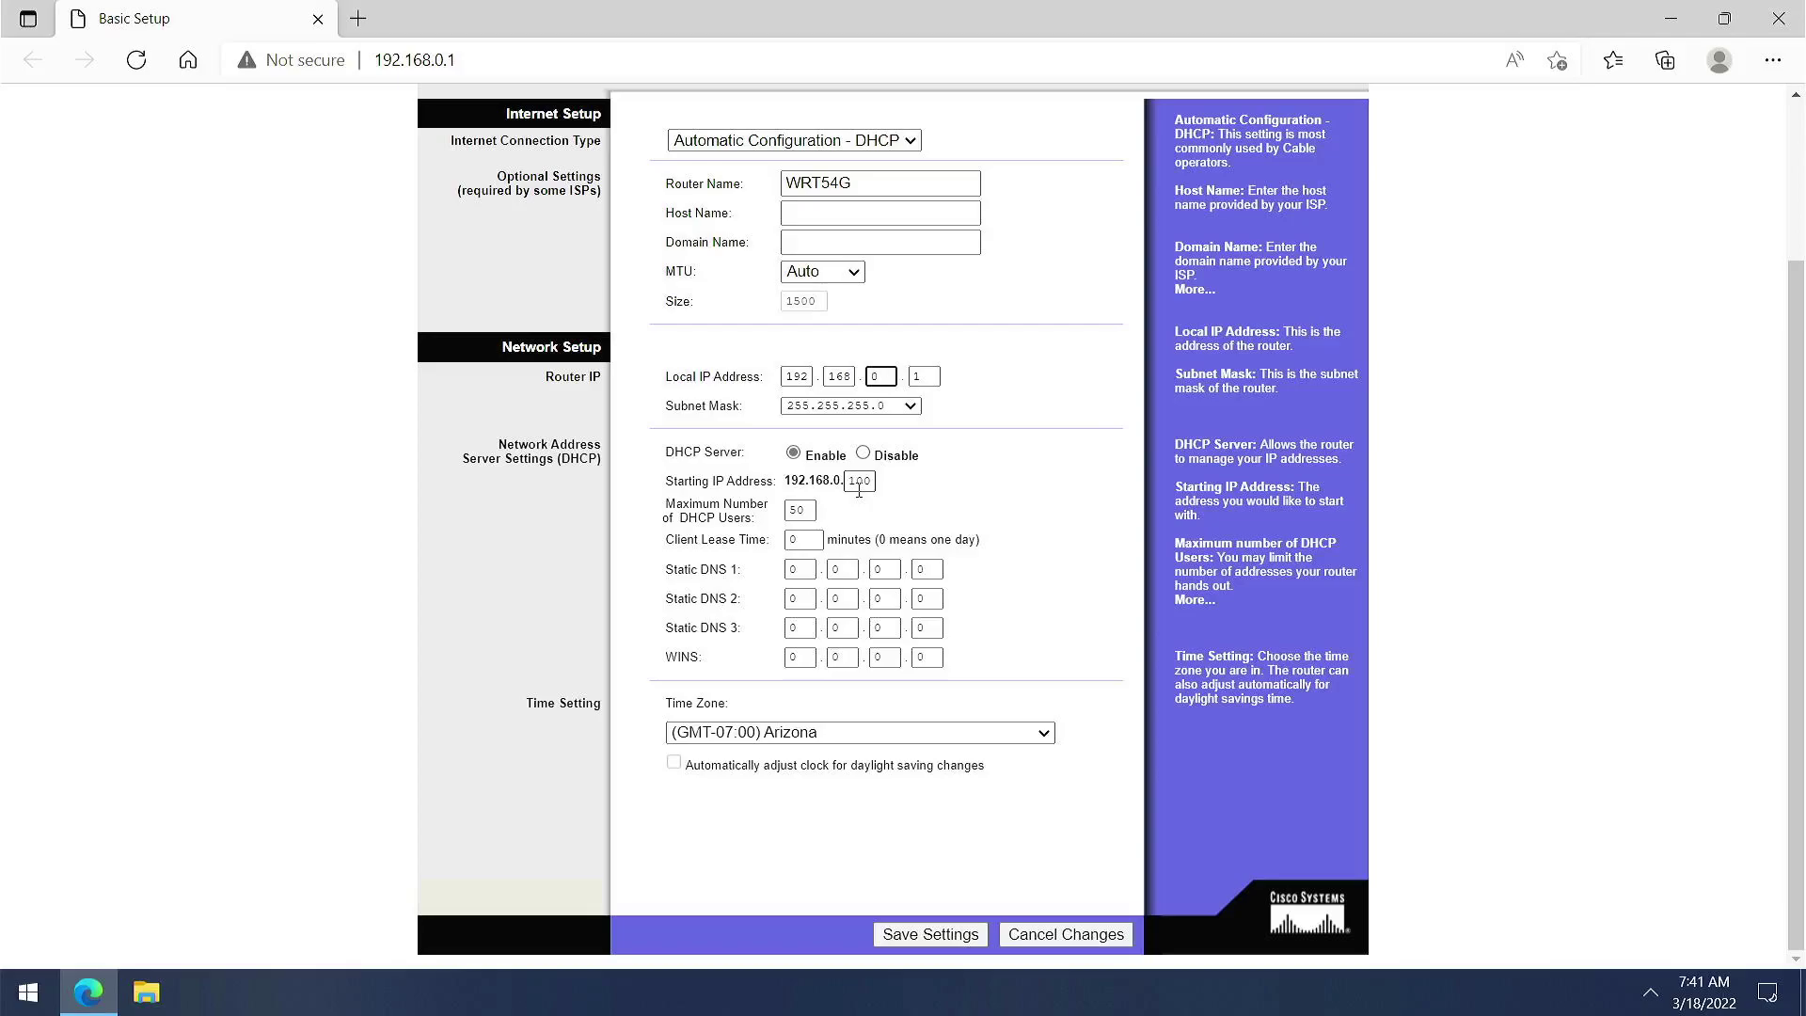
# Change the DHCP Starting IP Address to 192.168.0.50 and Maximum DHCP Users to 150
pyautogui.click(860, 484)
pyautogui.press('BackSpace')
pyautogui.press('BackSpace')
pyautogui.press('BackSpace')
pyautogui.write('50')
pyautogui.doubleClick(790, 510)
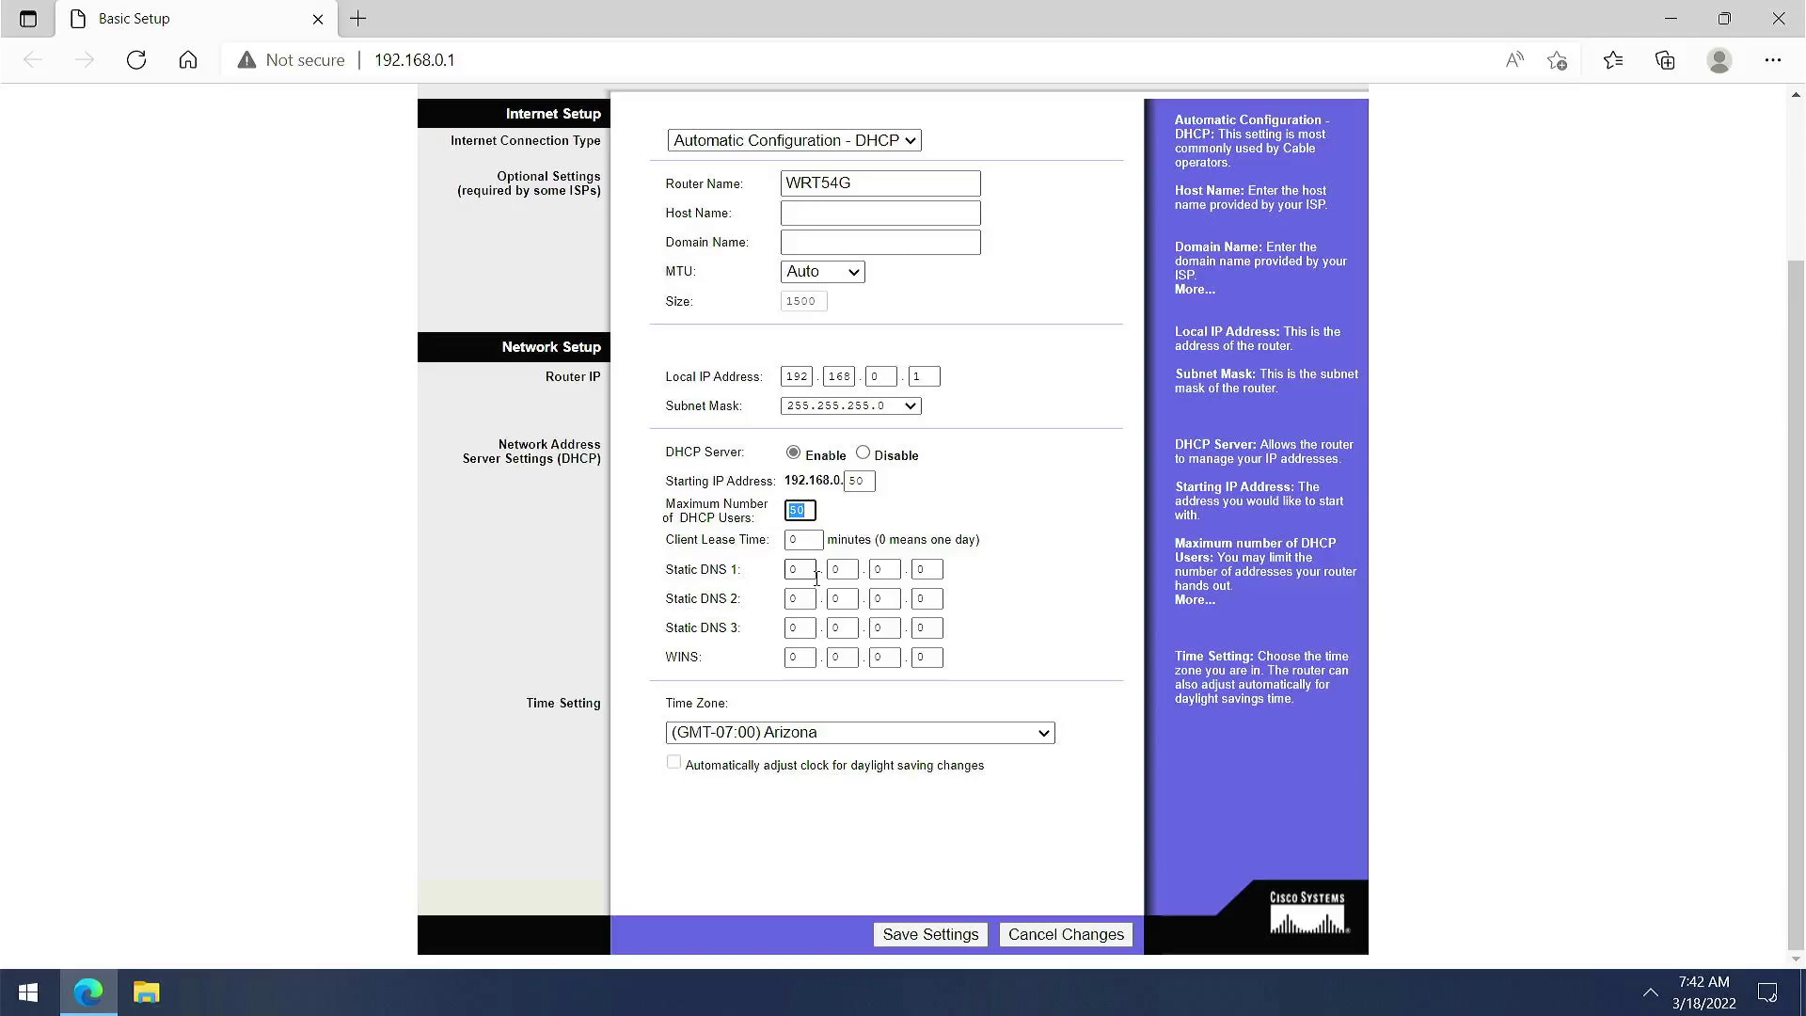
pyautogui.write('10')
pyautogui.press('BackSpace')
pyautogui.write('50')
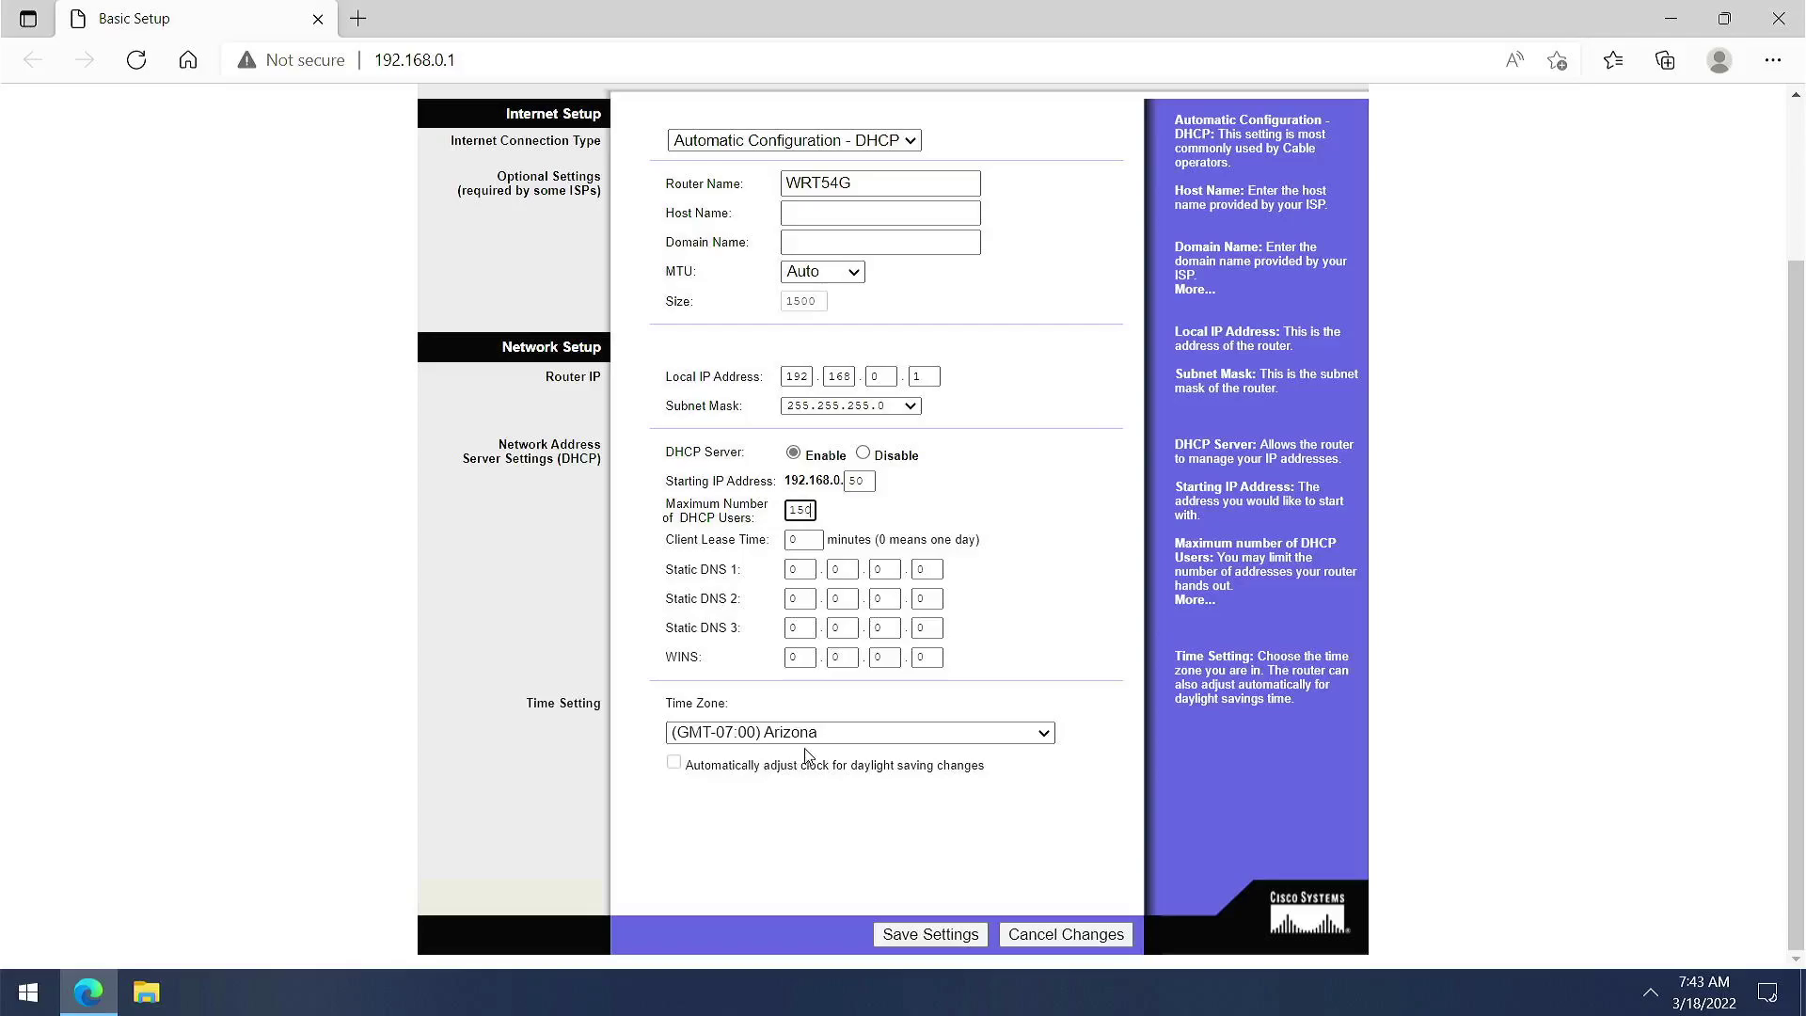
# Step through the DDNS, MAC Address Clone and Advanced Routing setup pages
pyautogui.scroll(3, 647, 647)
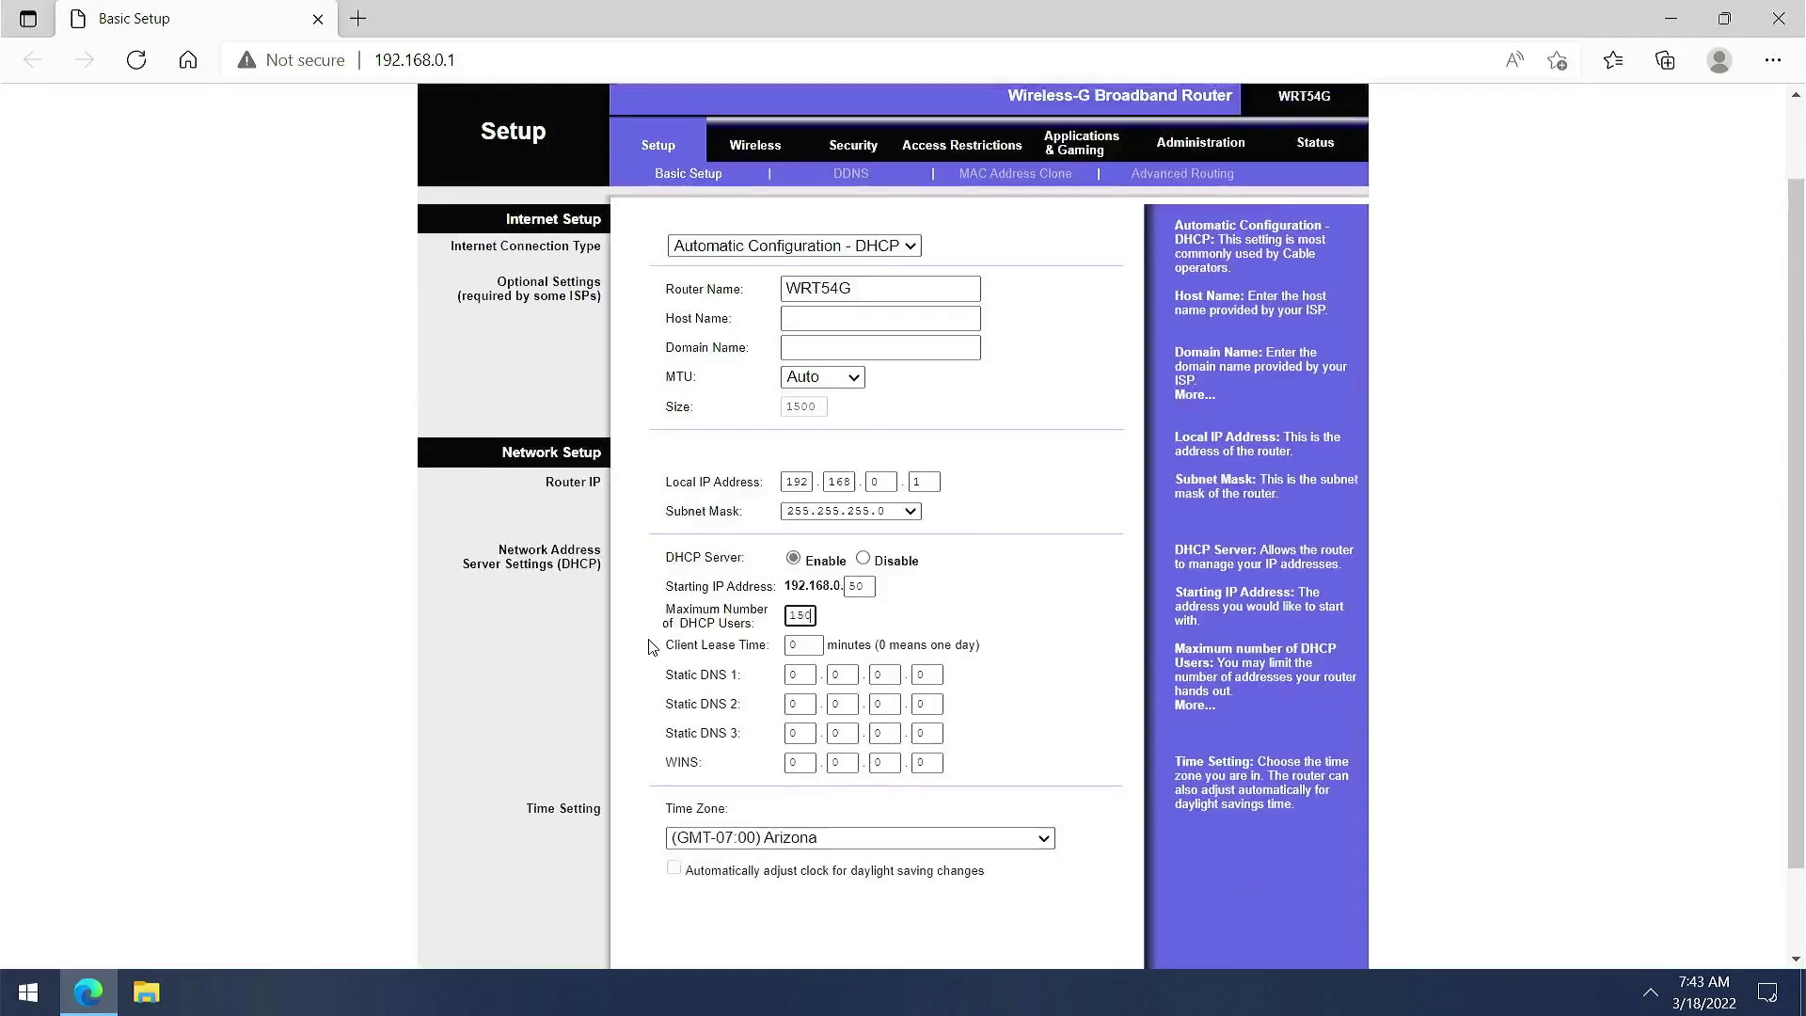
pyautogui.click(851, 271)
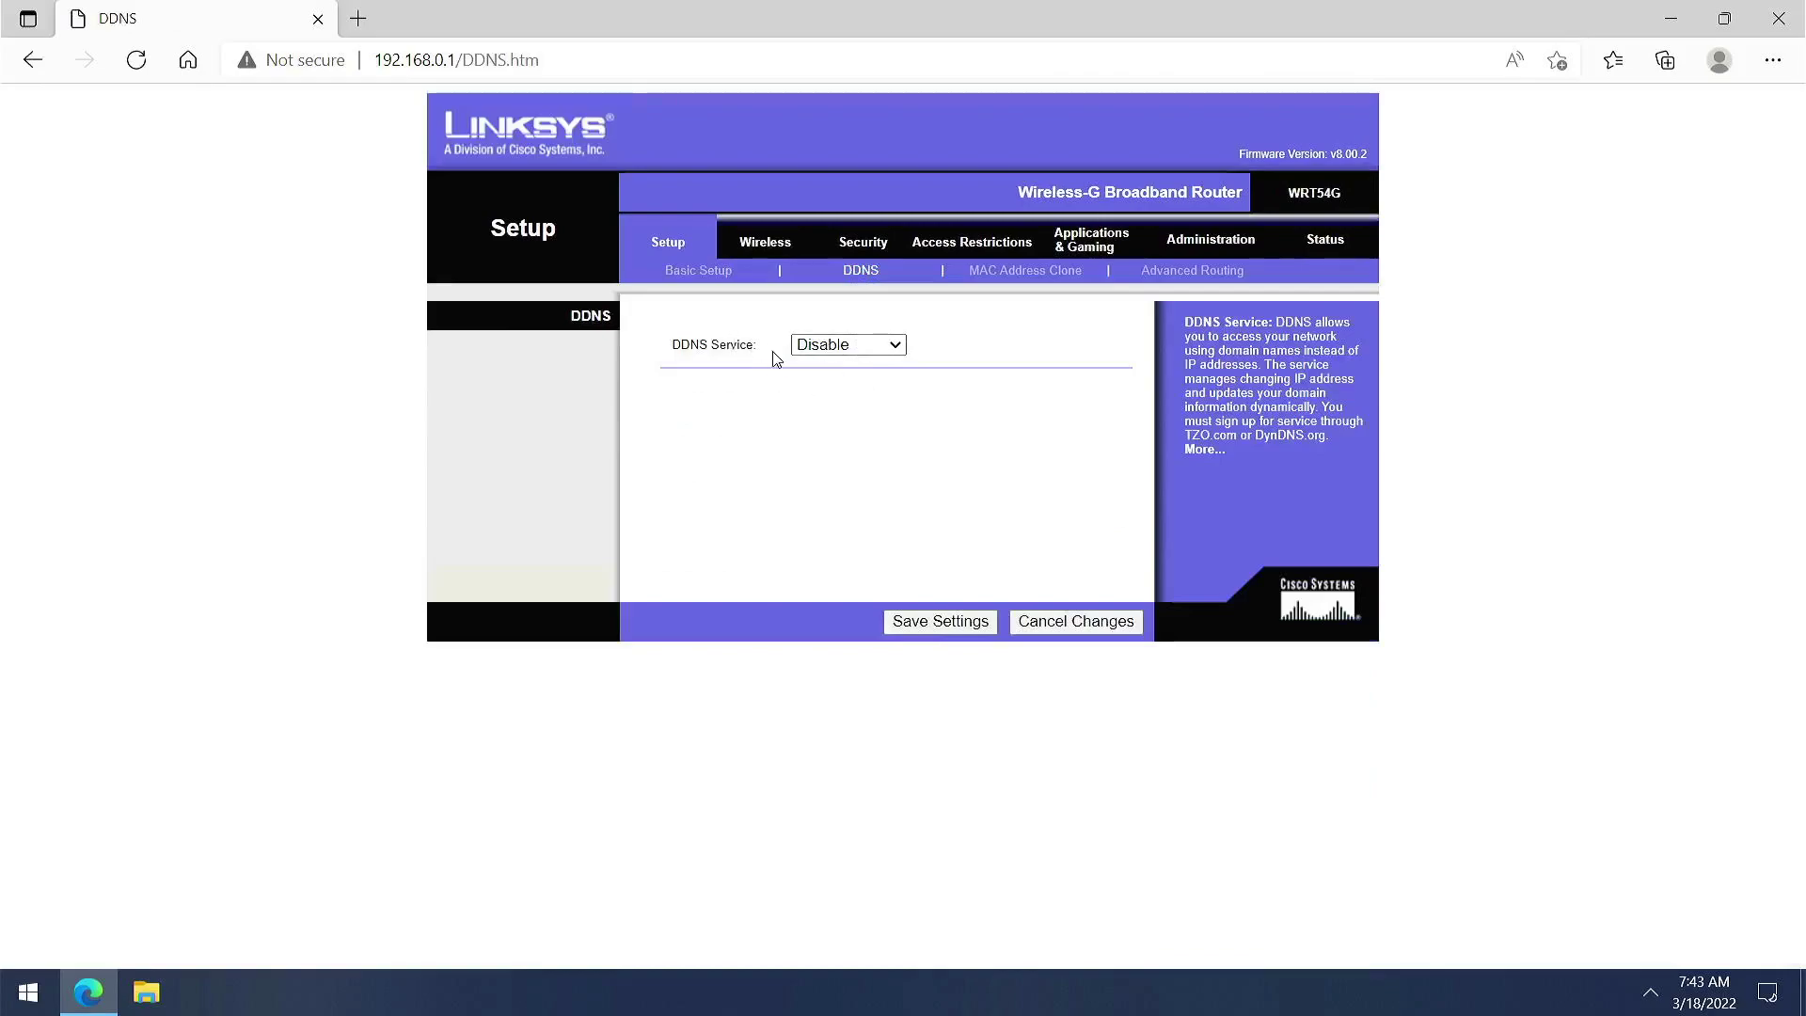
pyautogui.click(1003, 272)
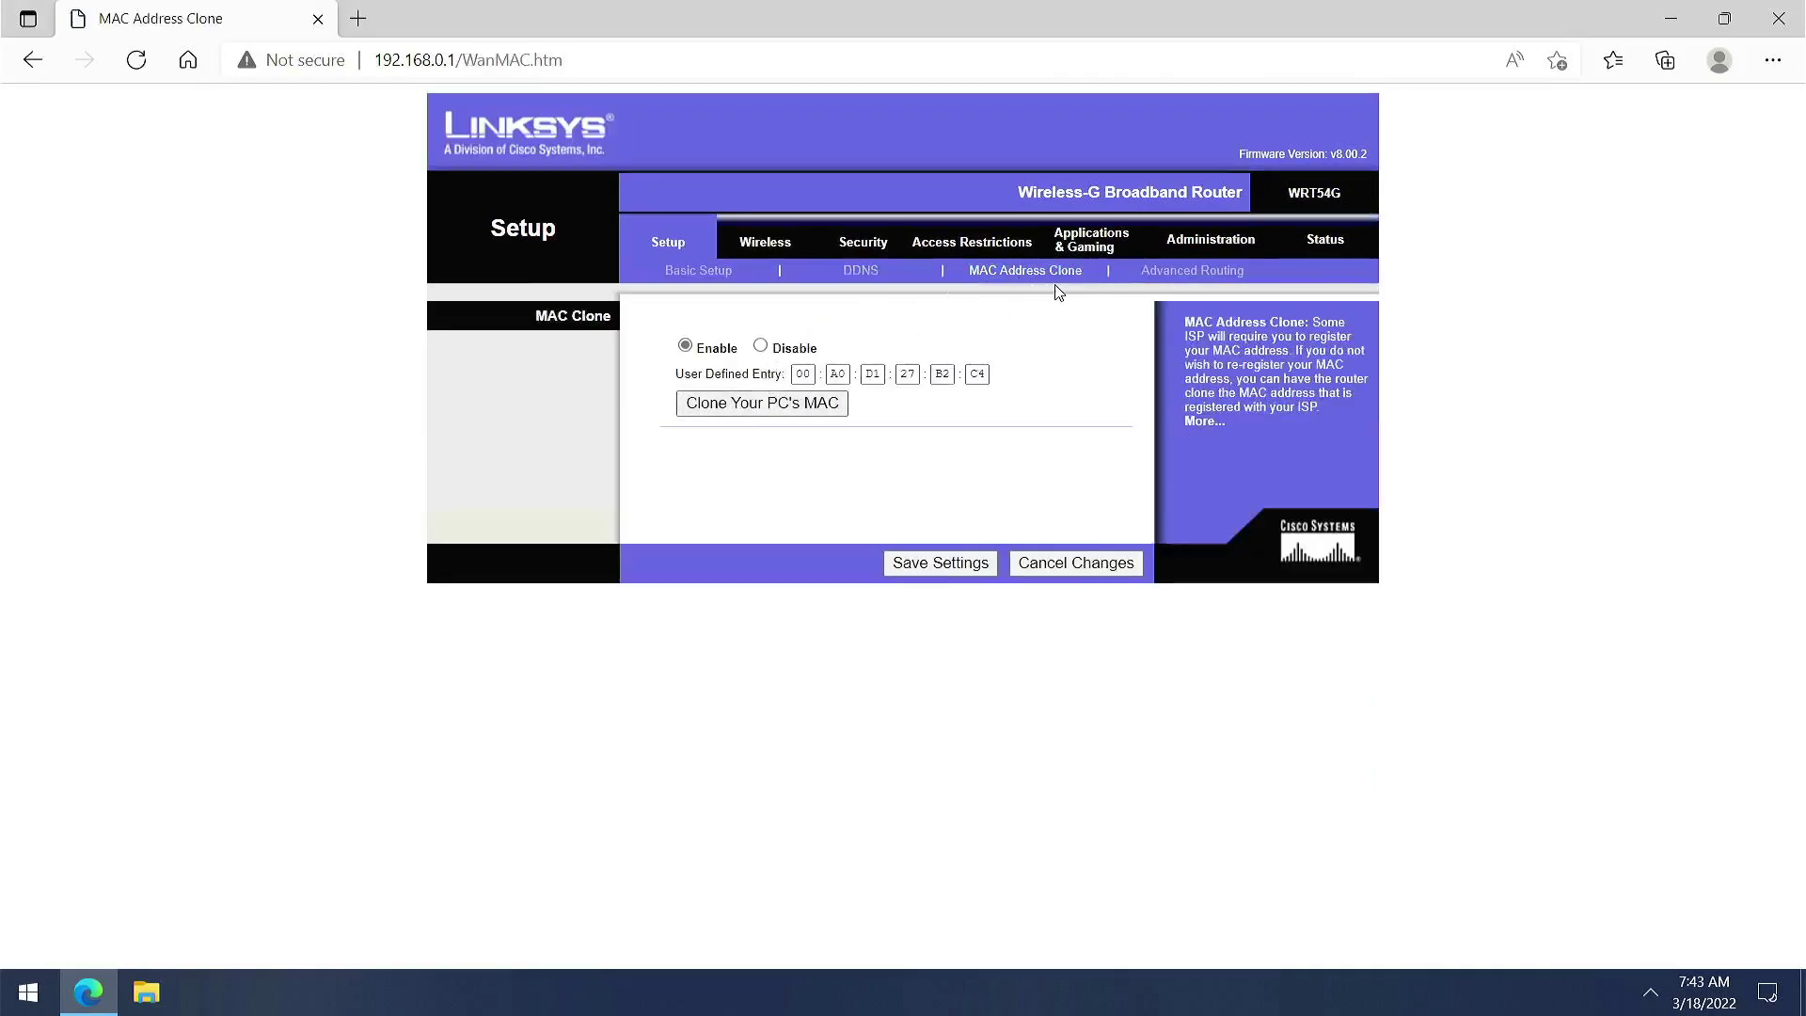
pyautogui.click(1195, 276)
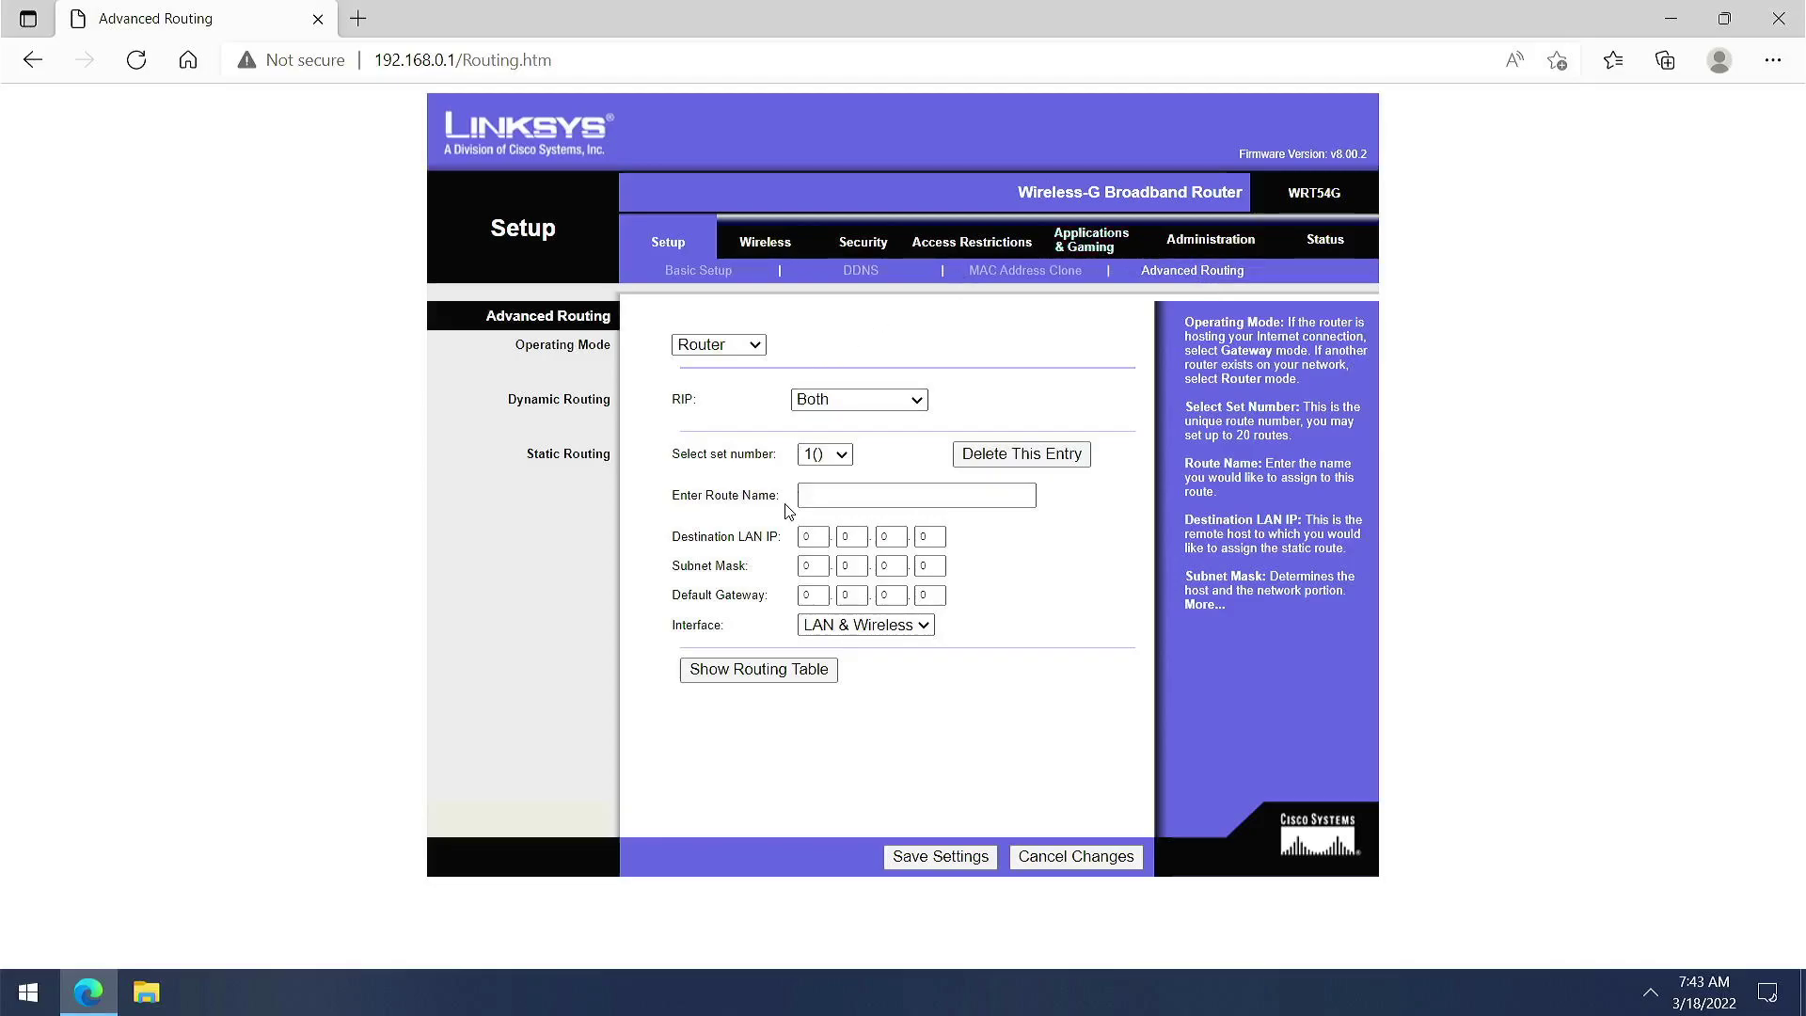
# On Basic Wireless Settings, rename the SSID to 111 and keep channel 11
pyautogui.click(786, 252)
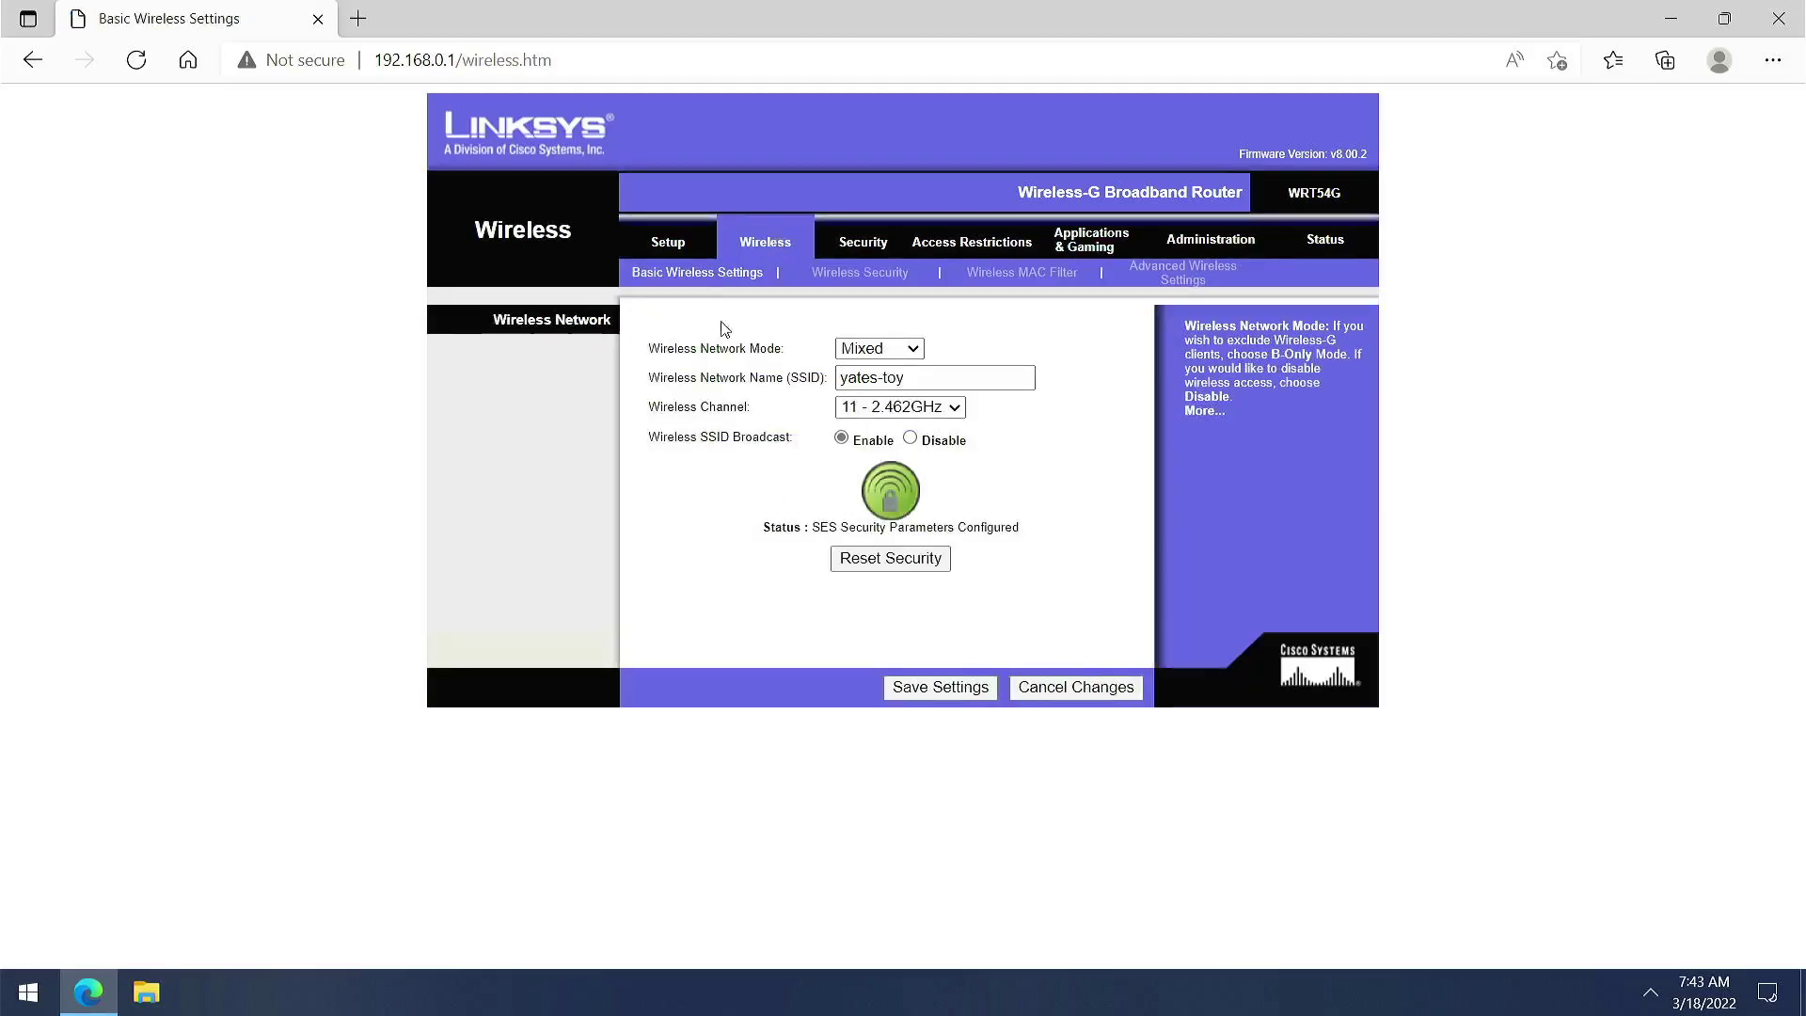
pyautogui.moveTo(936, 378); pyautogui.dragTo(788, 370)
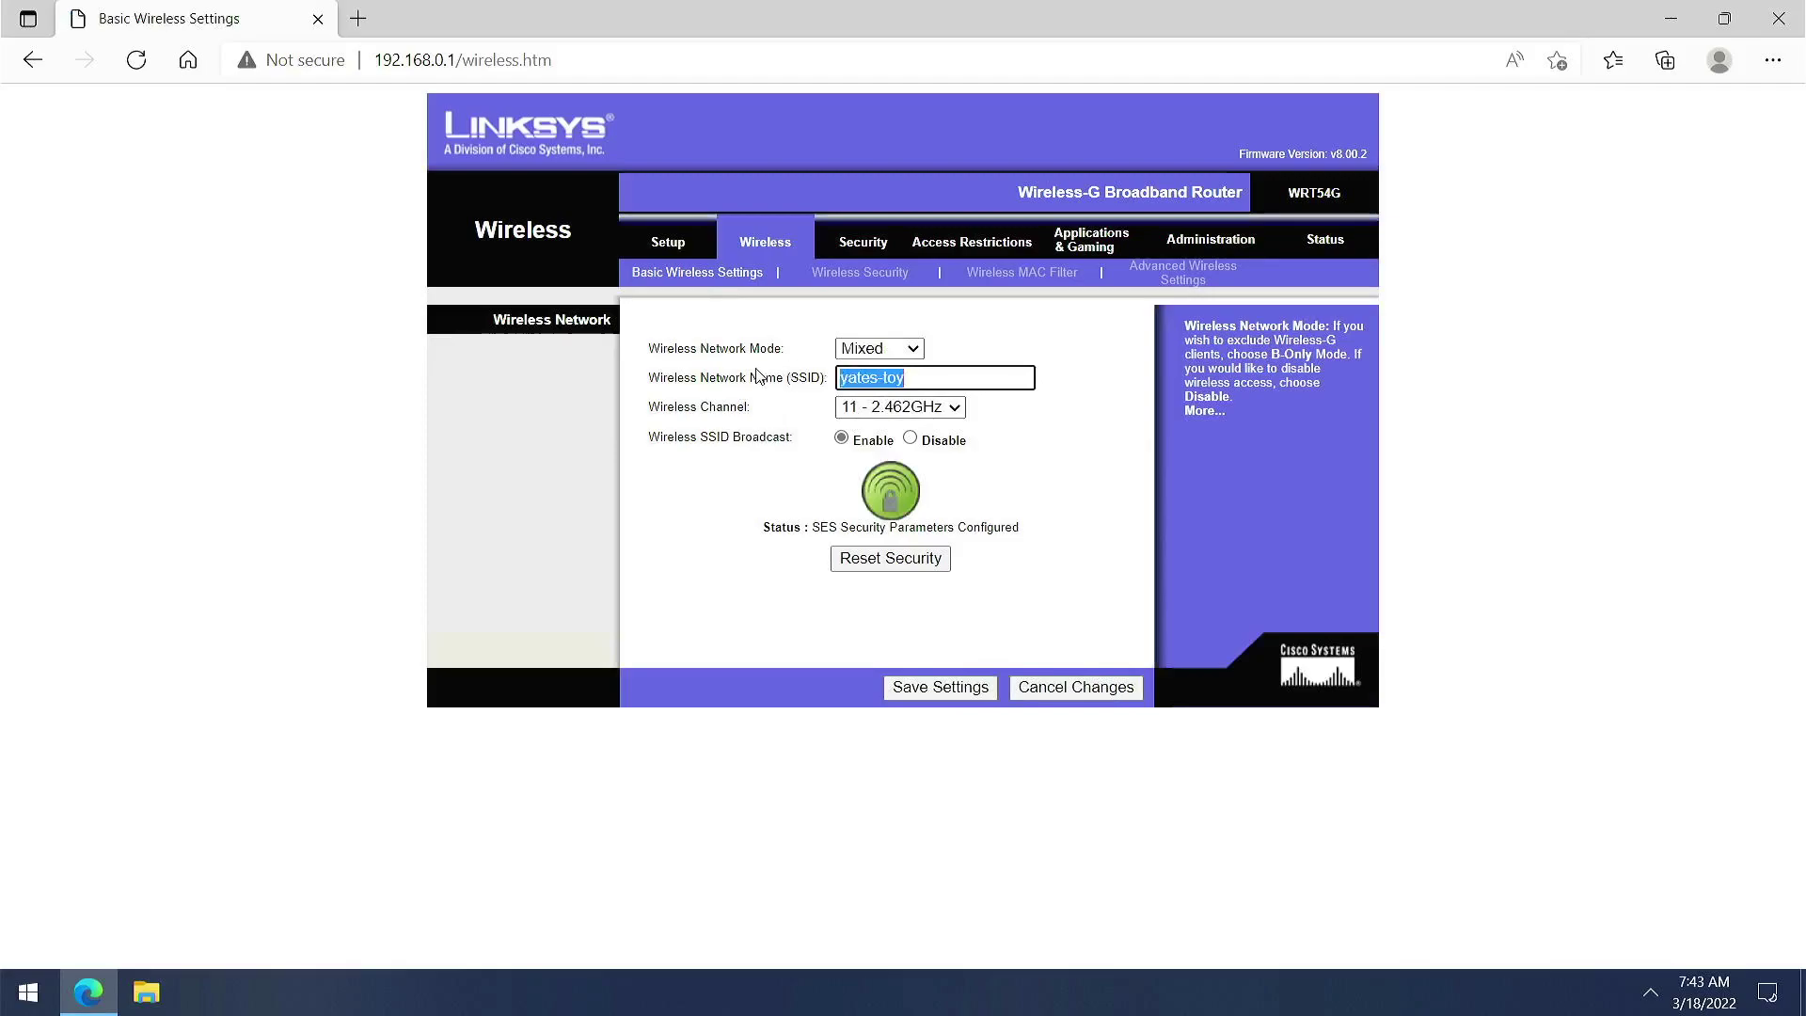
pyautogui.press('BackSpace')
pyautogui.write('111')
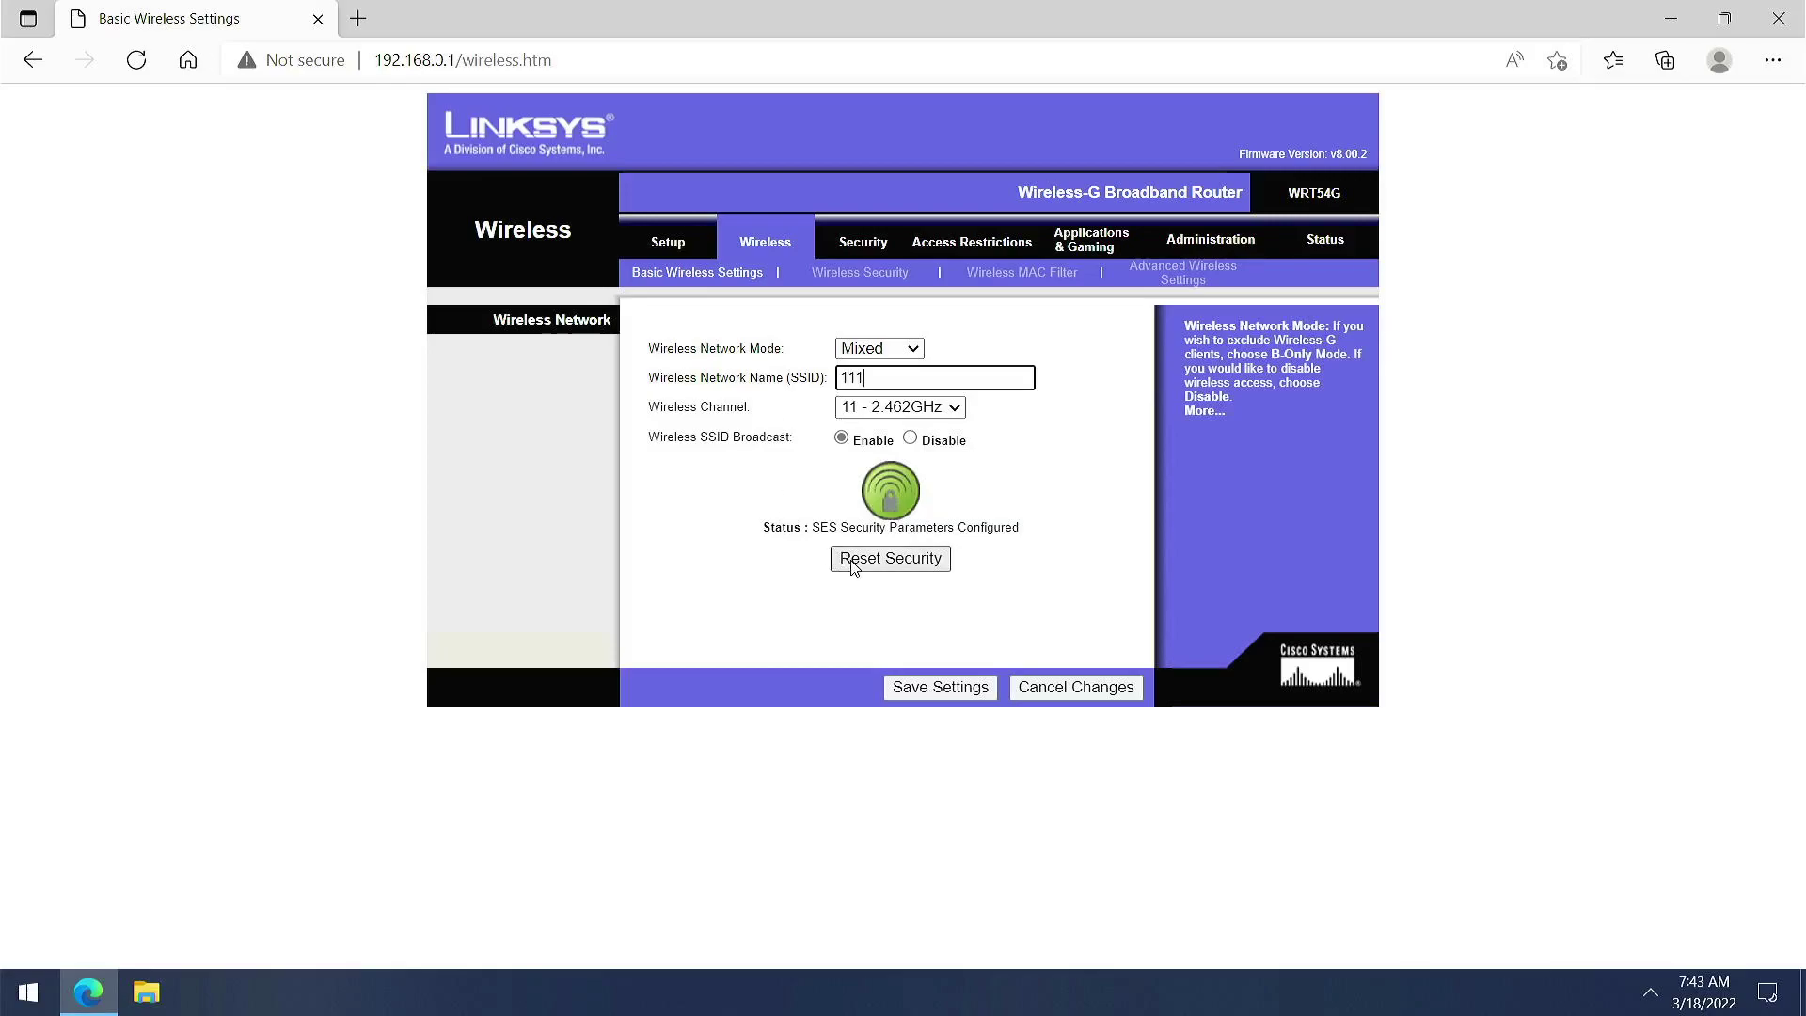
pyautogui.click(884, 406)
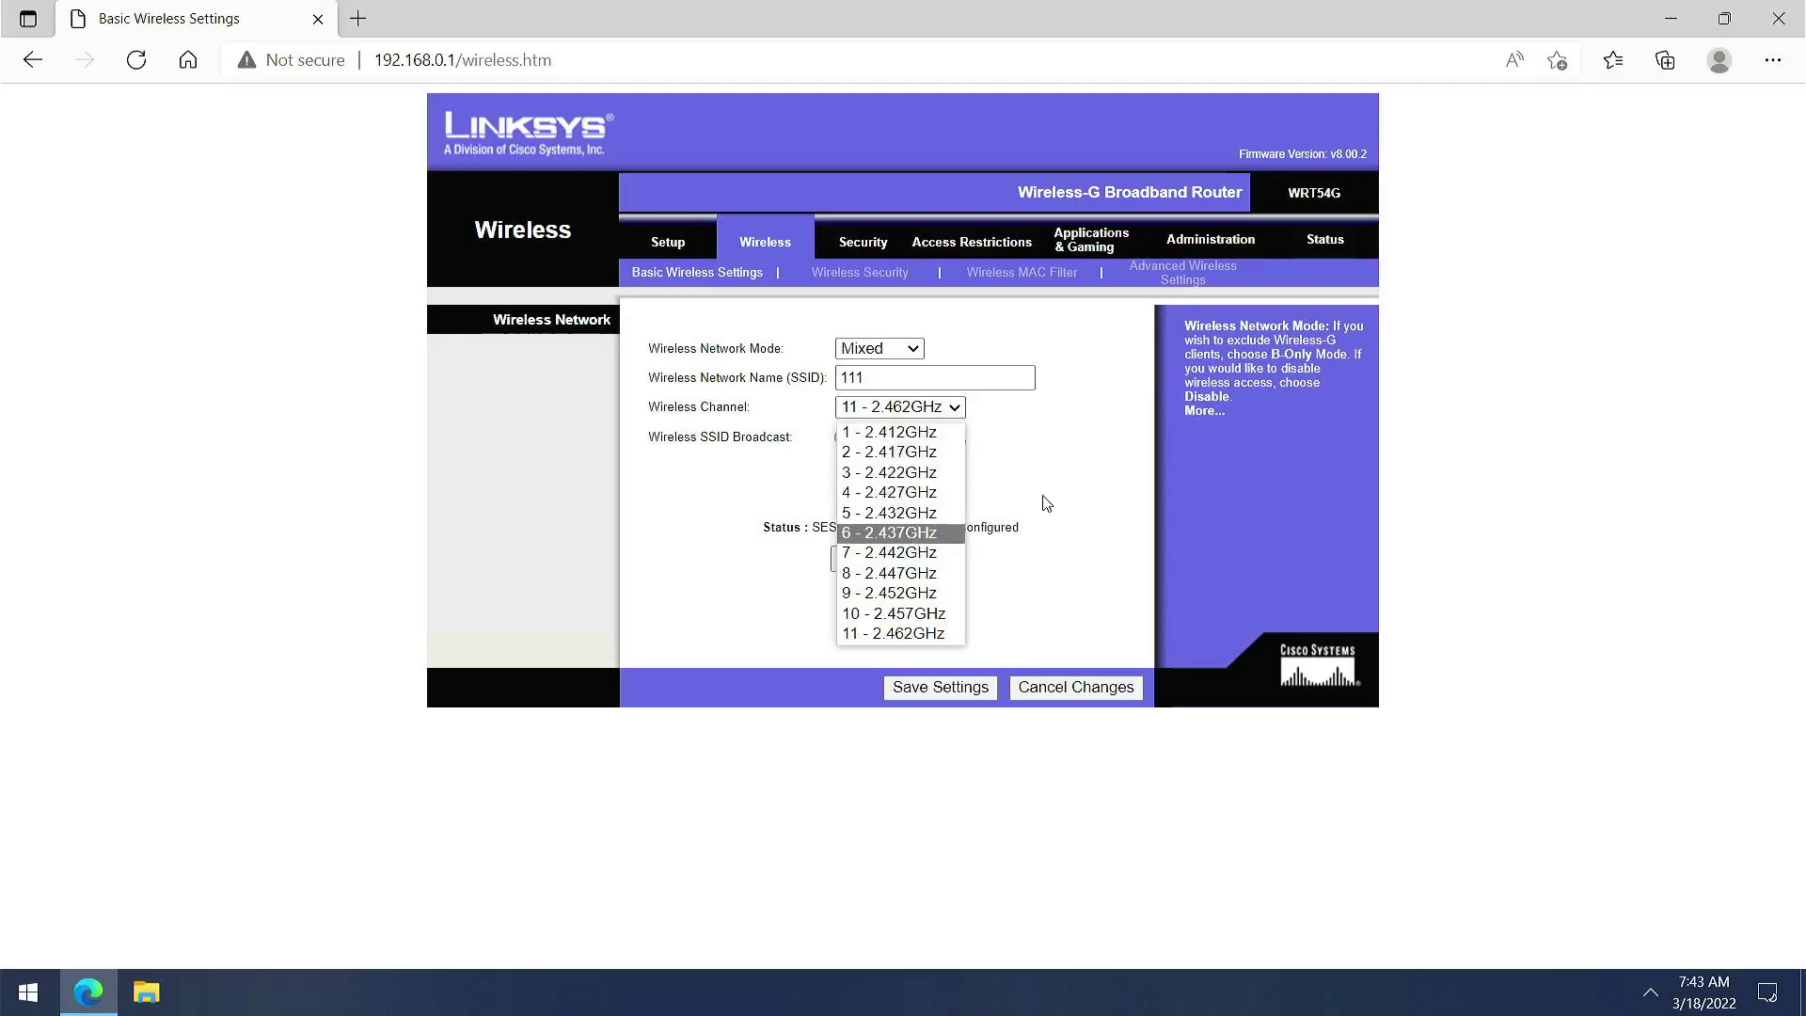
pyautogui.click(1099, 473)
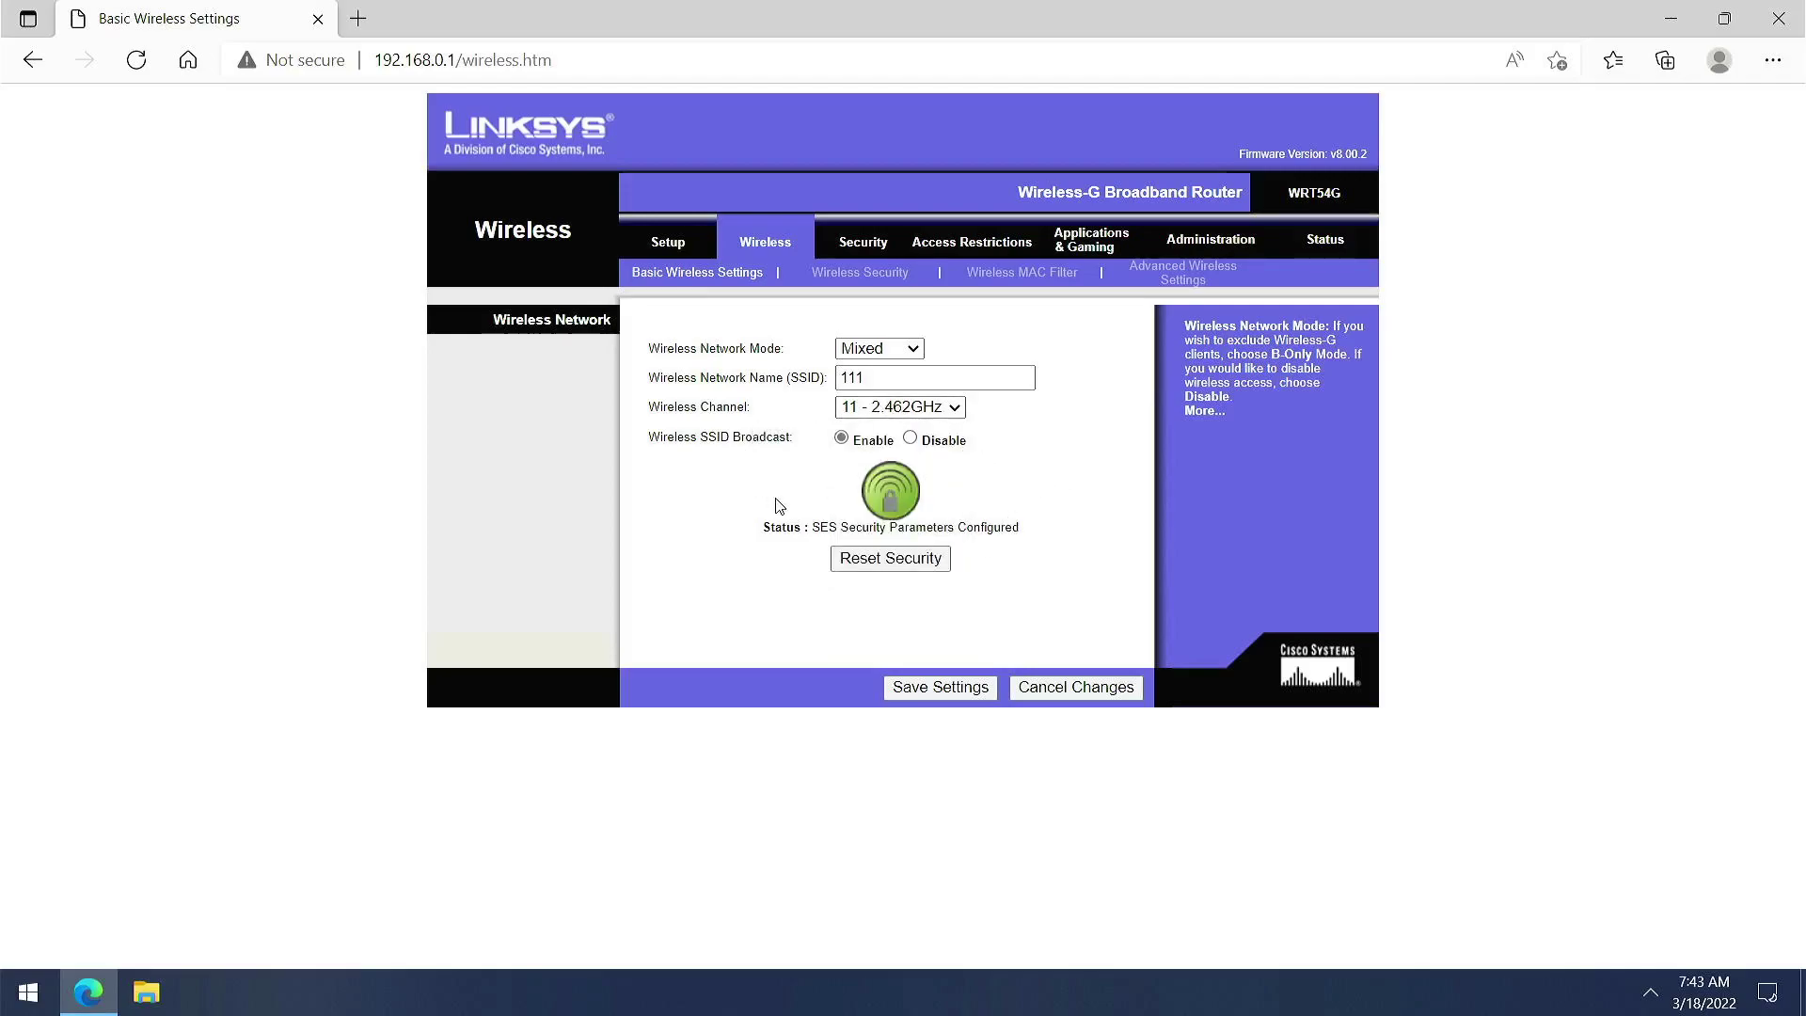
pyautogui.click(861, 274)
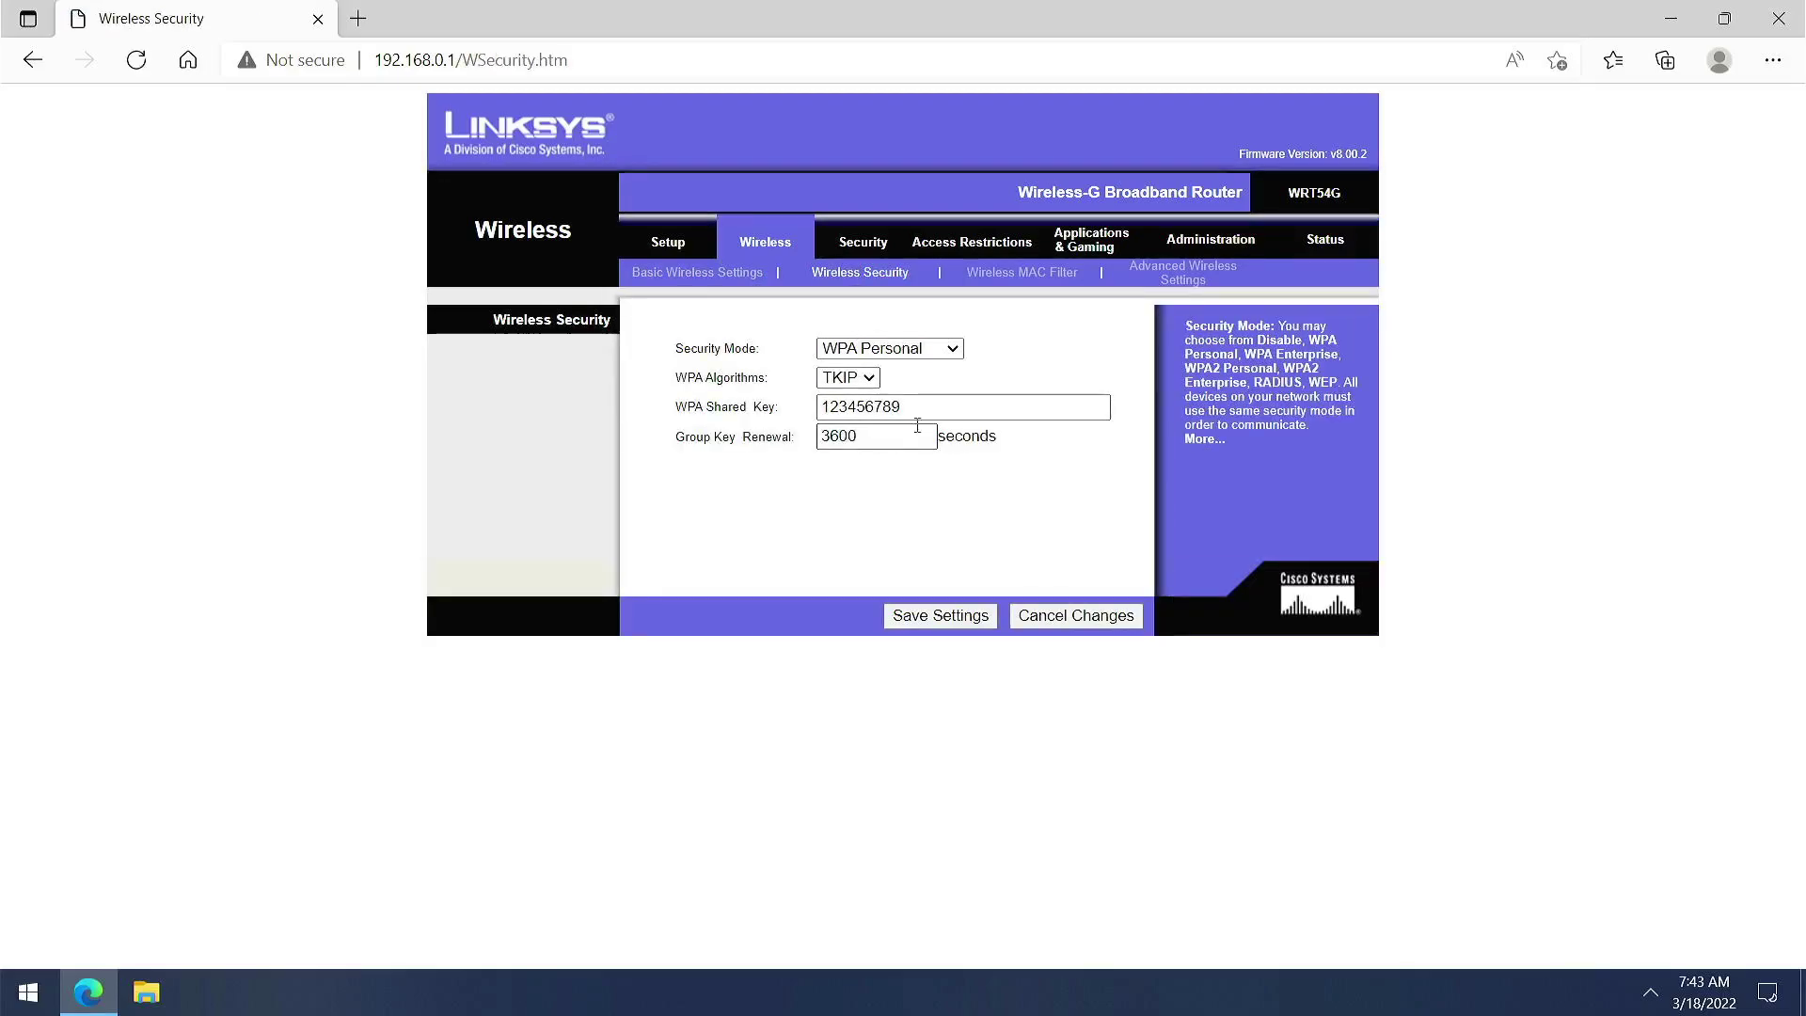
# Check the Wireless Security options, keeping WPA Personal mode and the TKIP algorithm
pyautogui.click(950, 350)
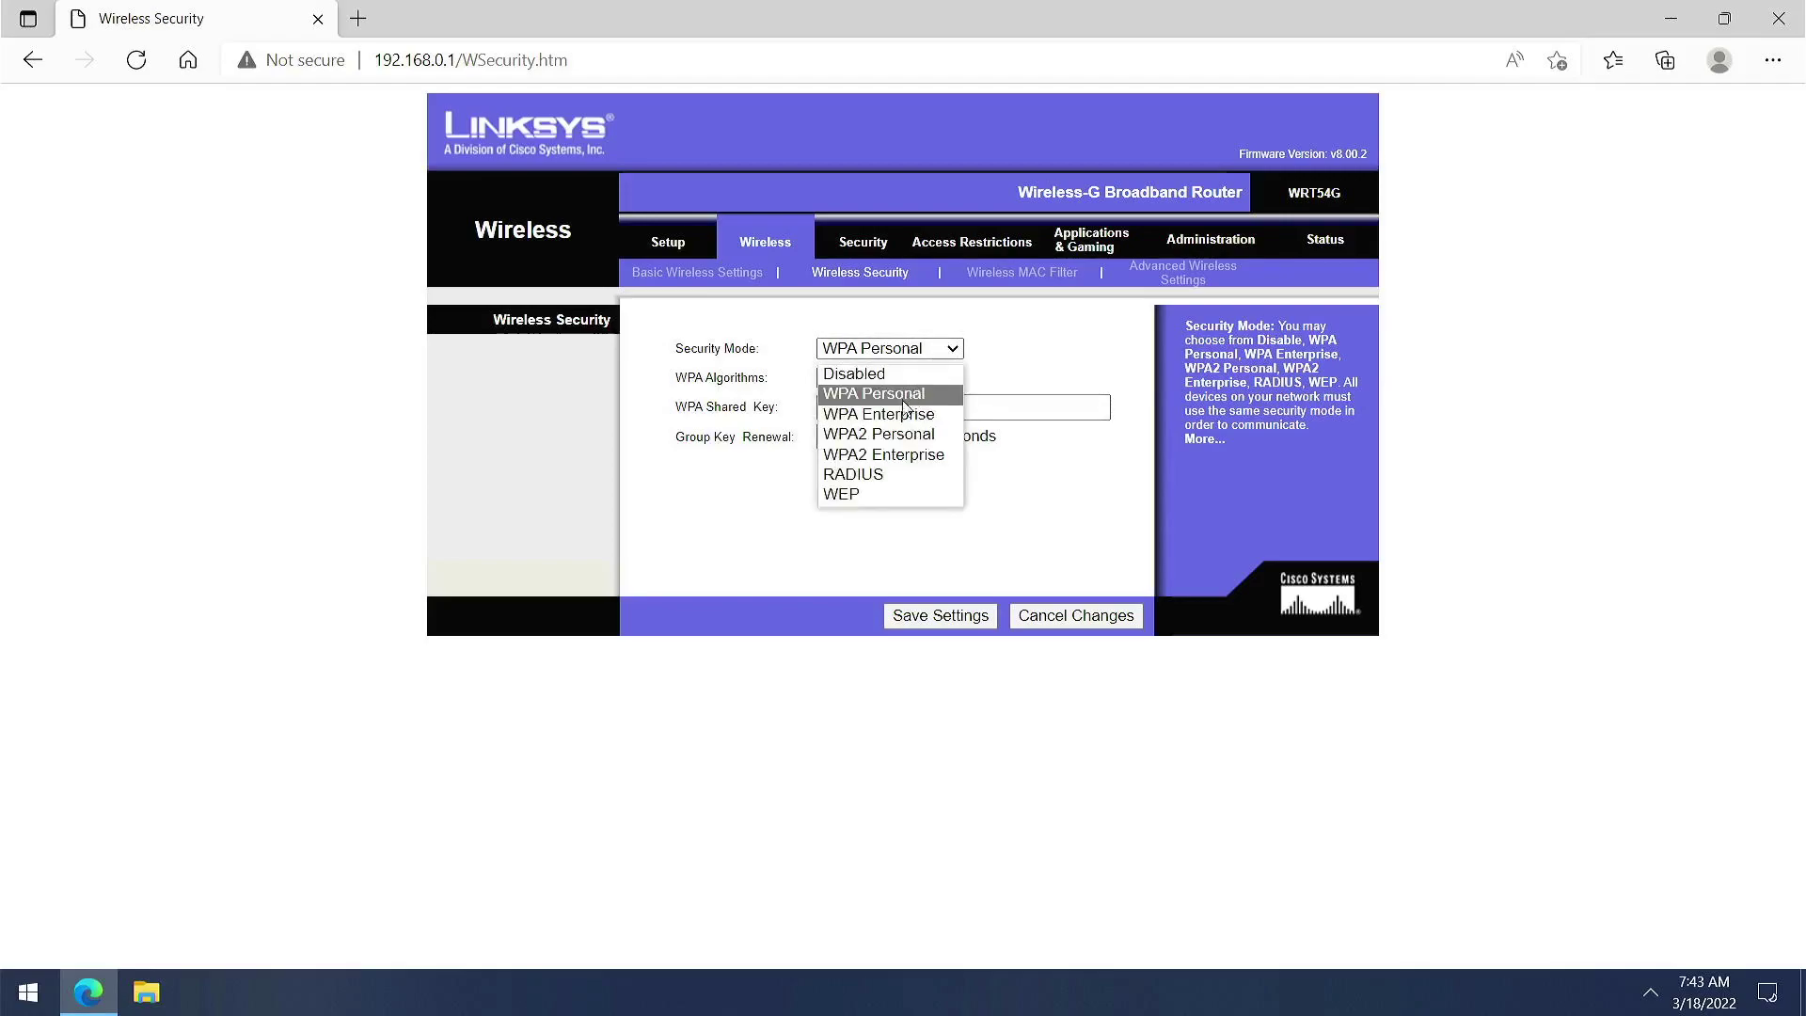
pyautogui.click(1008, 500)
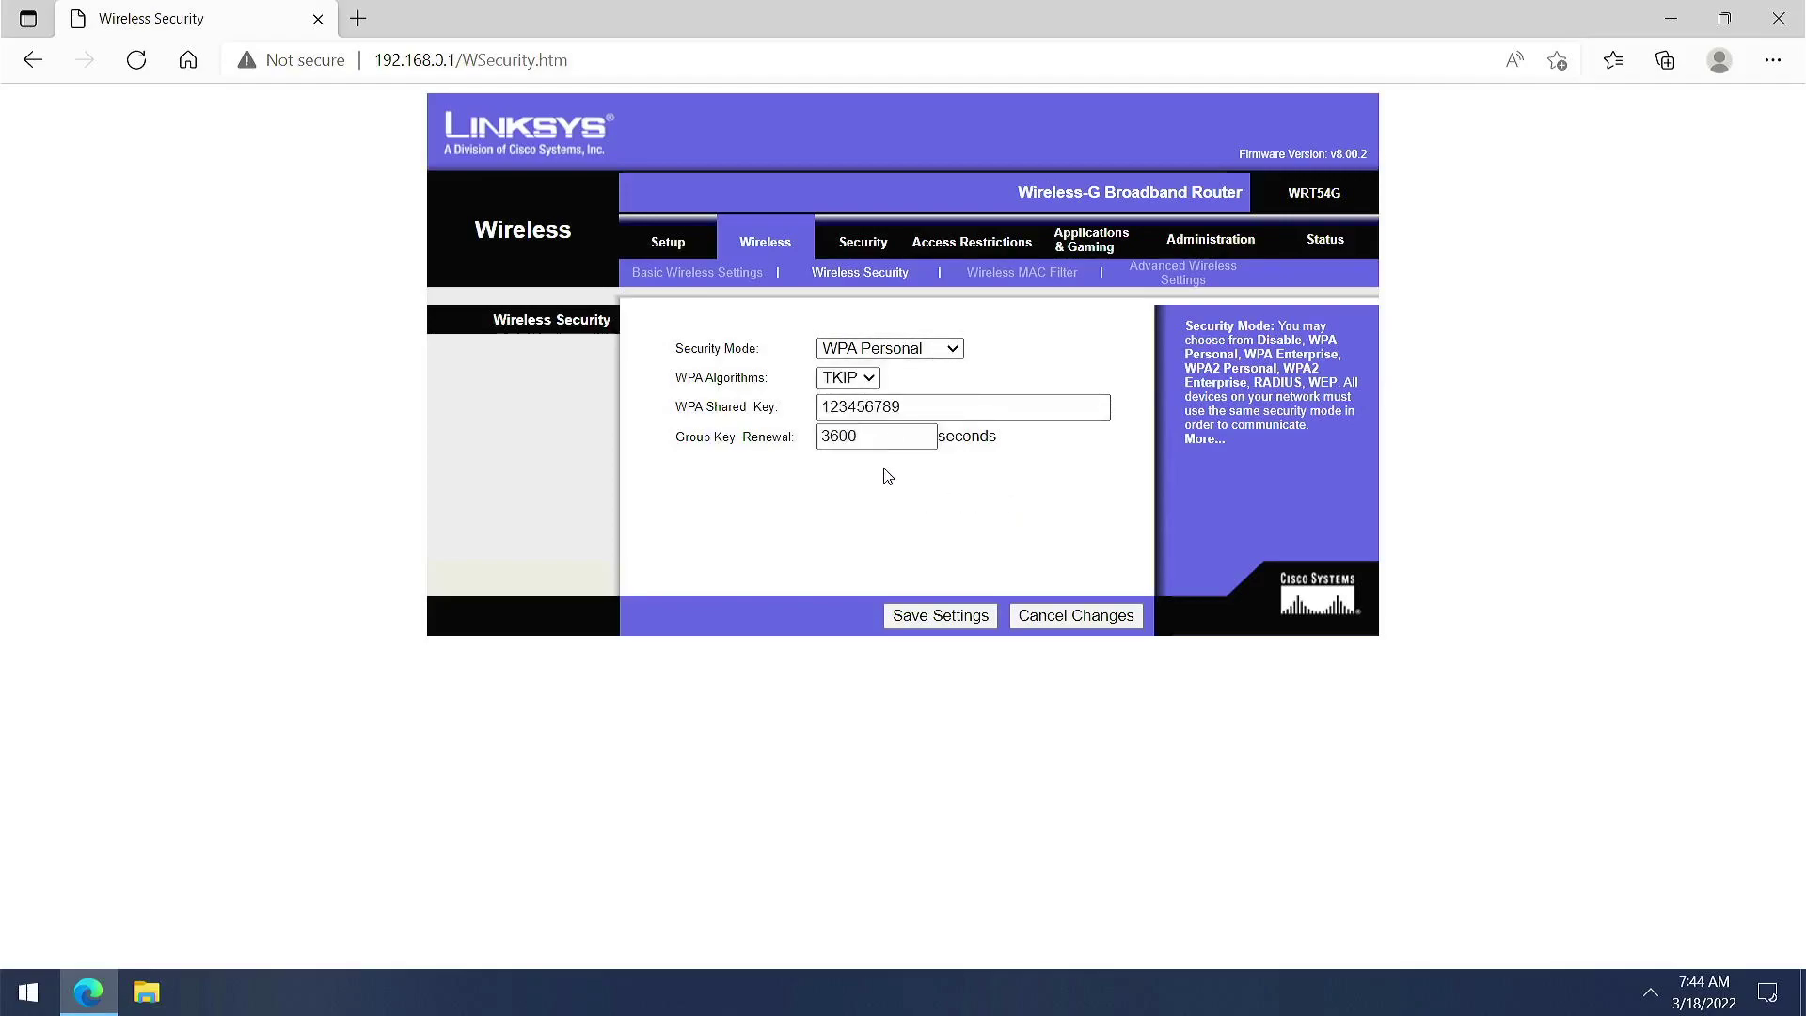
pyautogui.click(868, 377)
pyautogui.click(871, 379)
# Review the MAC Filter and Advanced Wireless Settings pages, leaving Basic Rate at All
pyautogui.click(998, 275)
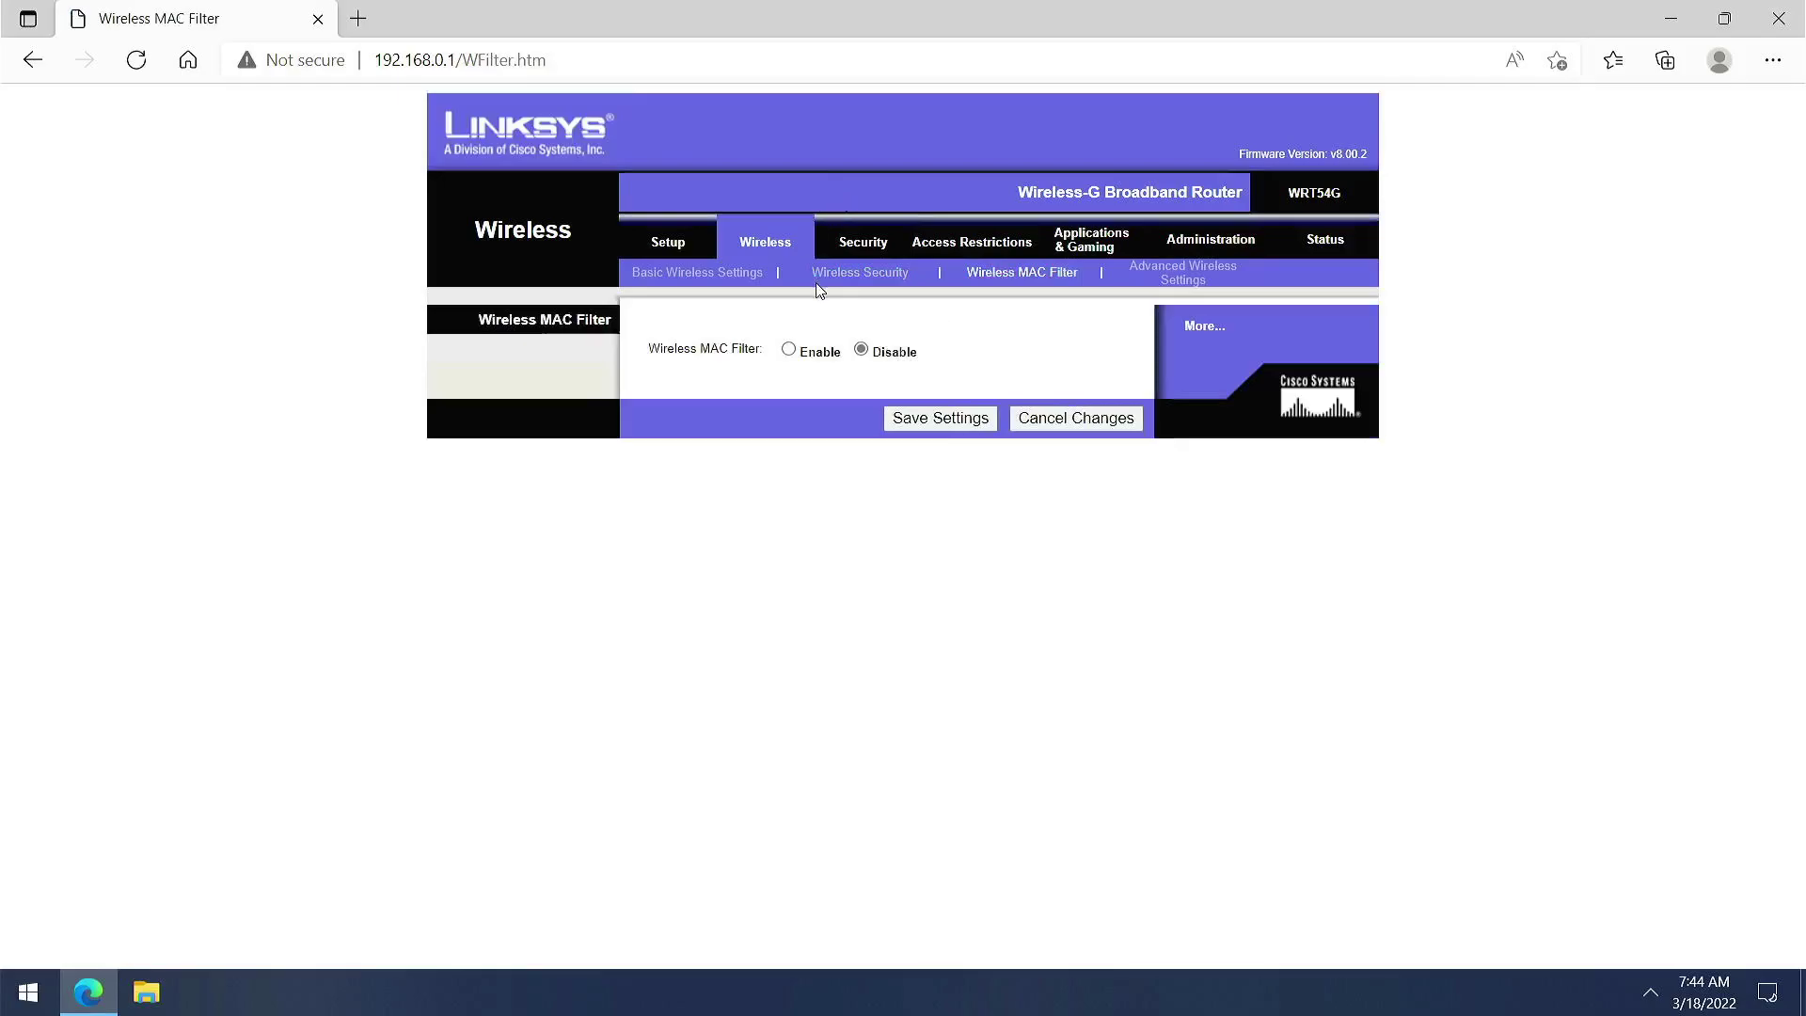
pyautogui.click(1159, 281)
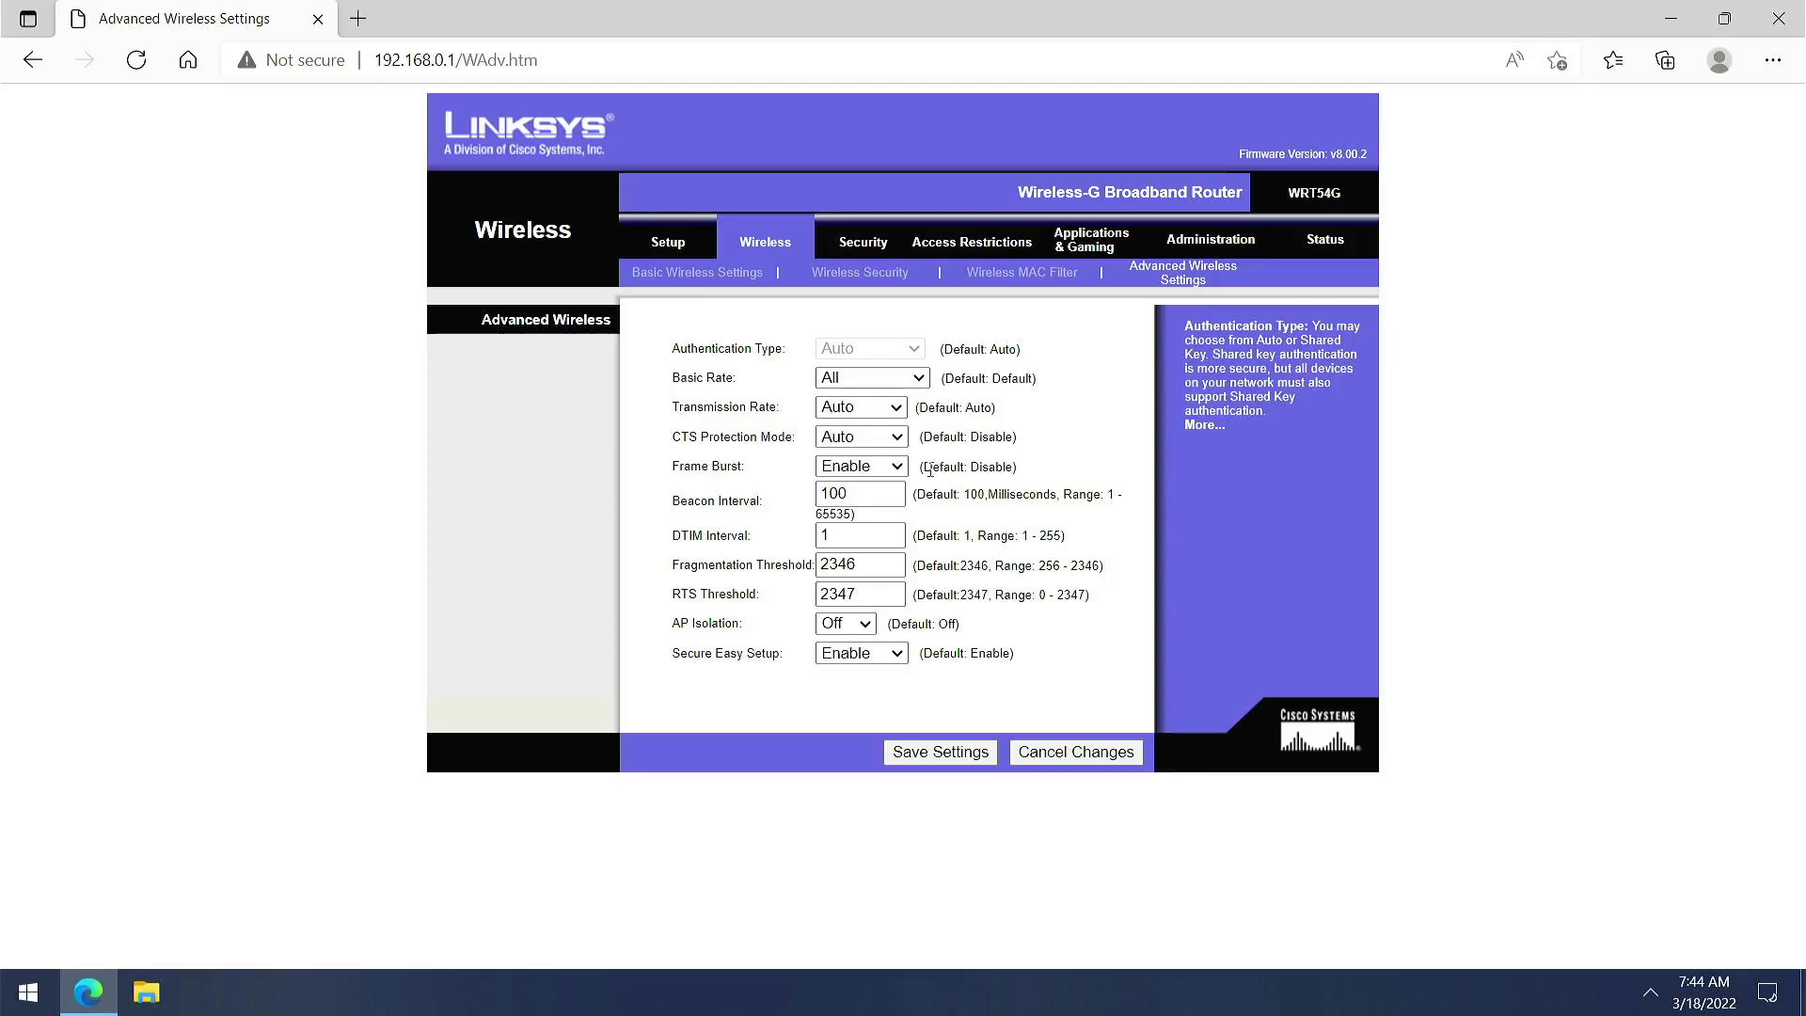
pyautogui.click(926, 382)
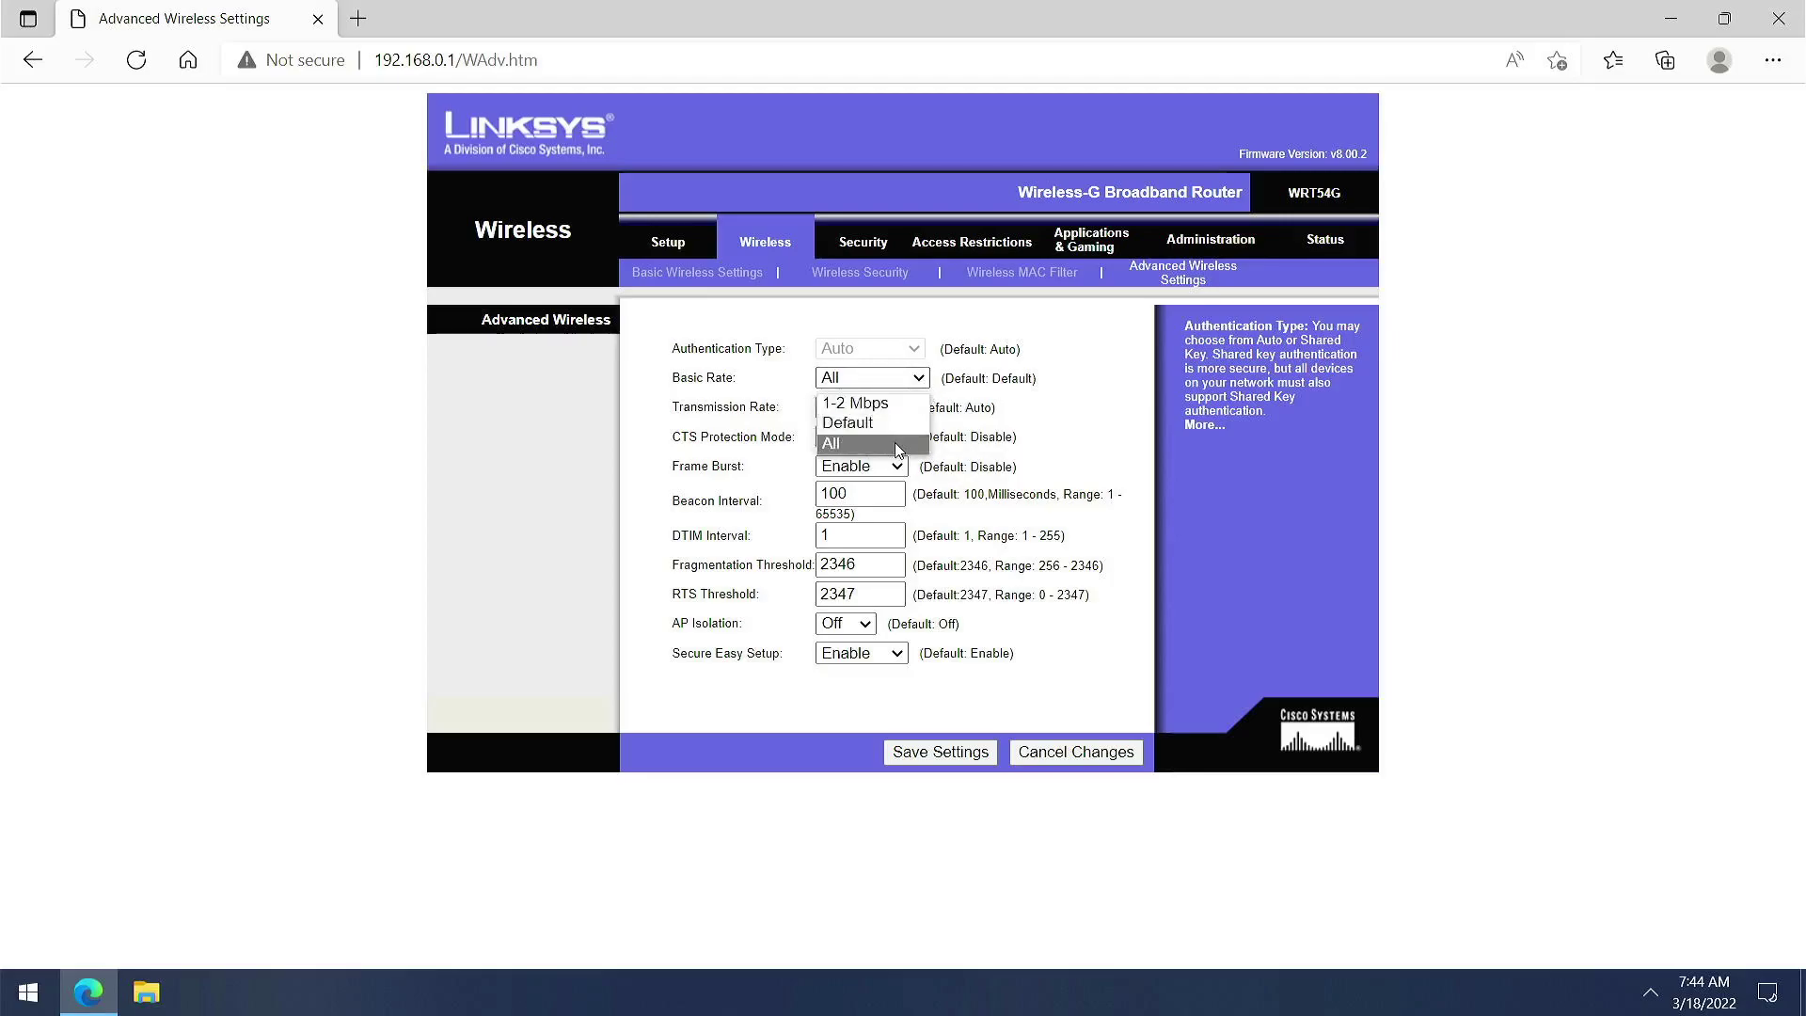
pyautogui.click(1049, 438)
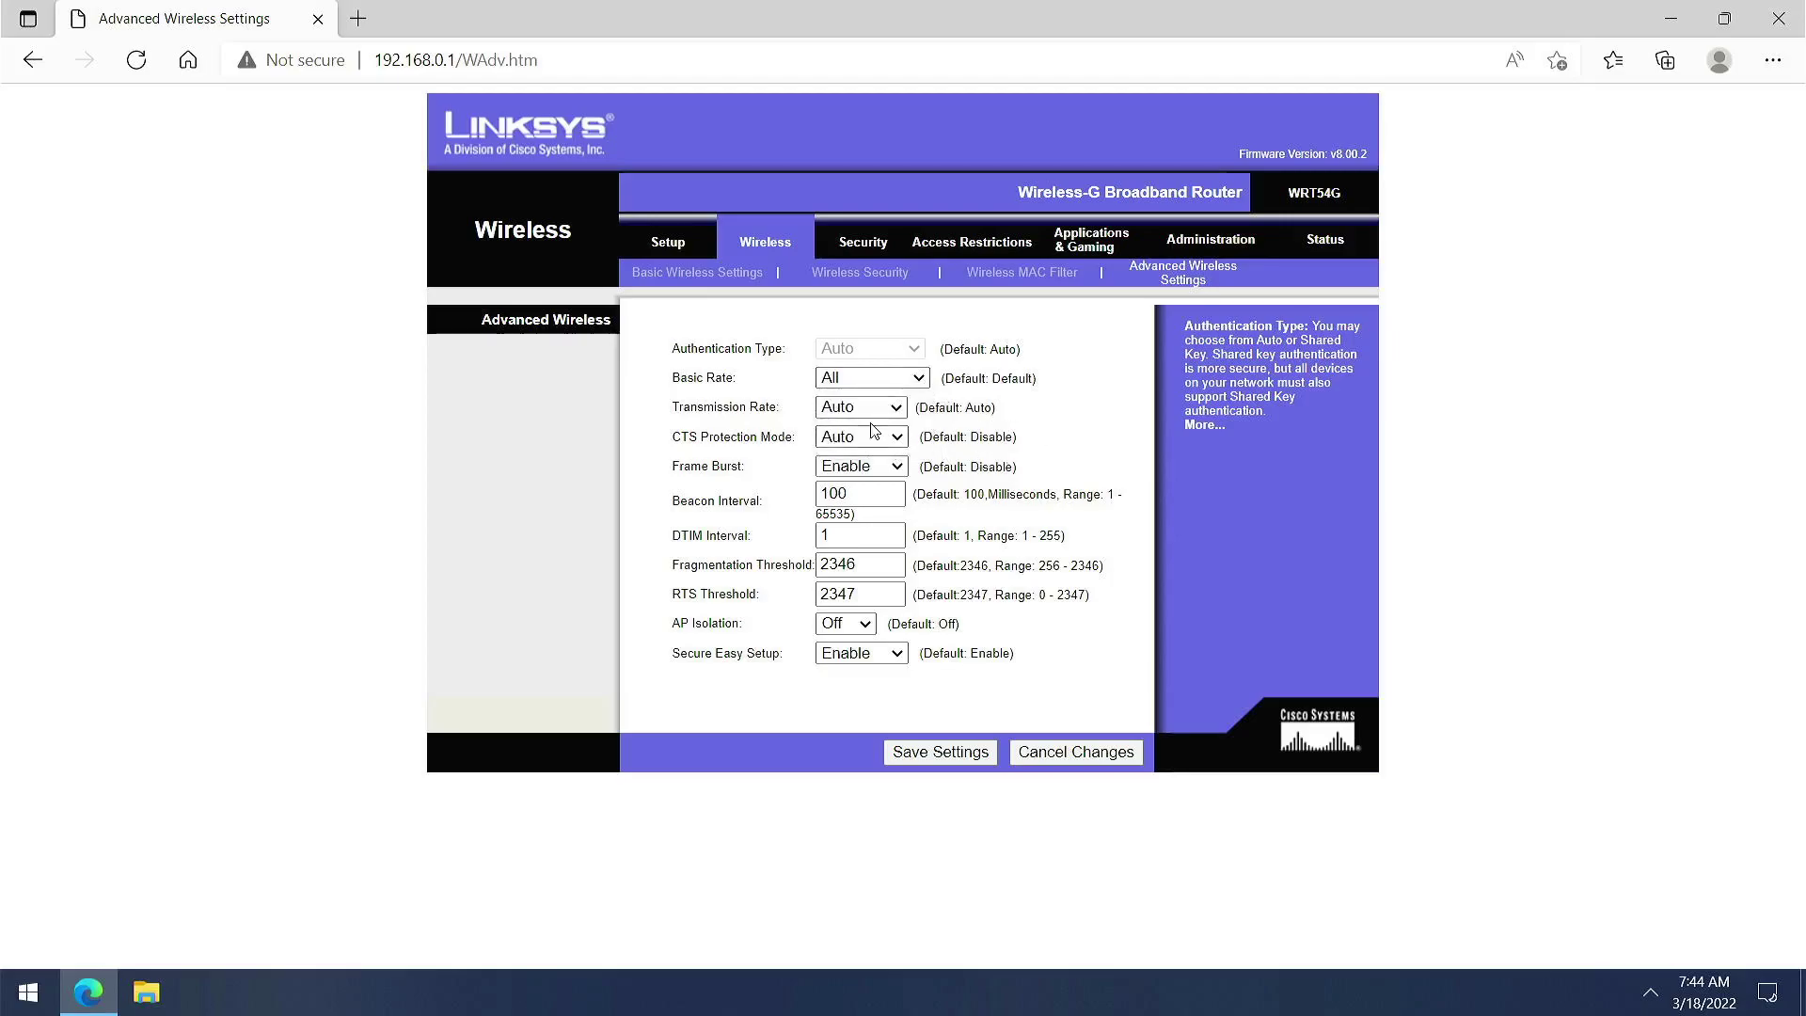
pyautogui.click(863, 247)
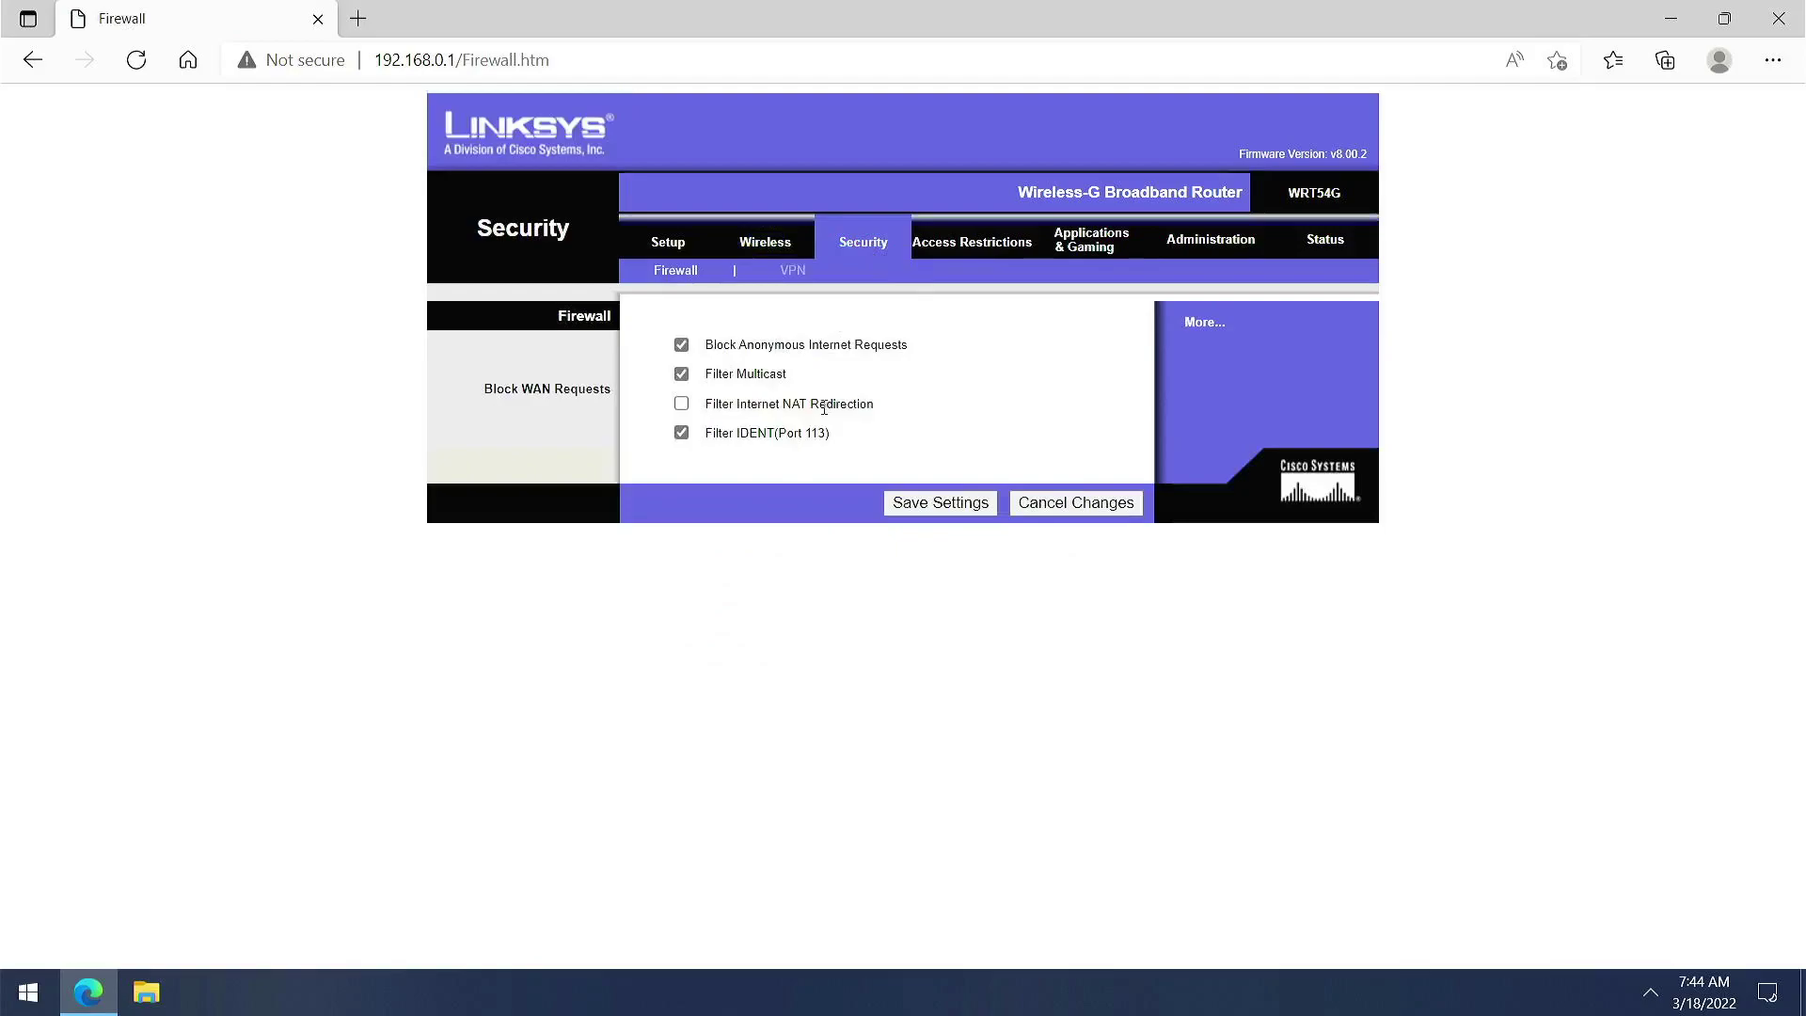
# Review the Firewall filters, then the VPN page with IPSec, PPTP and L2TP passthrough enabled
pyautogui.moveTo(566, 316); pyautogui.dragTo(625, 322)
pyautogui.click(607, 377)
pyautogui.click(791, 271)
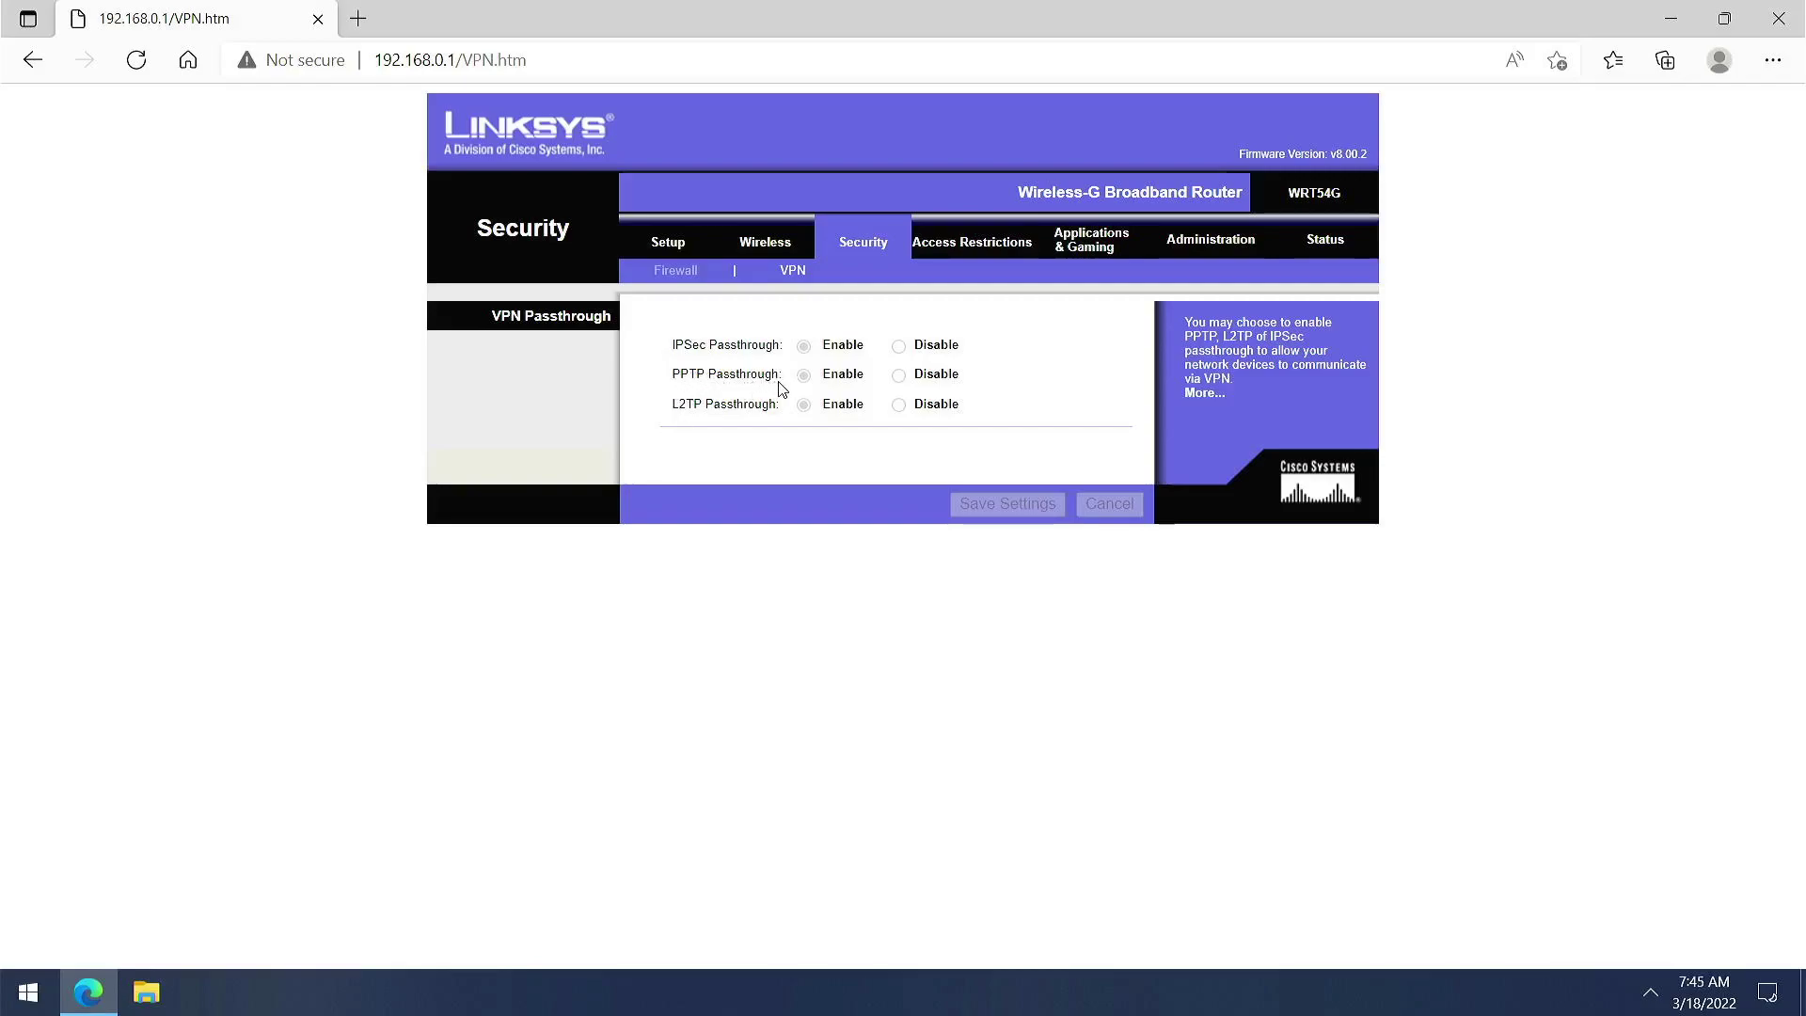
pyautogui.moveTo(778, 375); pyautogui.dragTo(715, 424)
# Browse the Access Restrictions, Port Range Forwarding and Administration Management pages
pyautogui.click(971, 246)
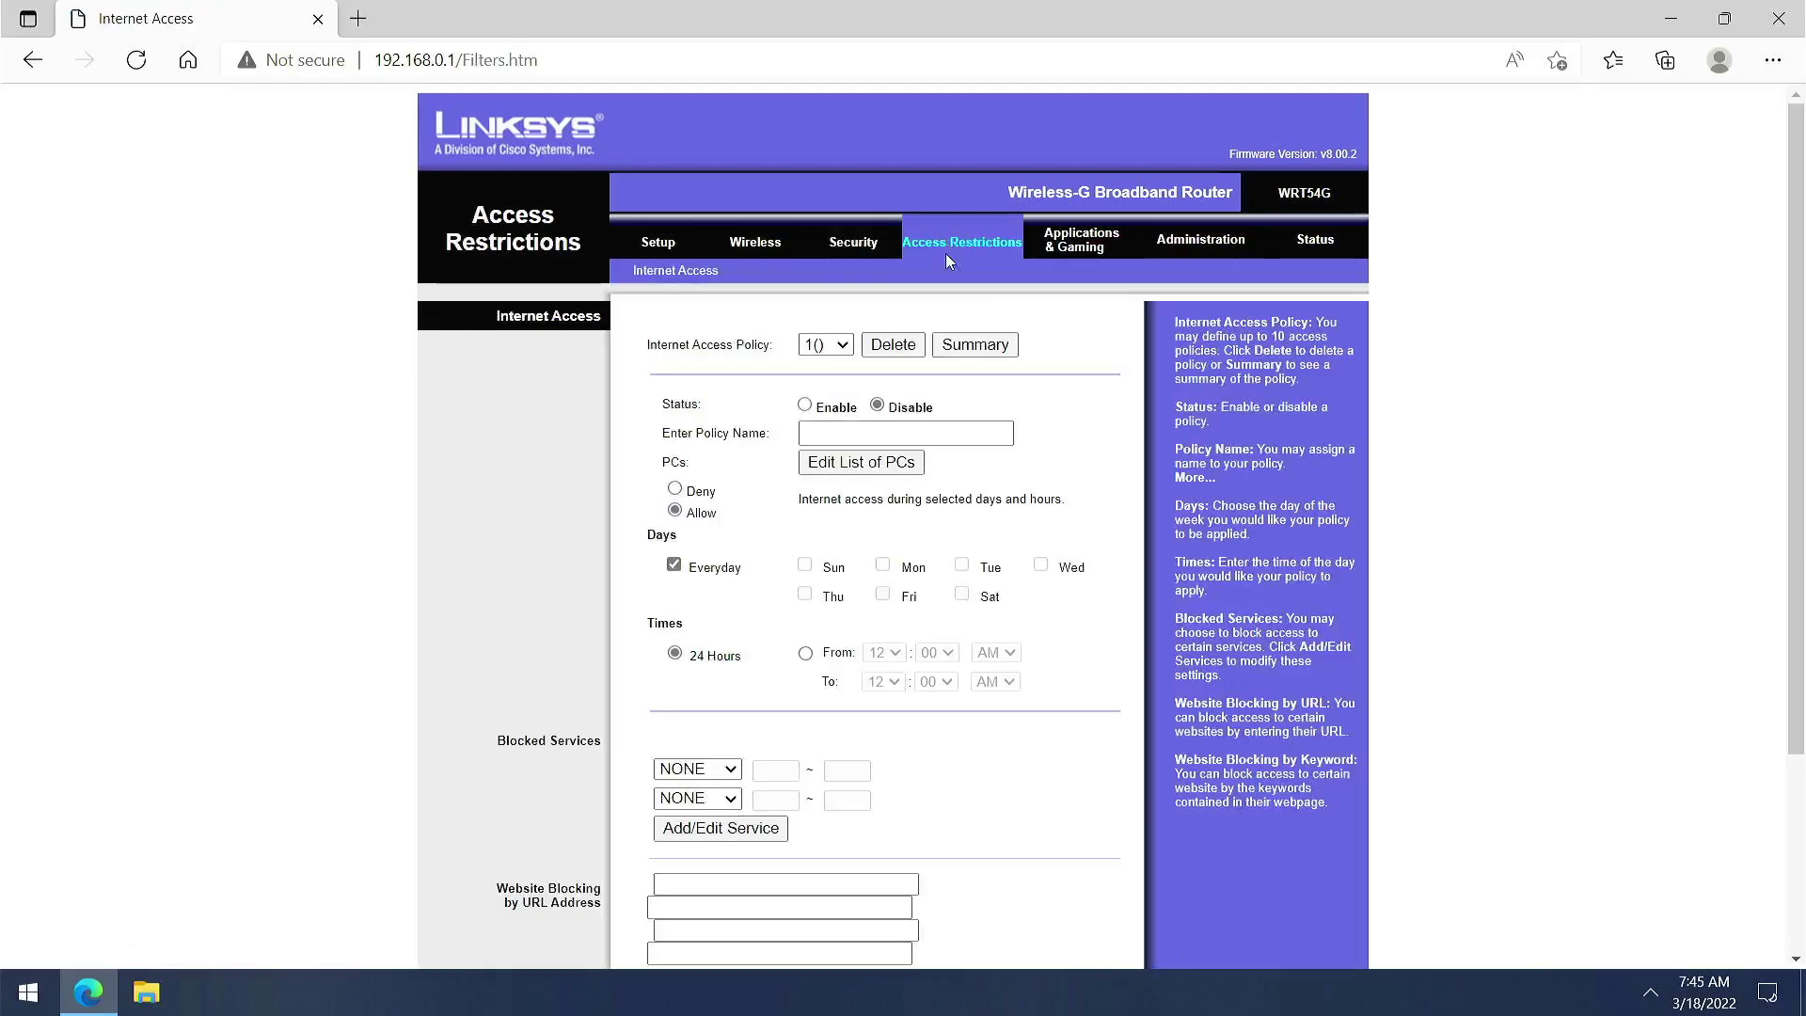
pyautogui.scroll(-3, 1063, 395)
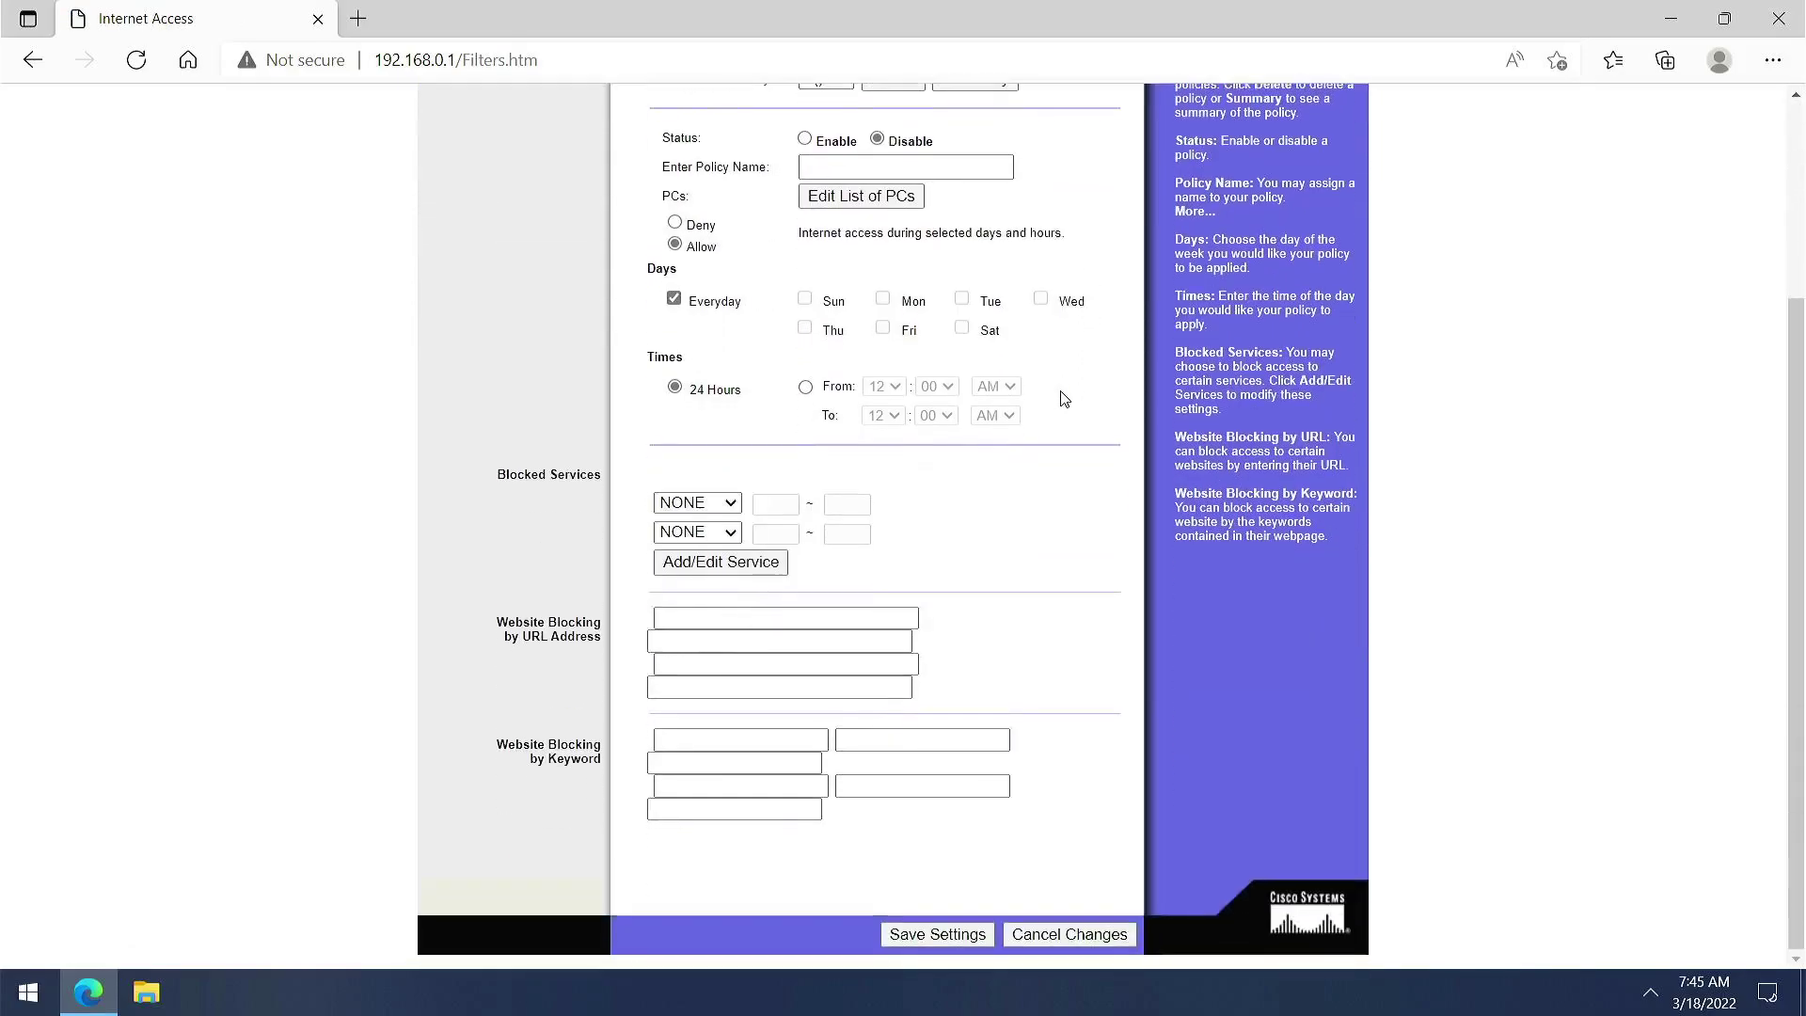
pyautogui.scroll(3, 1063, 399)
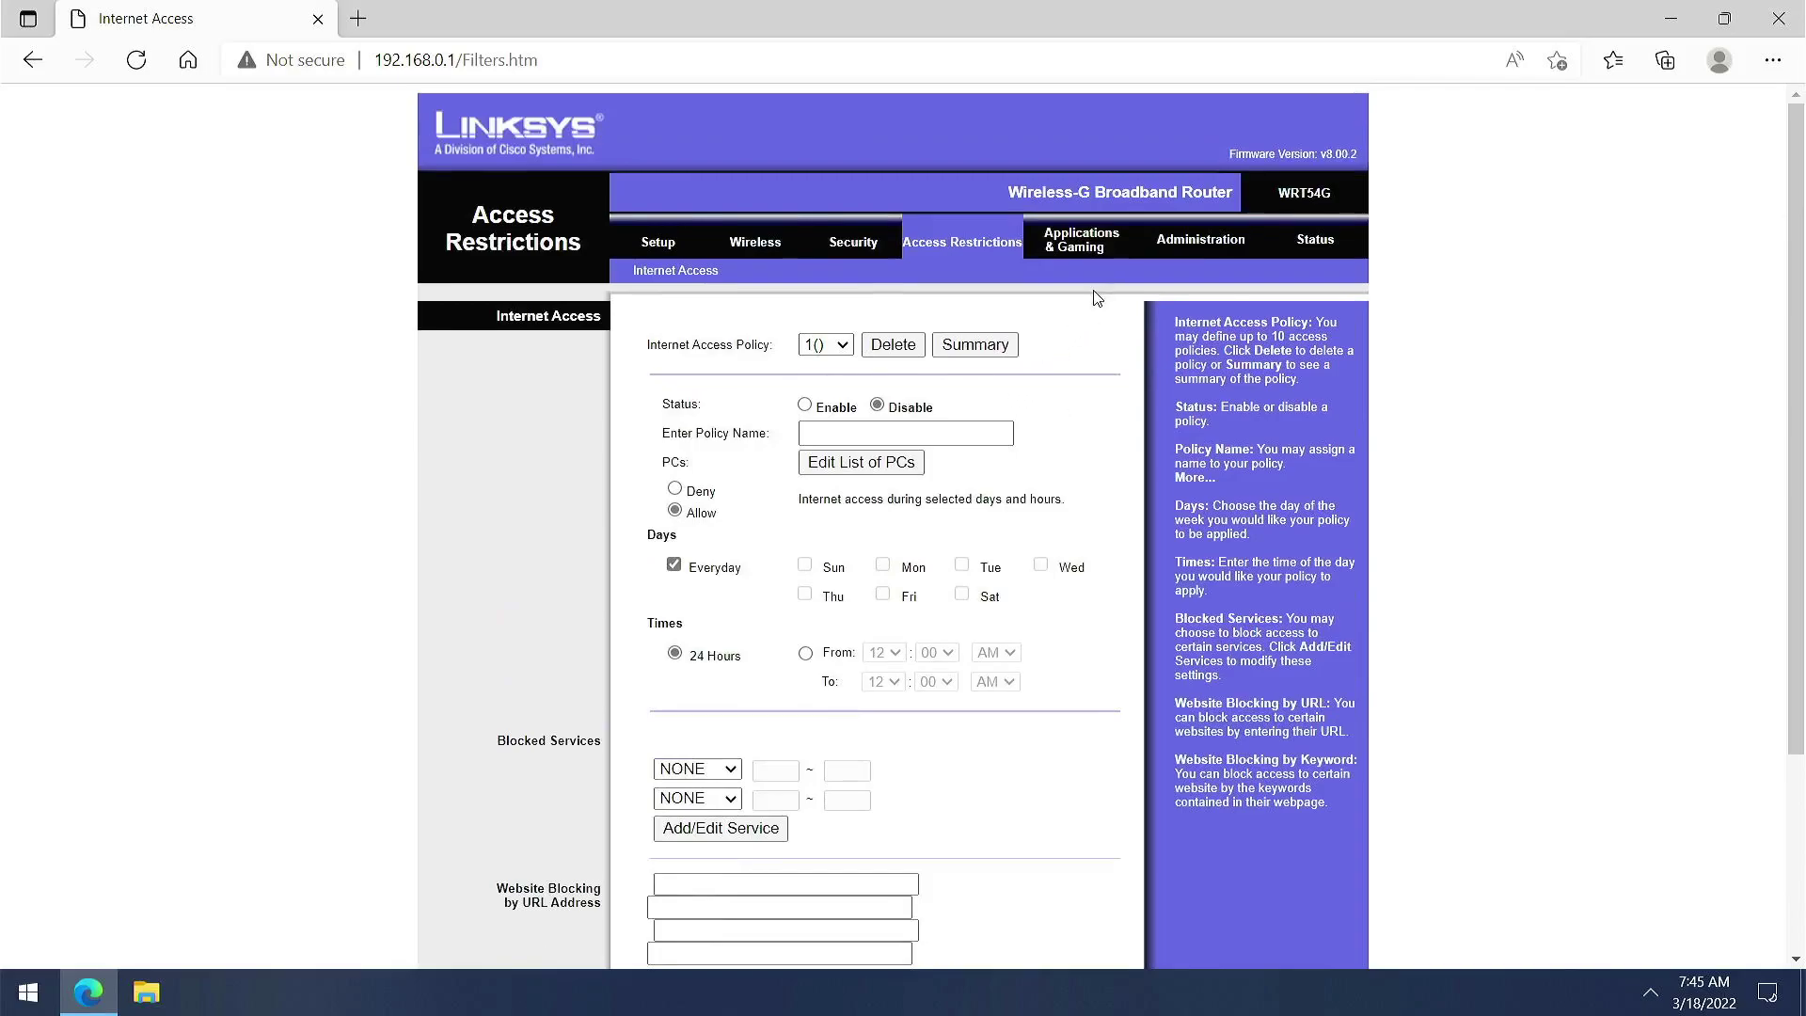
pyautogui.click(1085, 256)
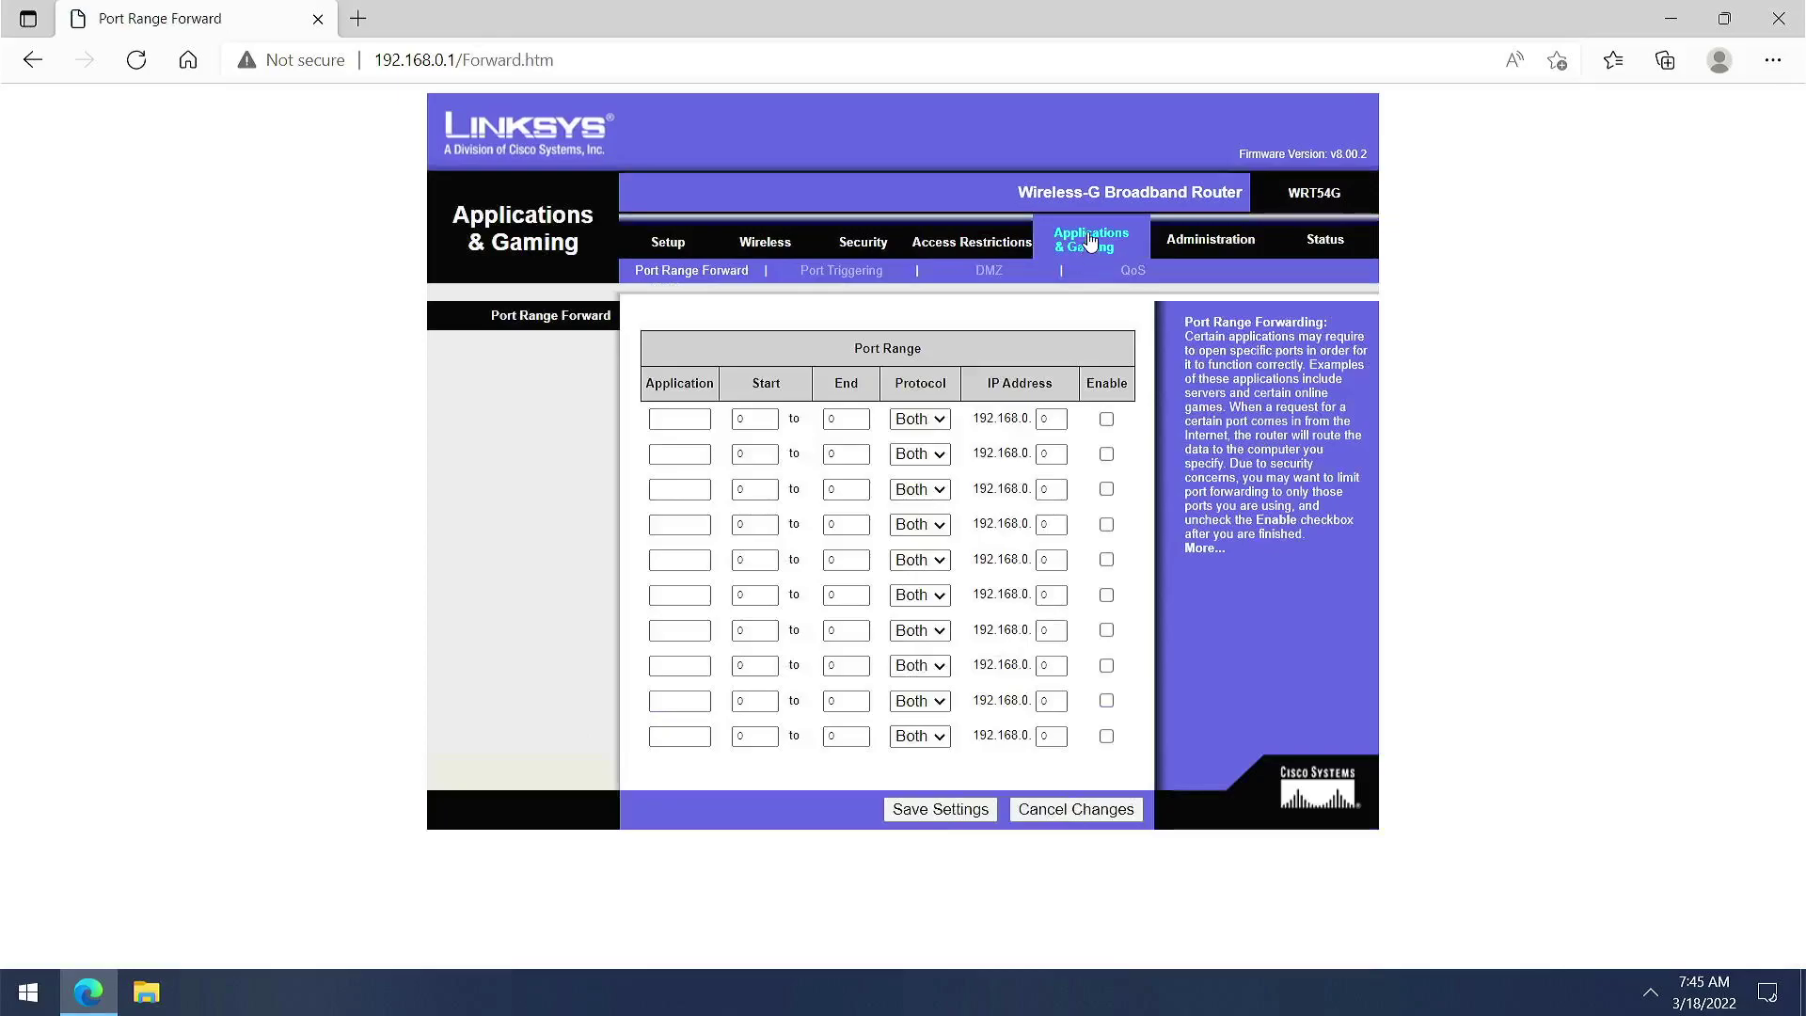
pyautogui.click(1184, 250)
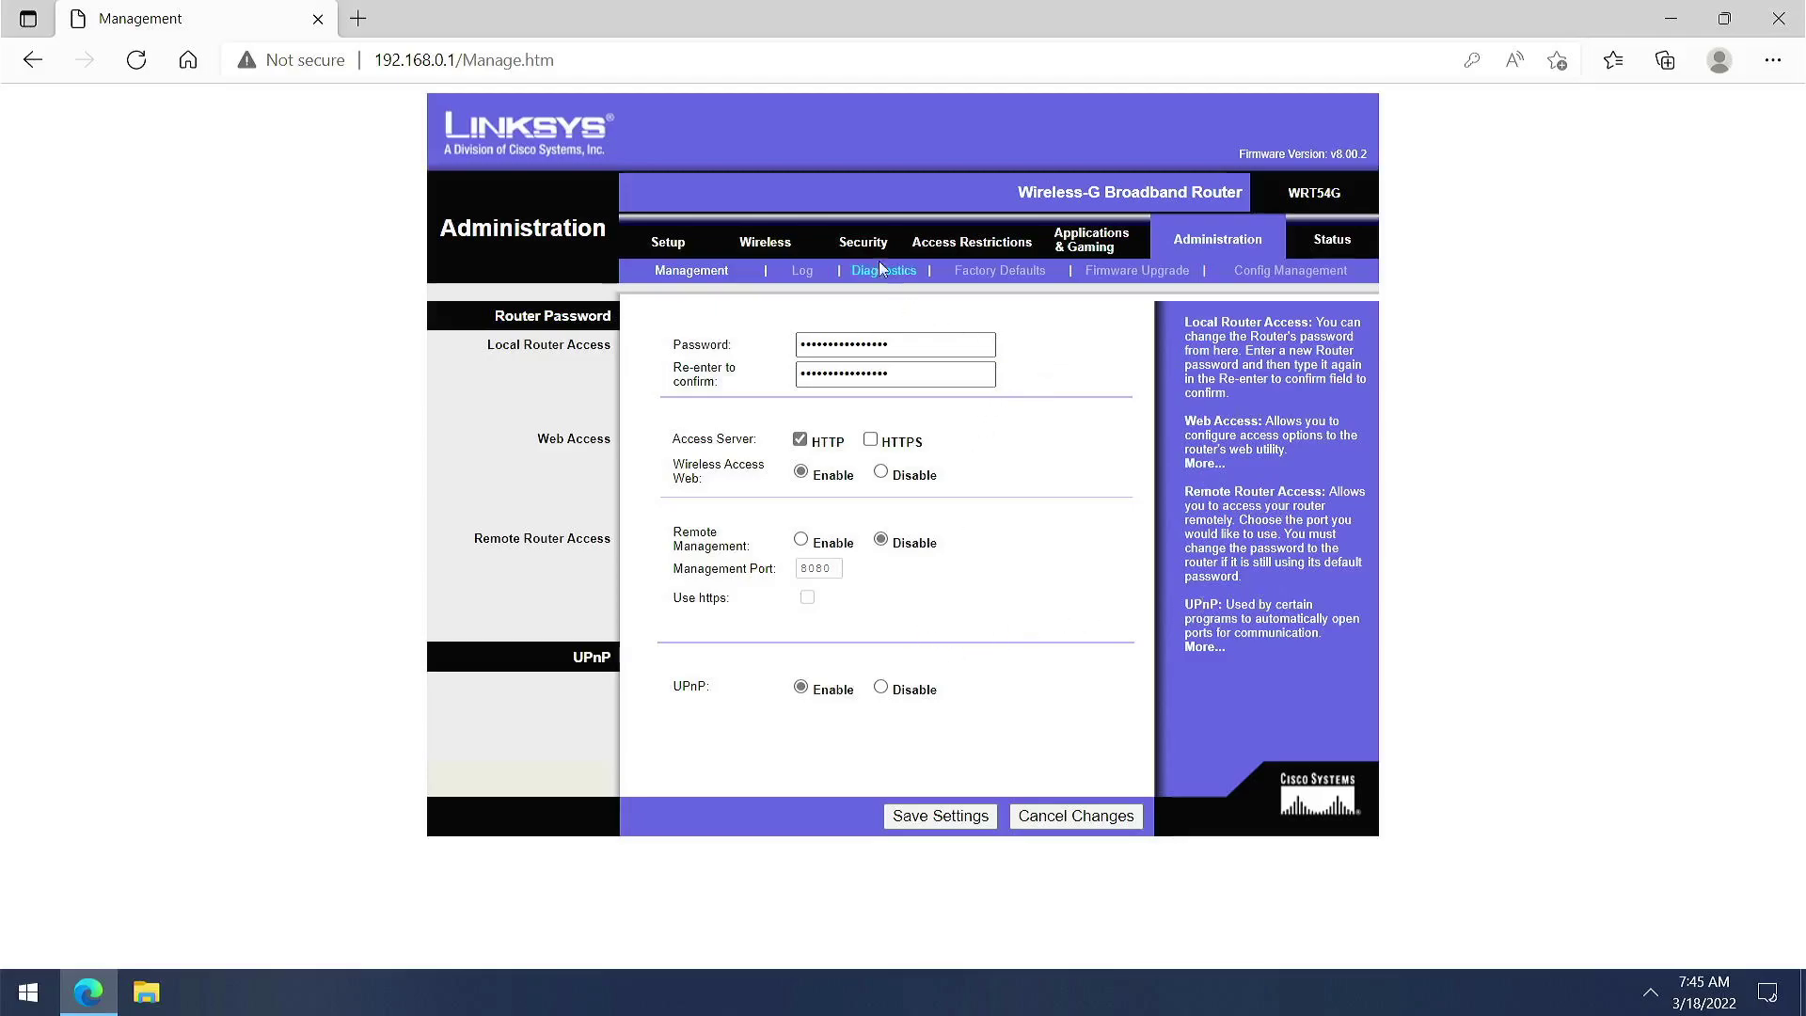
# Step through the Log, Diagnostics, Firmware Upgrade and Factory Defaults pages, then view router status
pyautogui.click(804, 273)
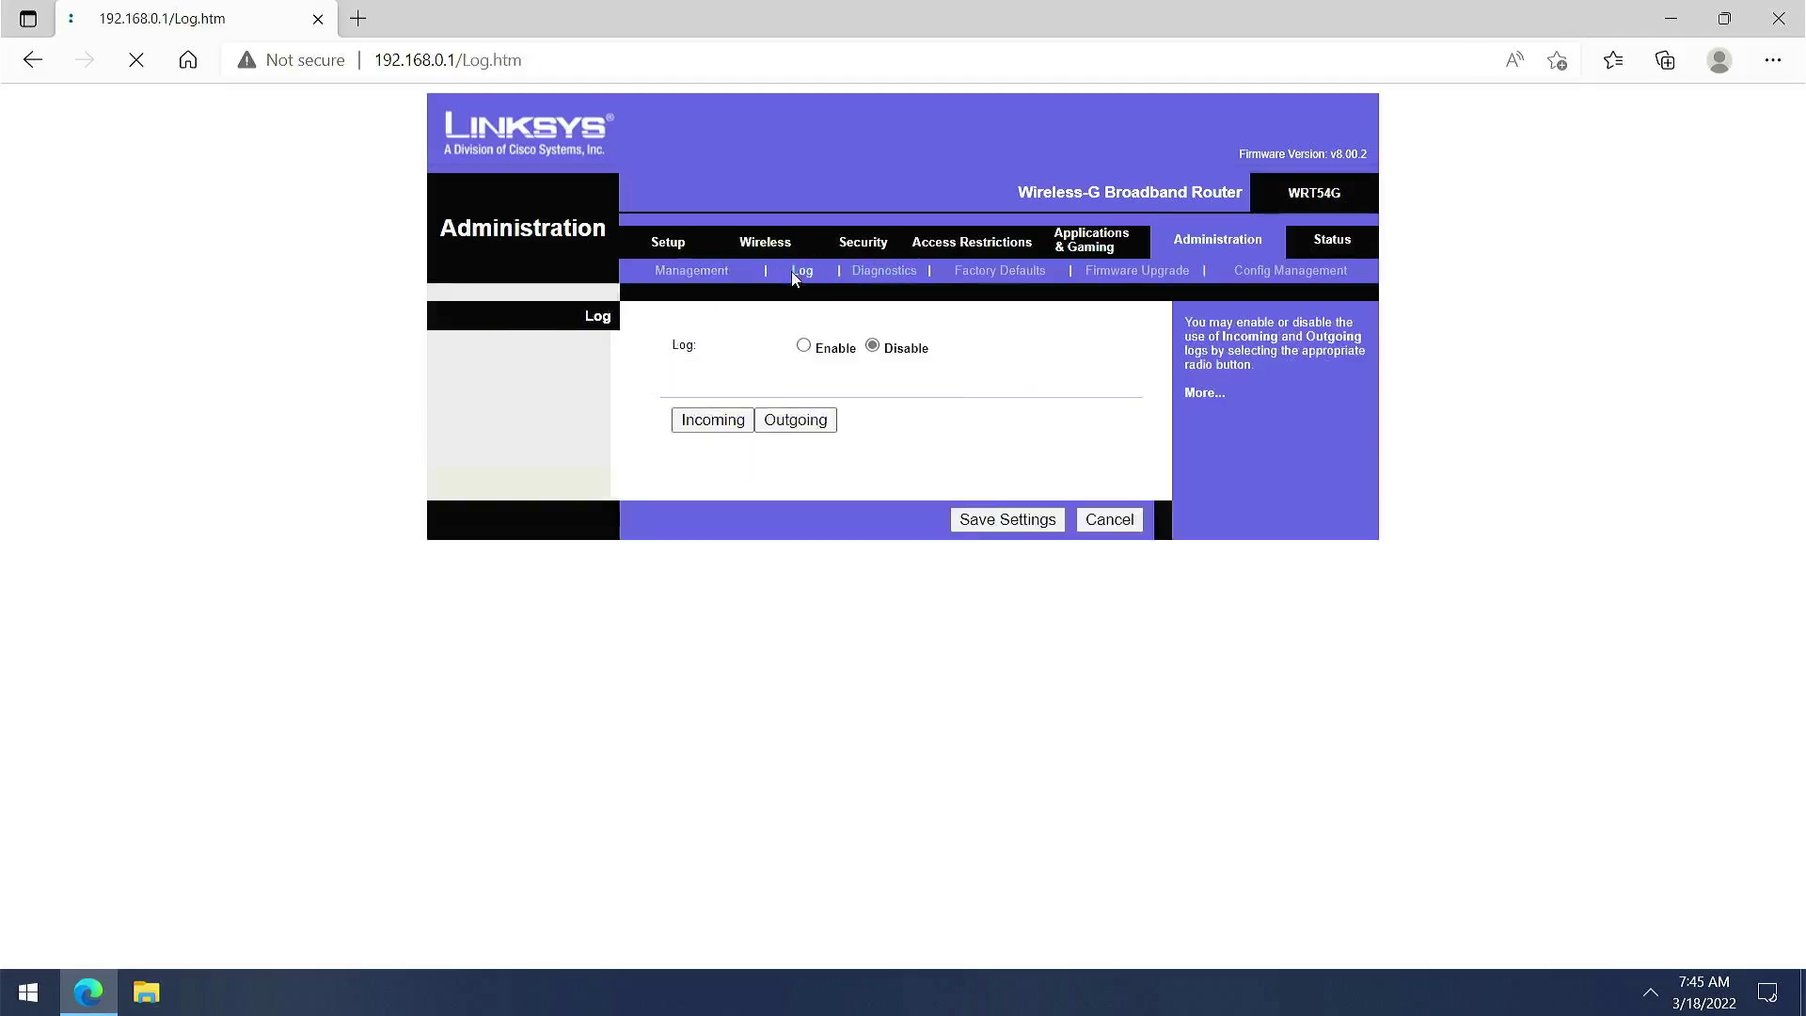
pyautogui.click(881, 273)
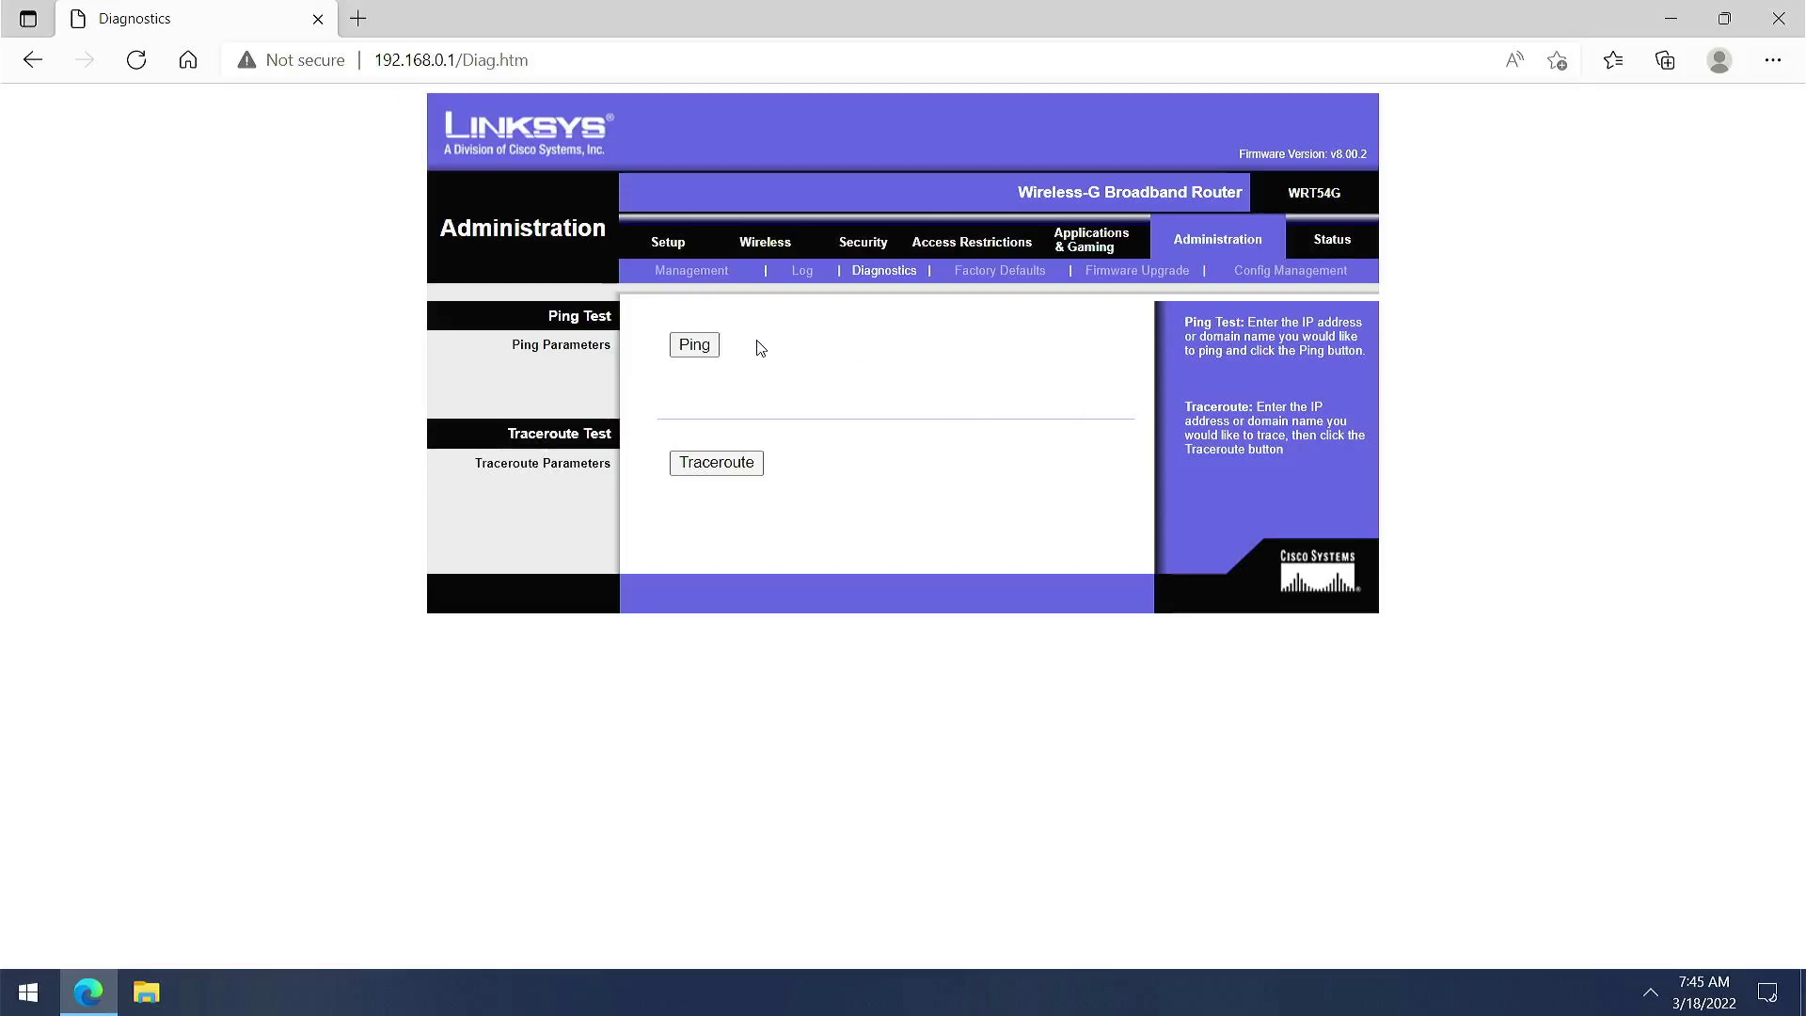
pyautogui.click(1119, 274)
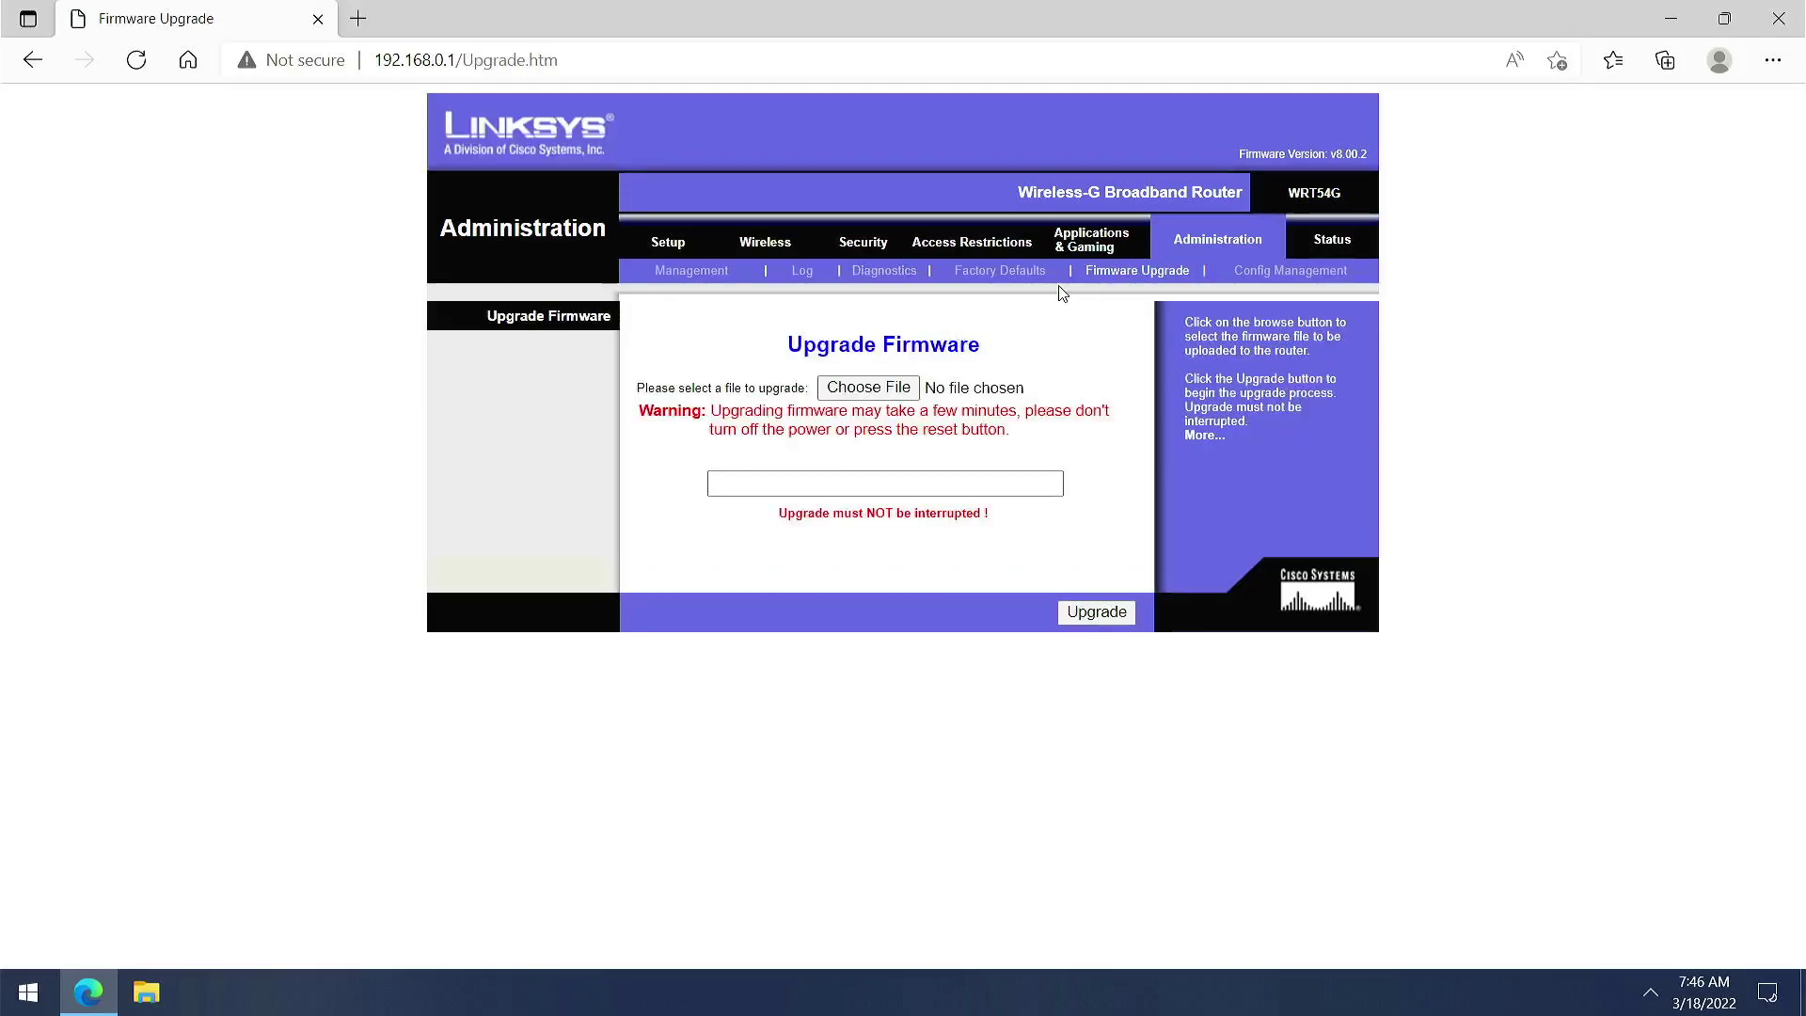
pyautogui.click(1026, 282)
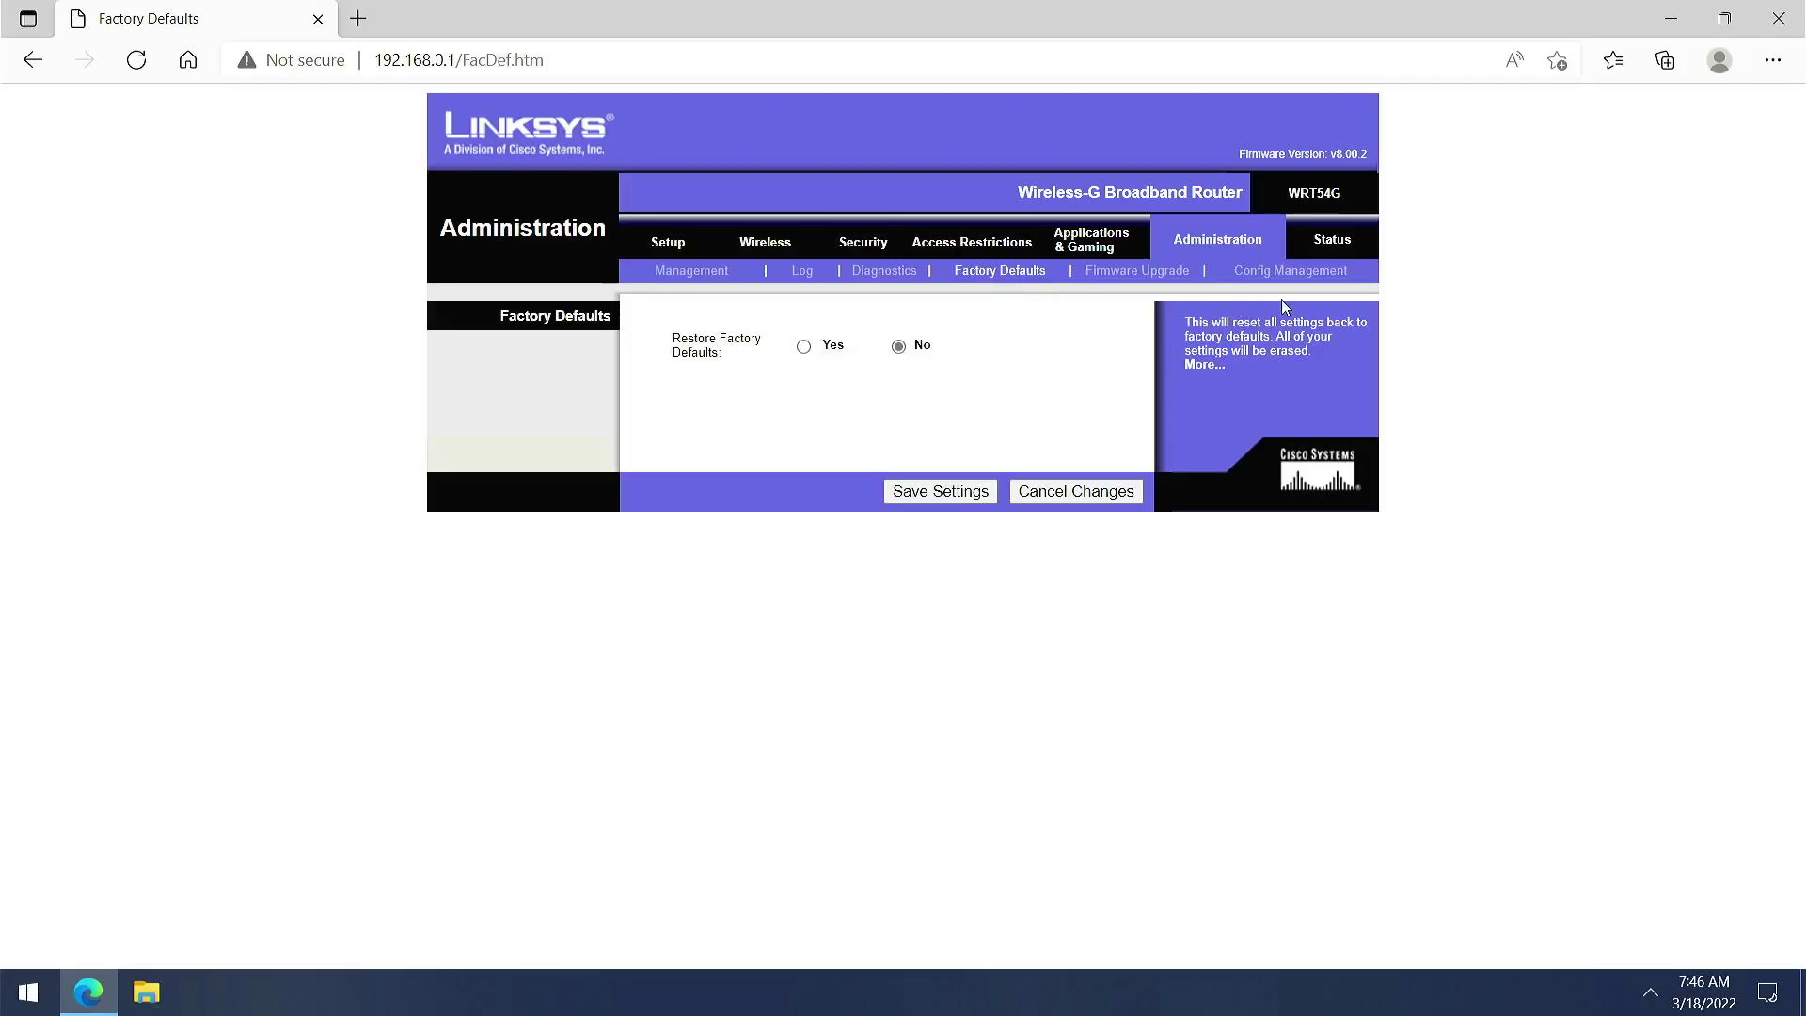
pyautogui.click(1331, 241)
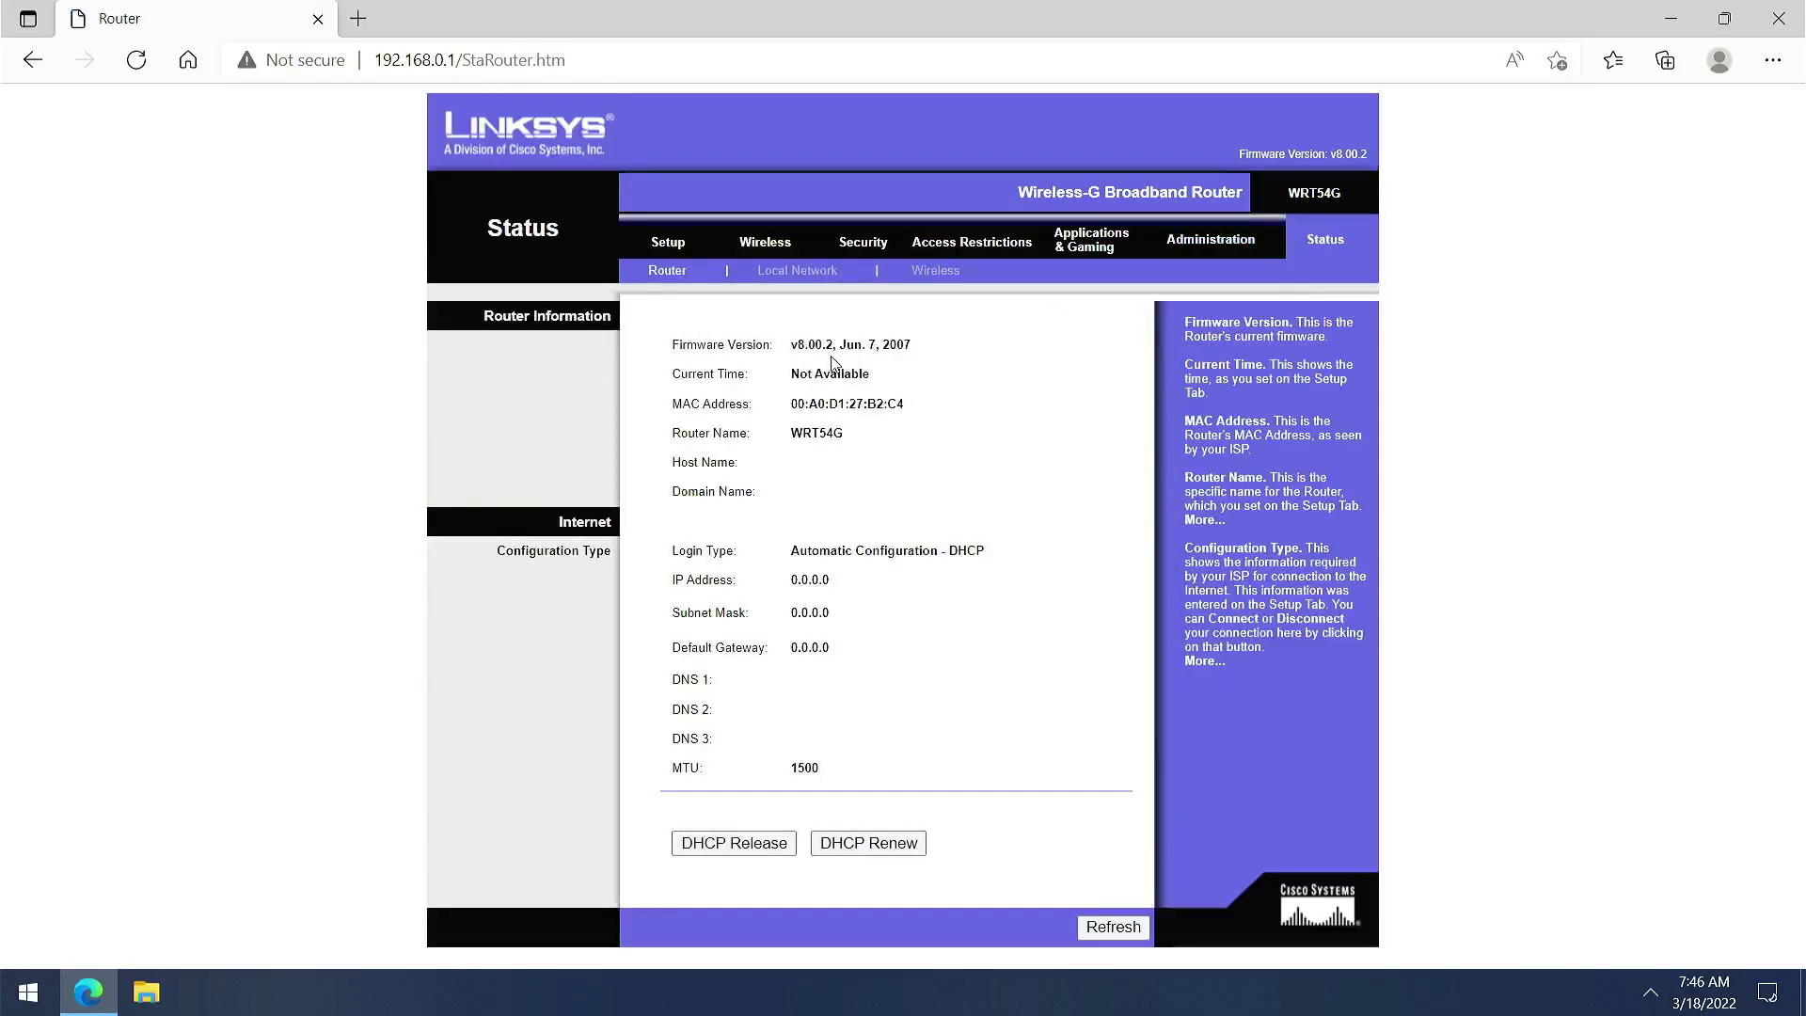
# Highlight firmware v8.00.2, then check the DHCP server status on the Local Network page
pyautogui.moveTo(907, 350); pyautogui.dragTo(775, 348)
pyautogui.click(908, 385)
pyautogui.click(822, 279)
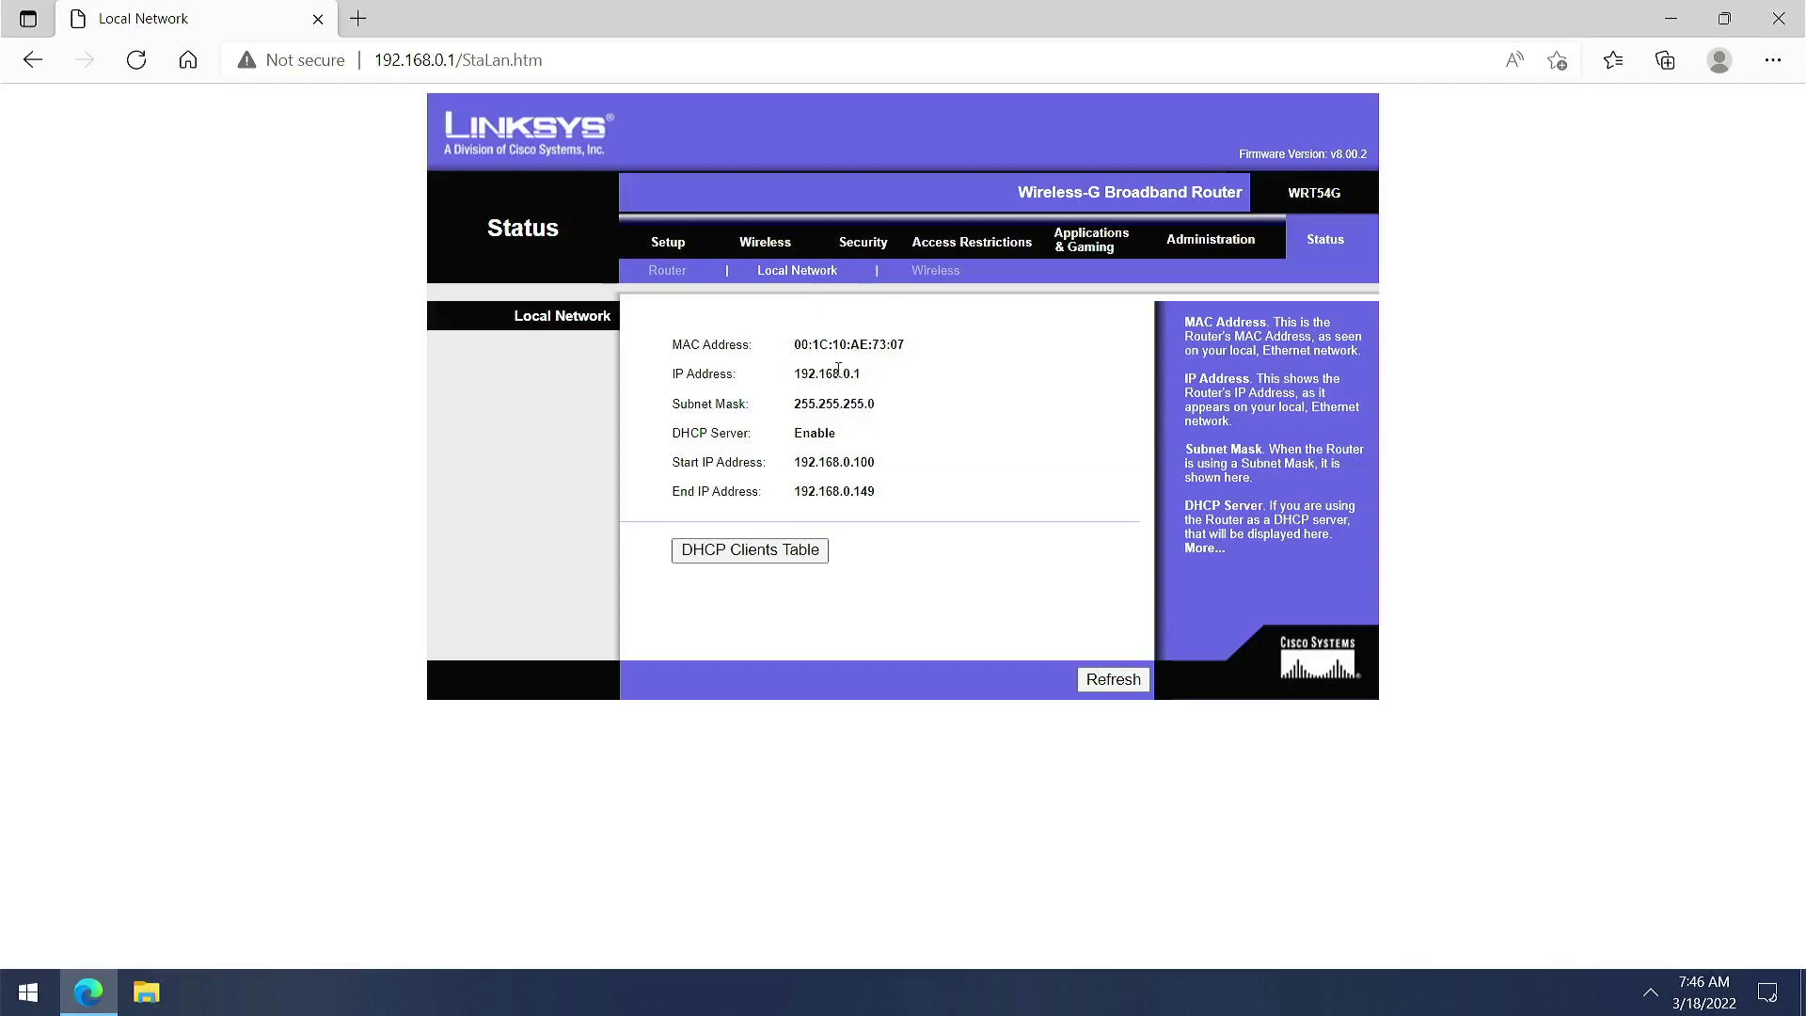
pyautogui.moveTo(883, 413); pyautogui.dragTo(790, 428)
pyautogui.click(808, 553)
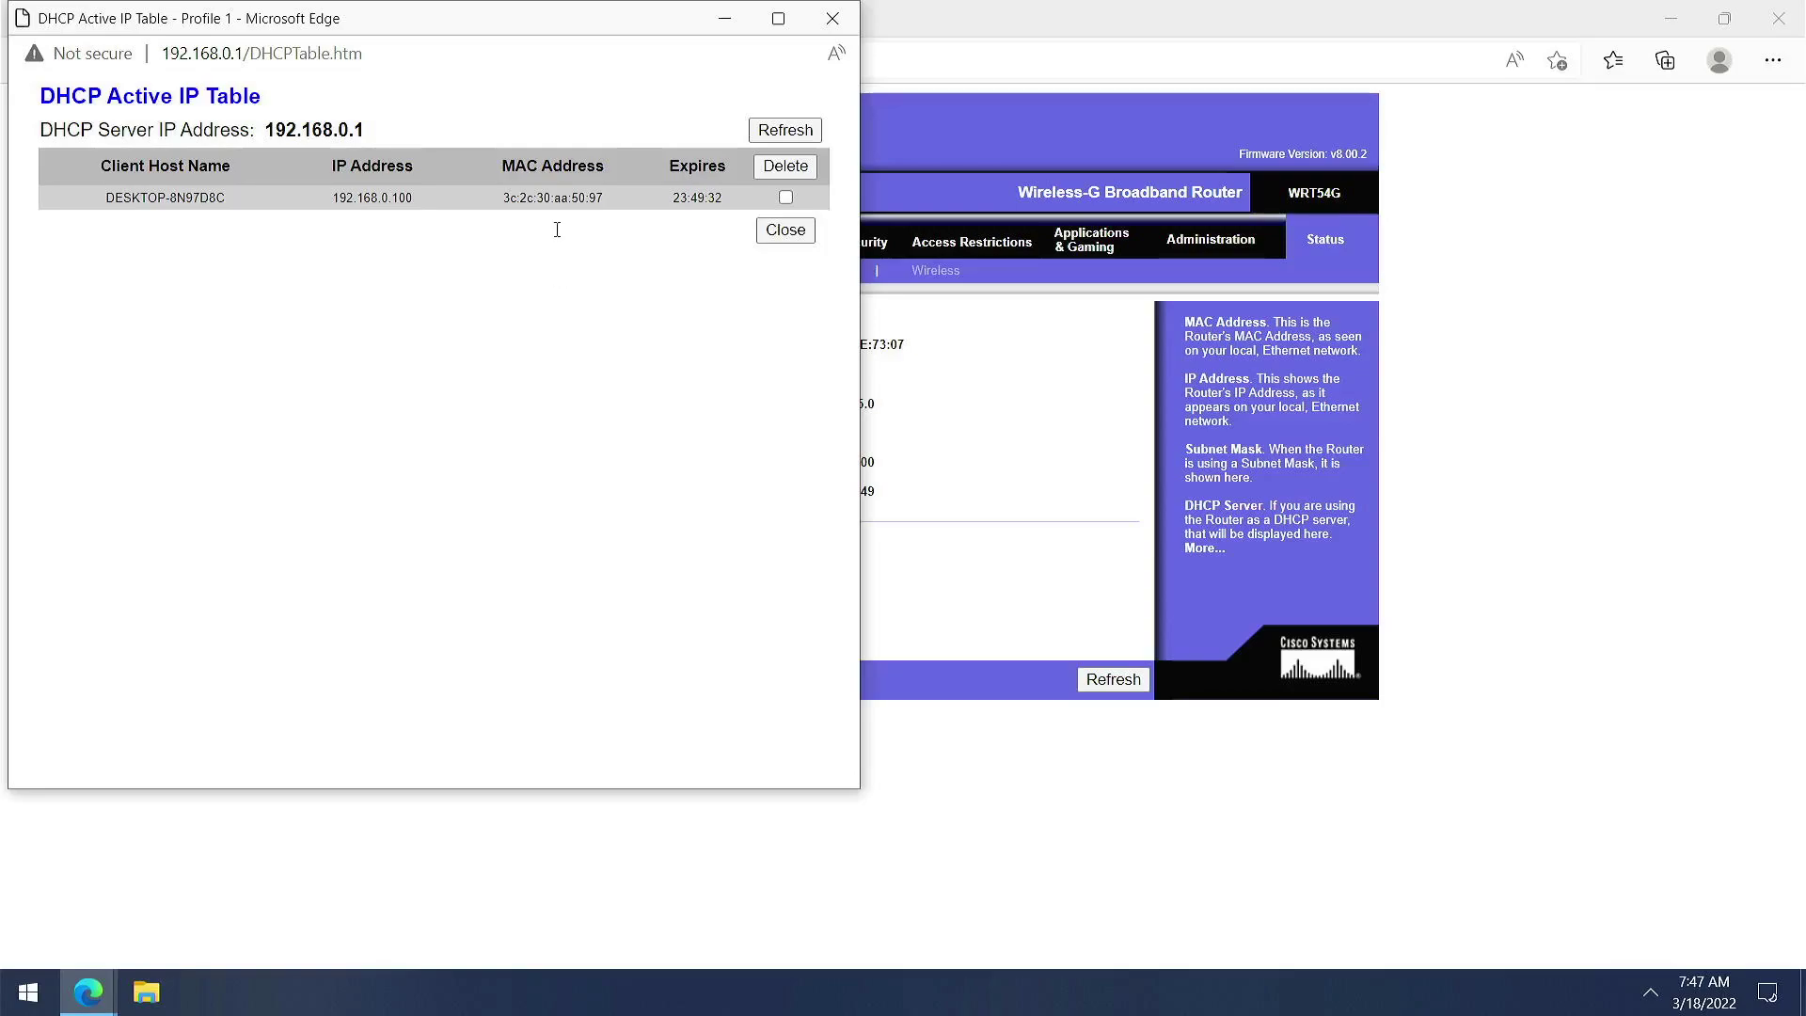
pyautogui.moveTo(602, 198); pyautogui.dragTo(391, 198)
pyautogui.click(476, 222)
pyautogui.doubleClick(390, 199)
pyautogui.click(404, 255)
pyautogui.click(833, 20)
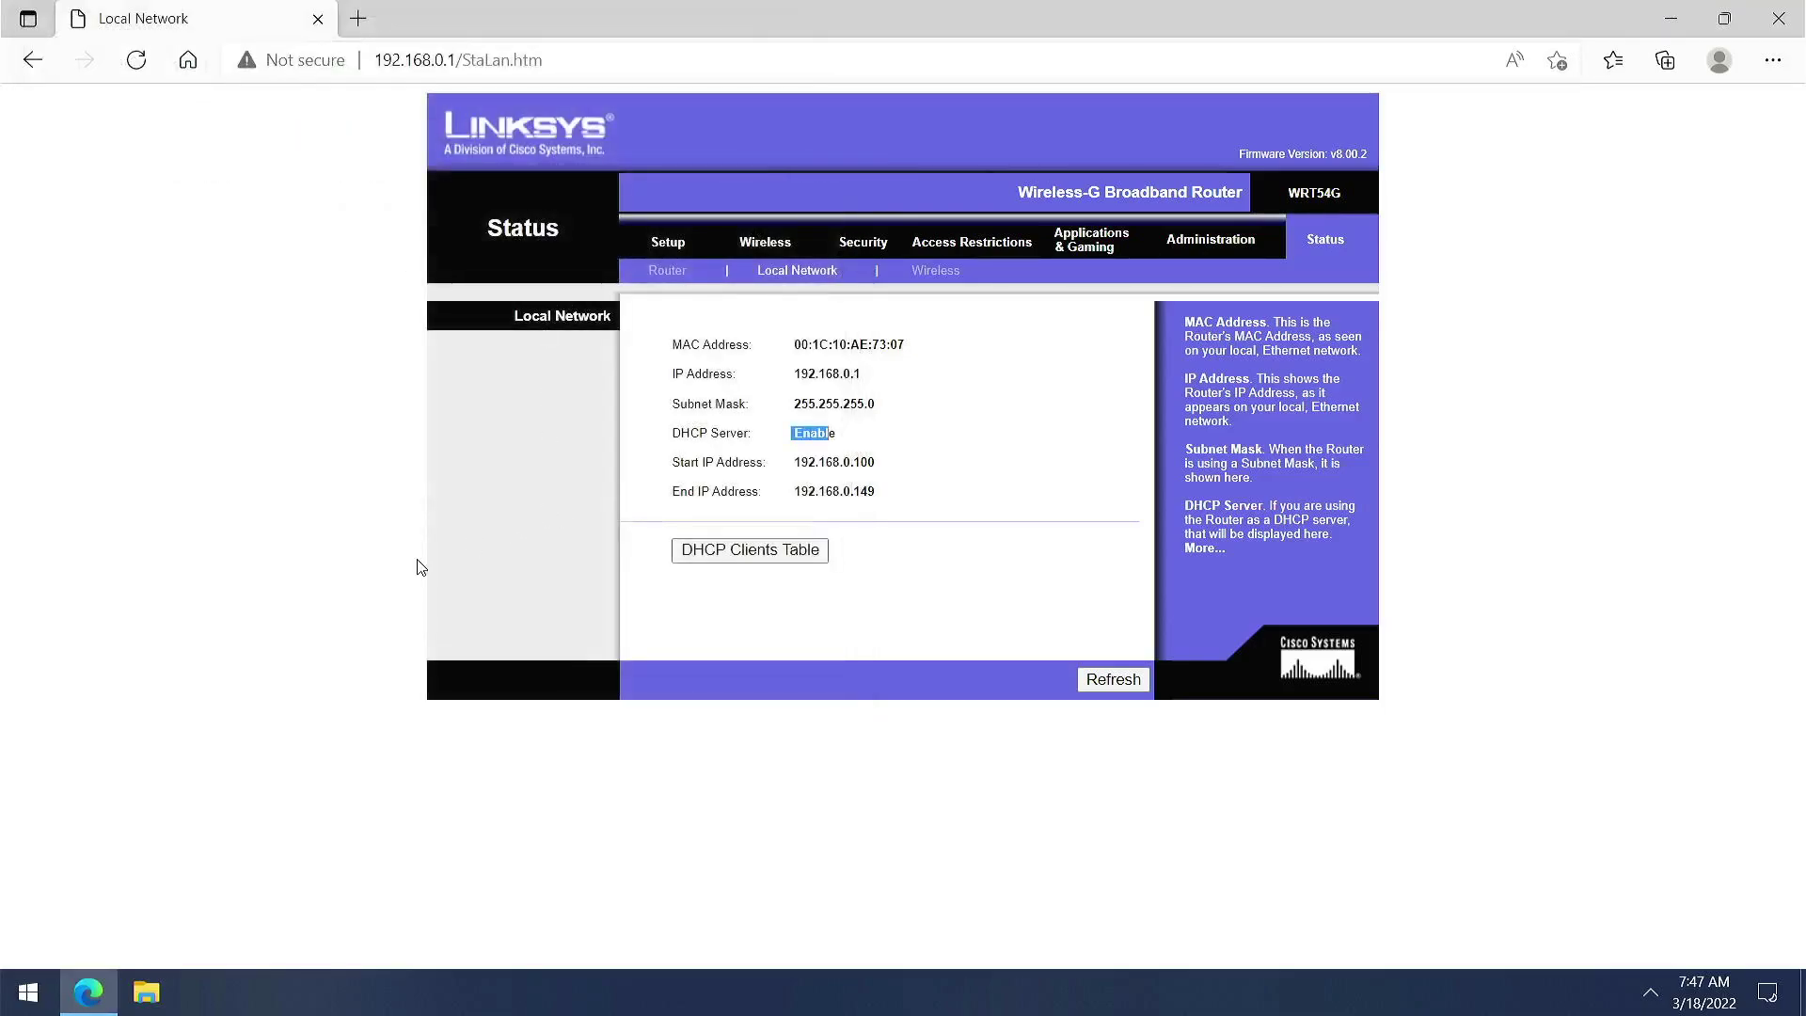
# View the Wireless status (Mixed 11/54Mbps, channel 11) and highlight the SSID line
pyautogui.click(922, 271)
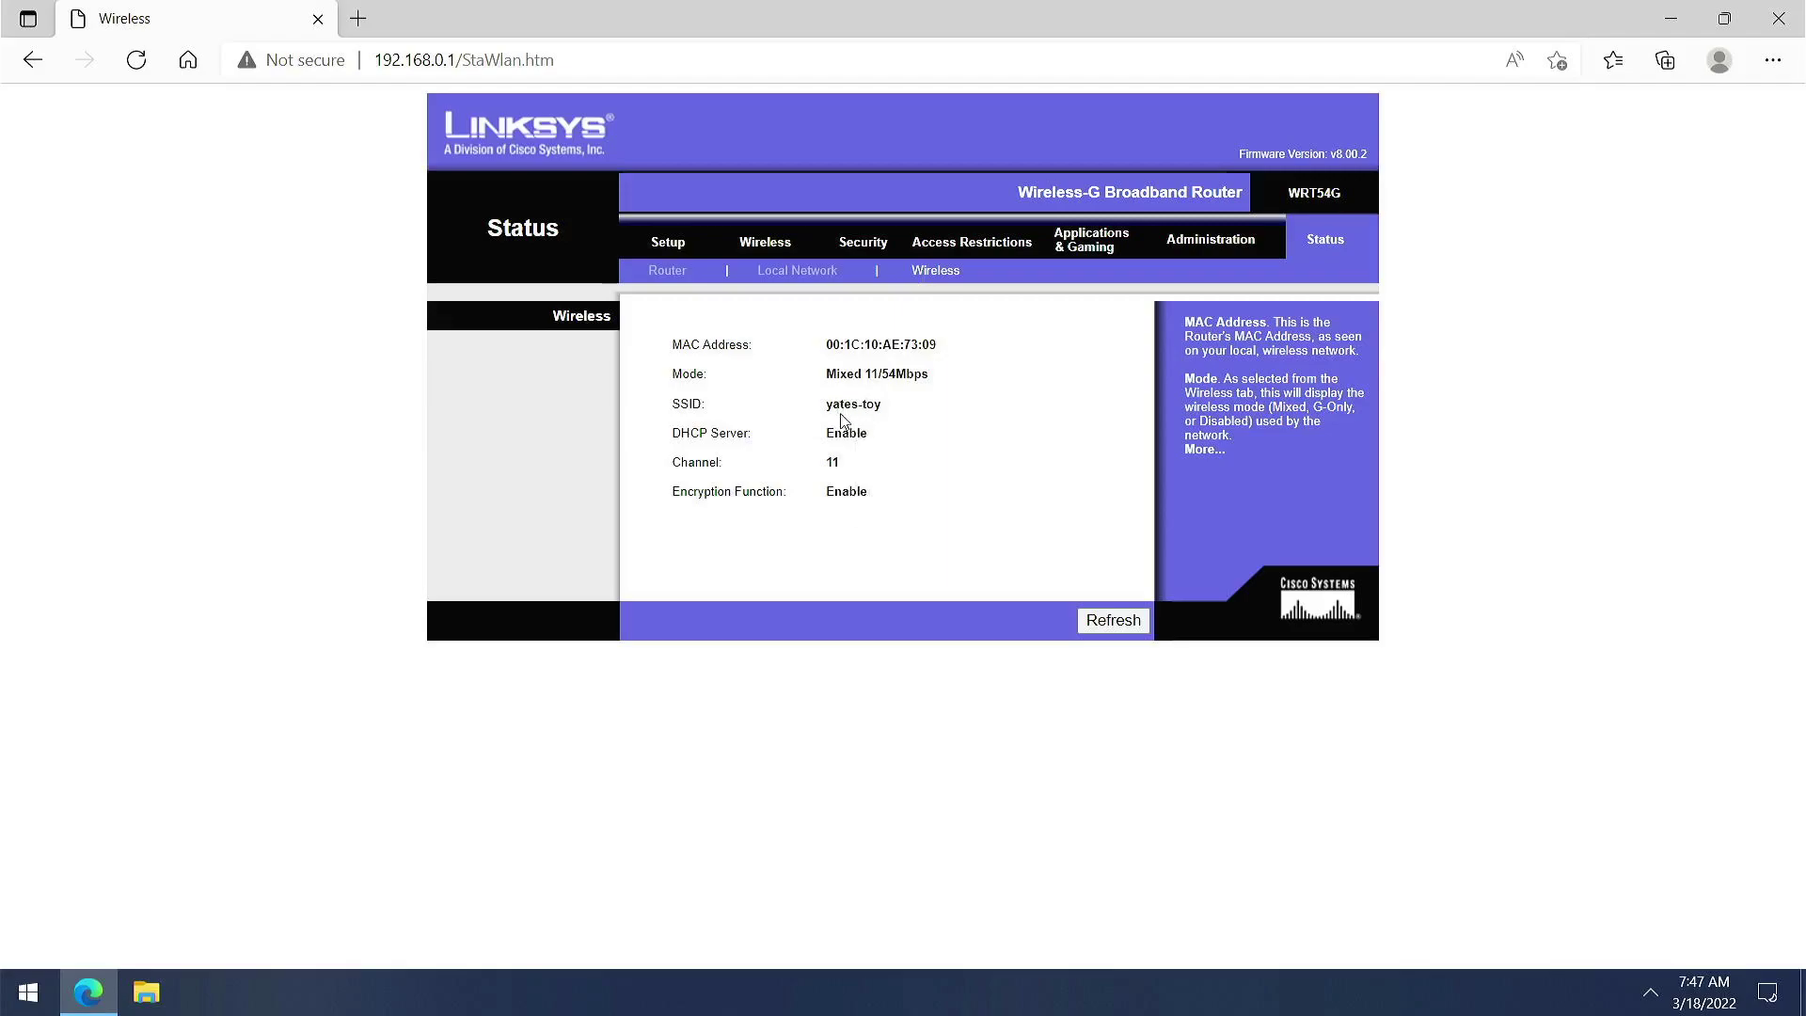
pyautogui.moveTo(717, 406); pyautogui.dragTo(647, 409)
# Go to Basic Setup and highlight the DHCP starting IP address 192.168.0.100
pyautogui.click(680, 241)
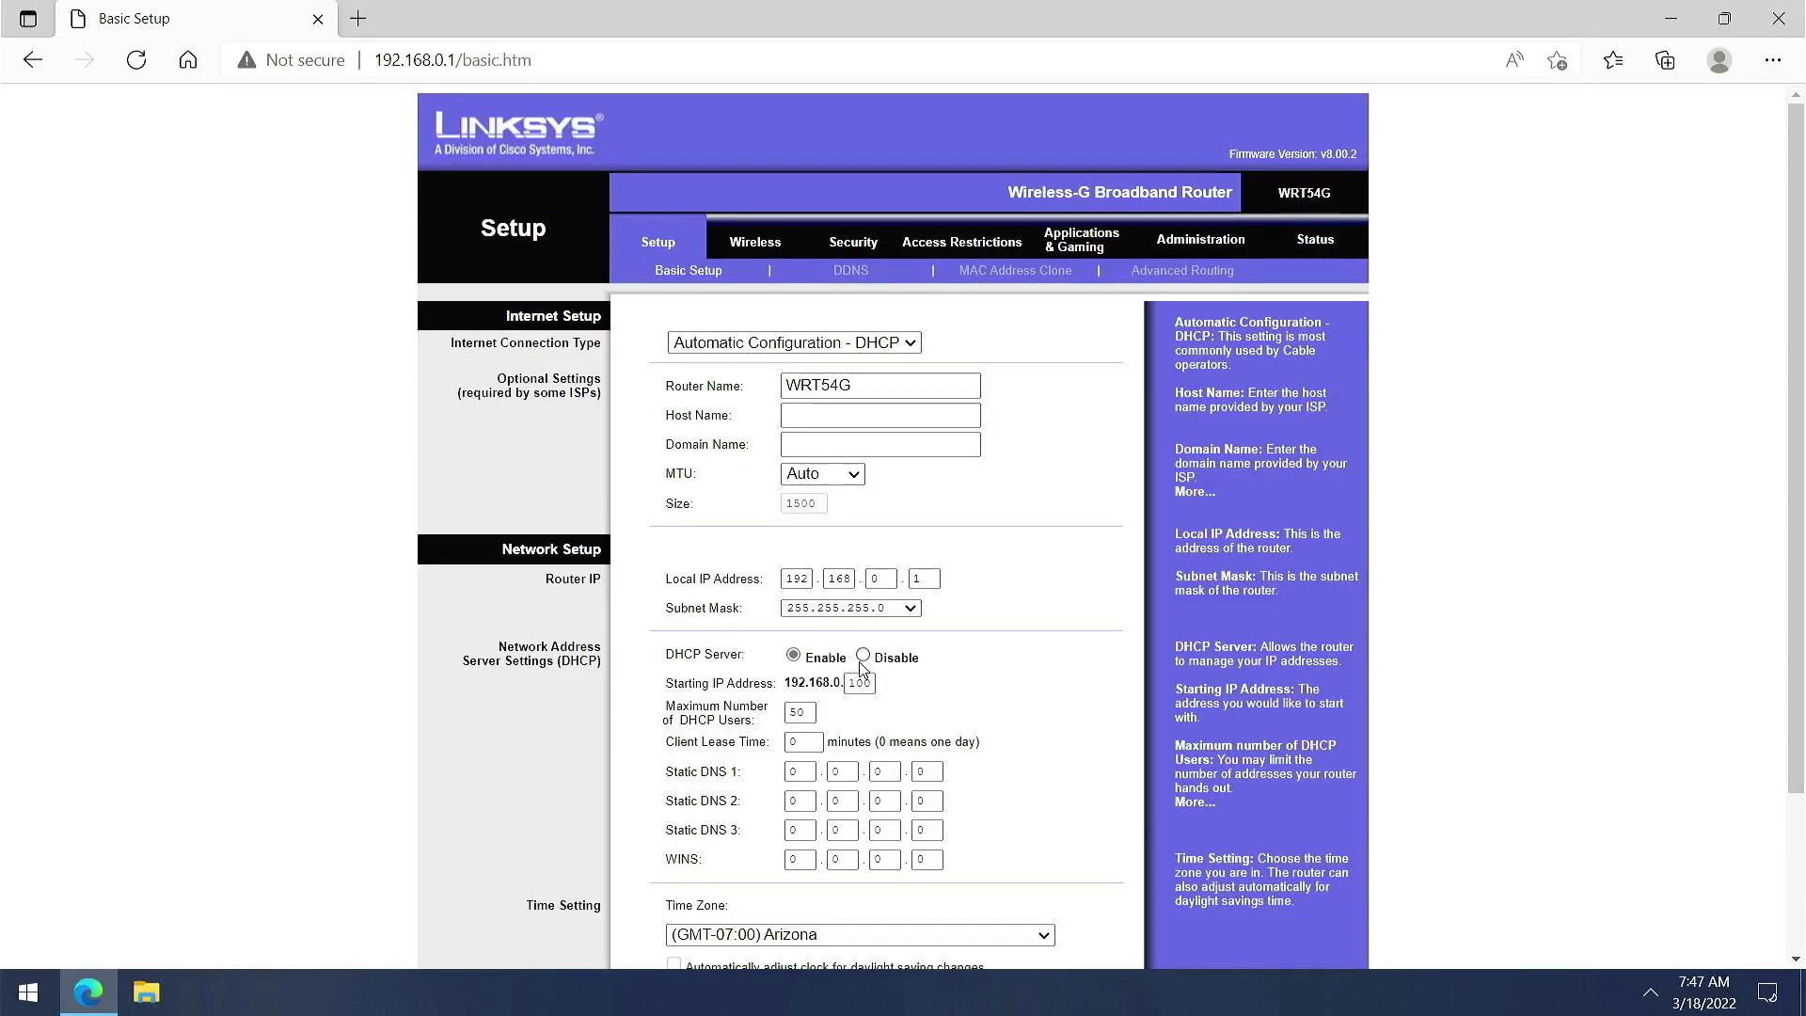
pyautogui.moveTo(797, 680); pyautogui.dragTo(902, 707)
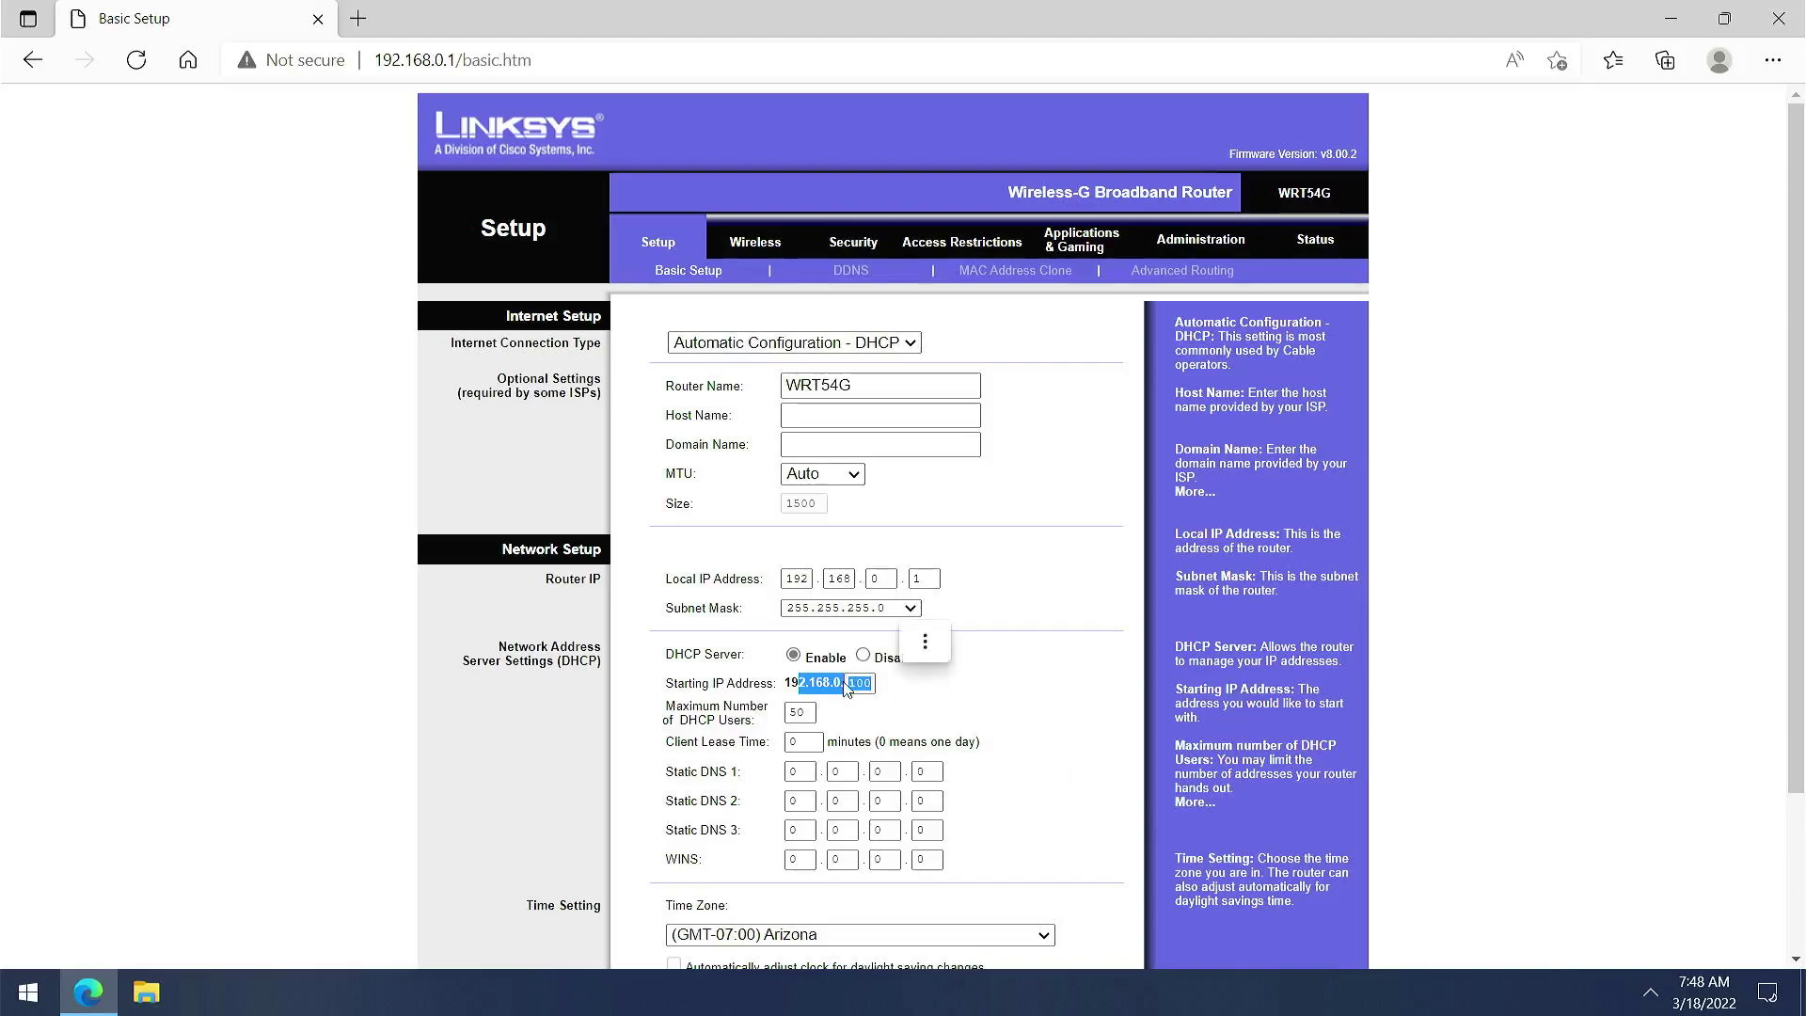
pyautogui.click(921, 709)
pyautogui.moveTo(907, 707); pyautogui.dragTo(715, 652)
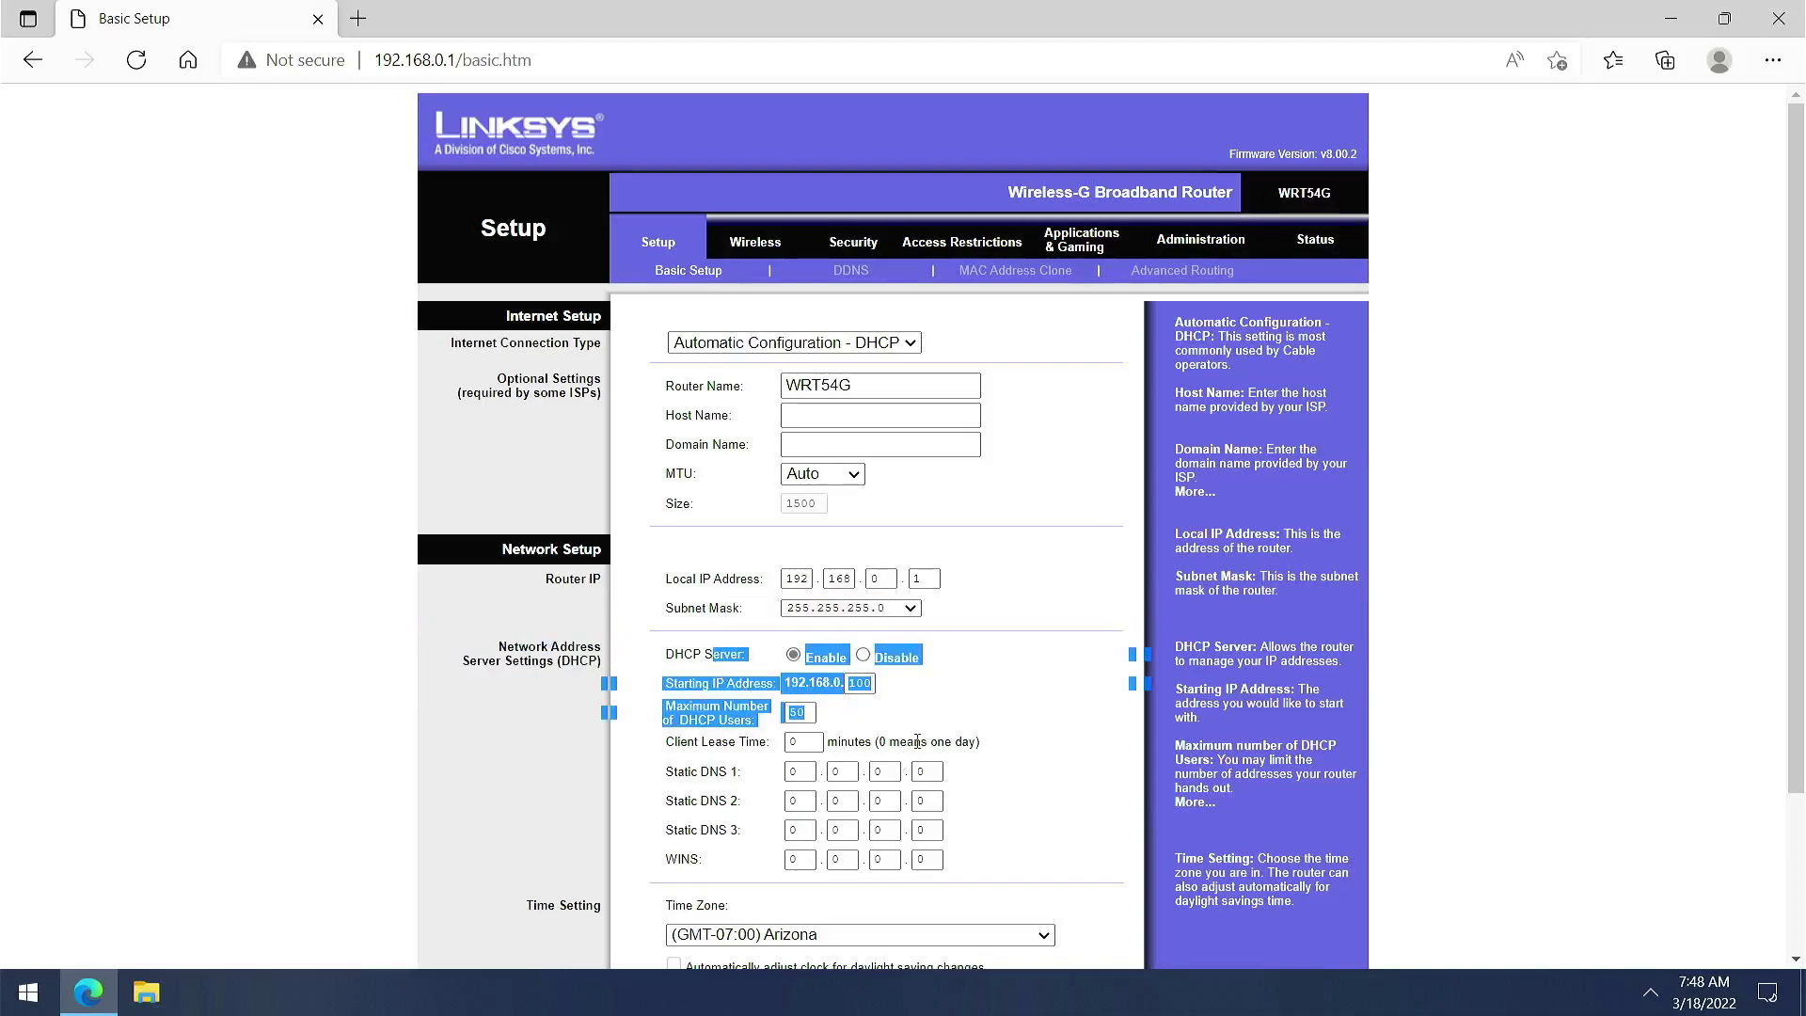
pyautogui.moveTo(929, 745); pyautogui.dragTo(911, 730)
pyautogui.click(887, 594)
pyautogui.doubleClick(880, 579)
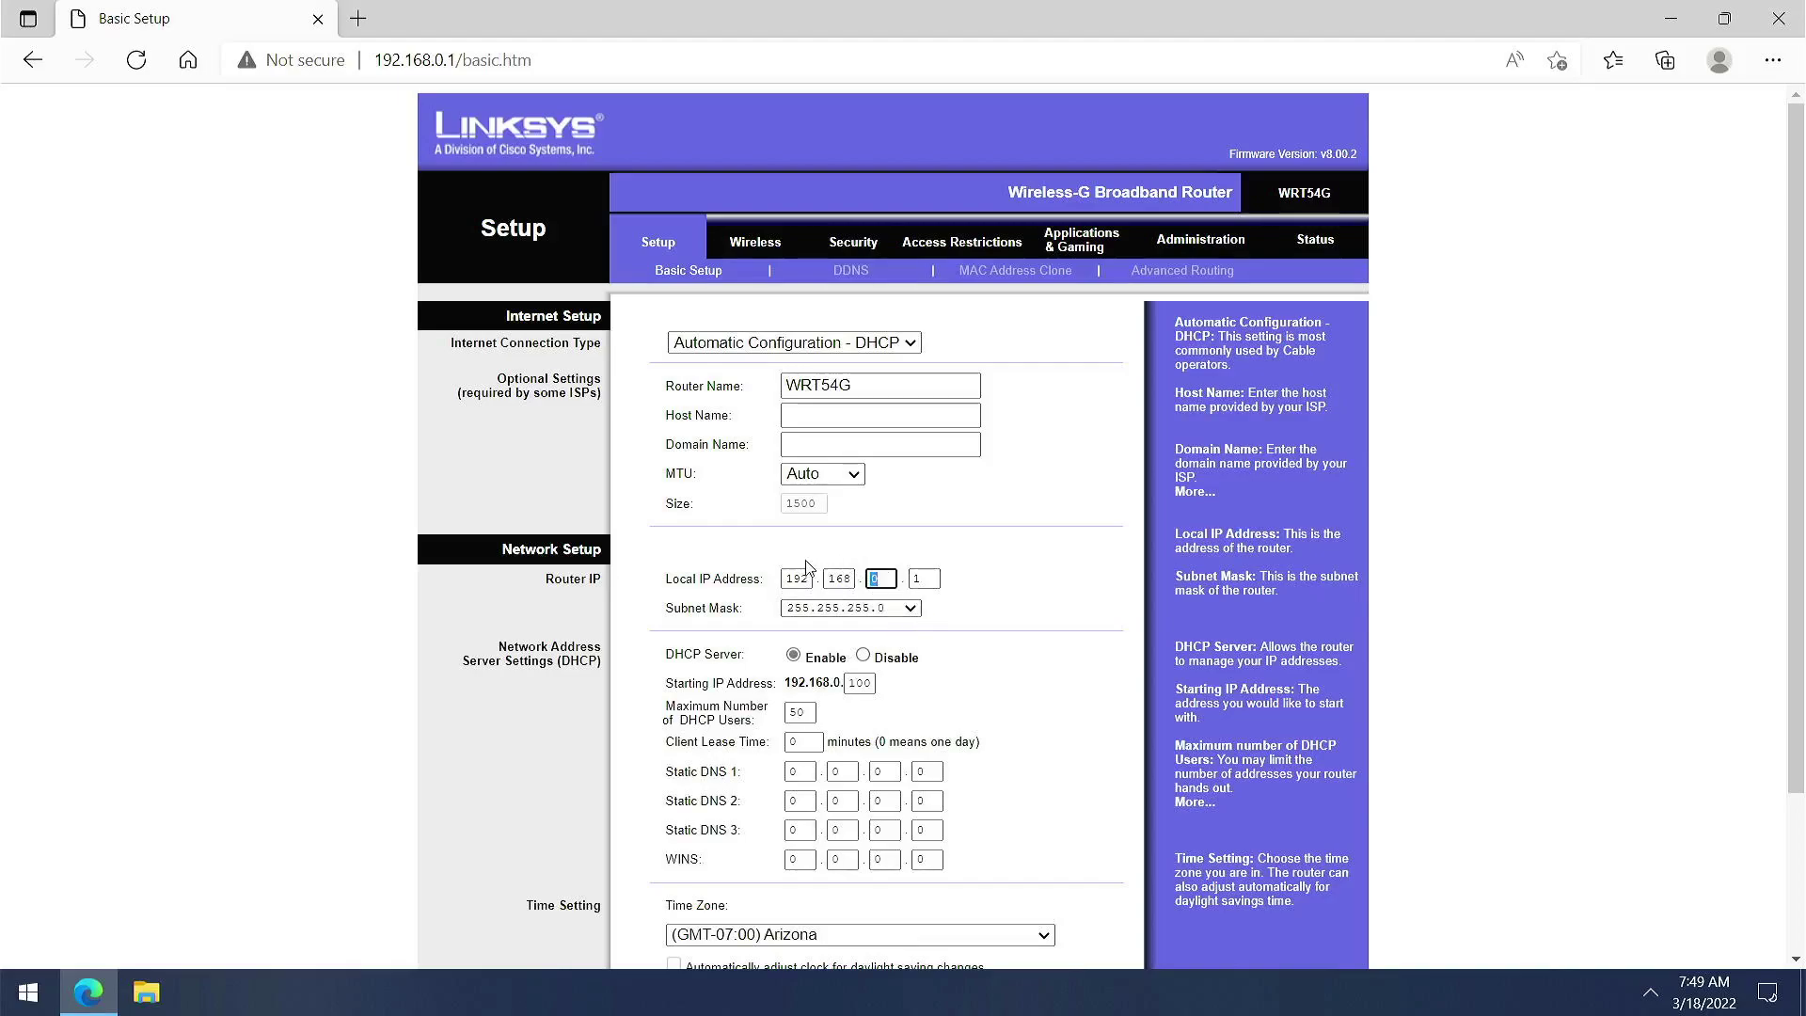
pyautogui.click(659, 565)
pyautogui.moveTo(656, 565); pyautogui.dragTo(962, 589)
pyautogui.click(957, 623)
pyautogui.moveTo(774, 590); pyautogui.dragTo(660, 584)
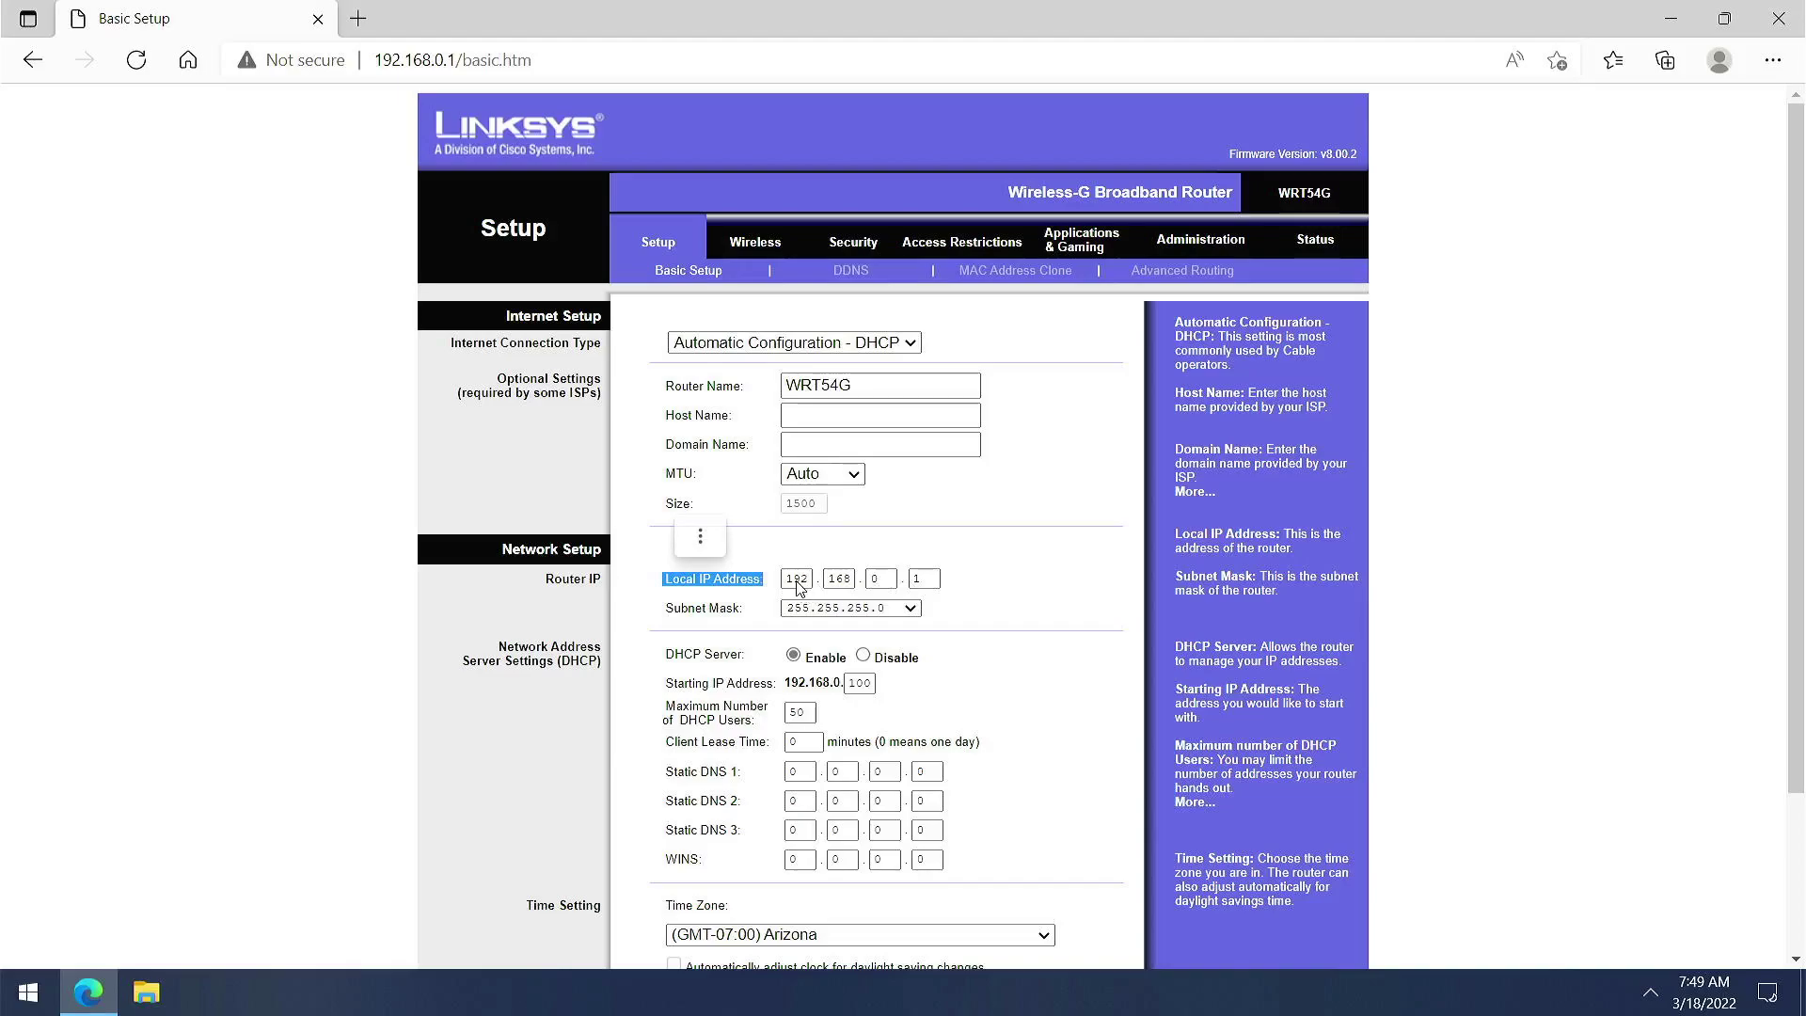
pyautogui.click(908, 580)
pyautogui.doubleClick(909, 579)
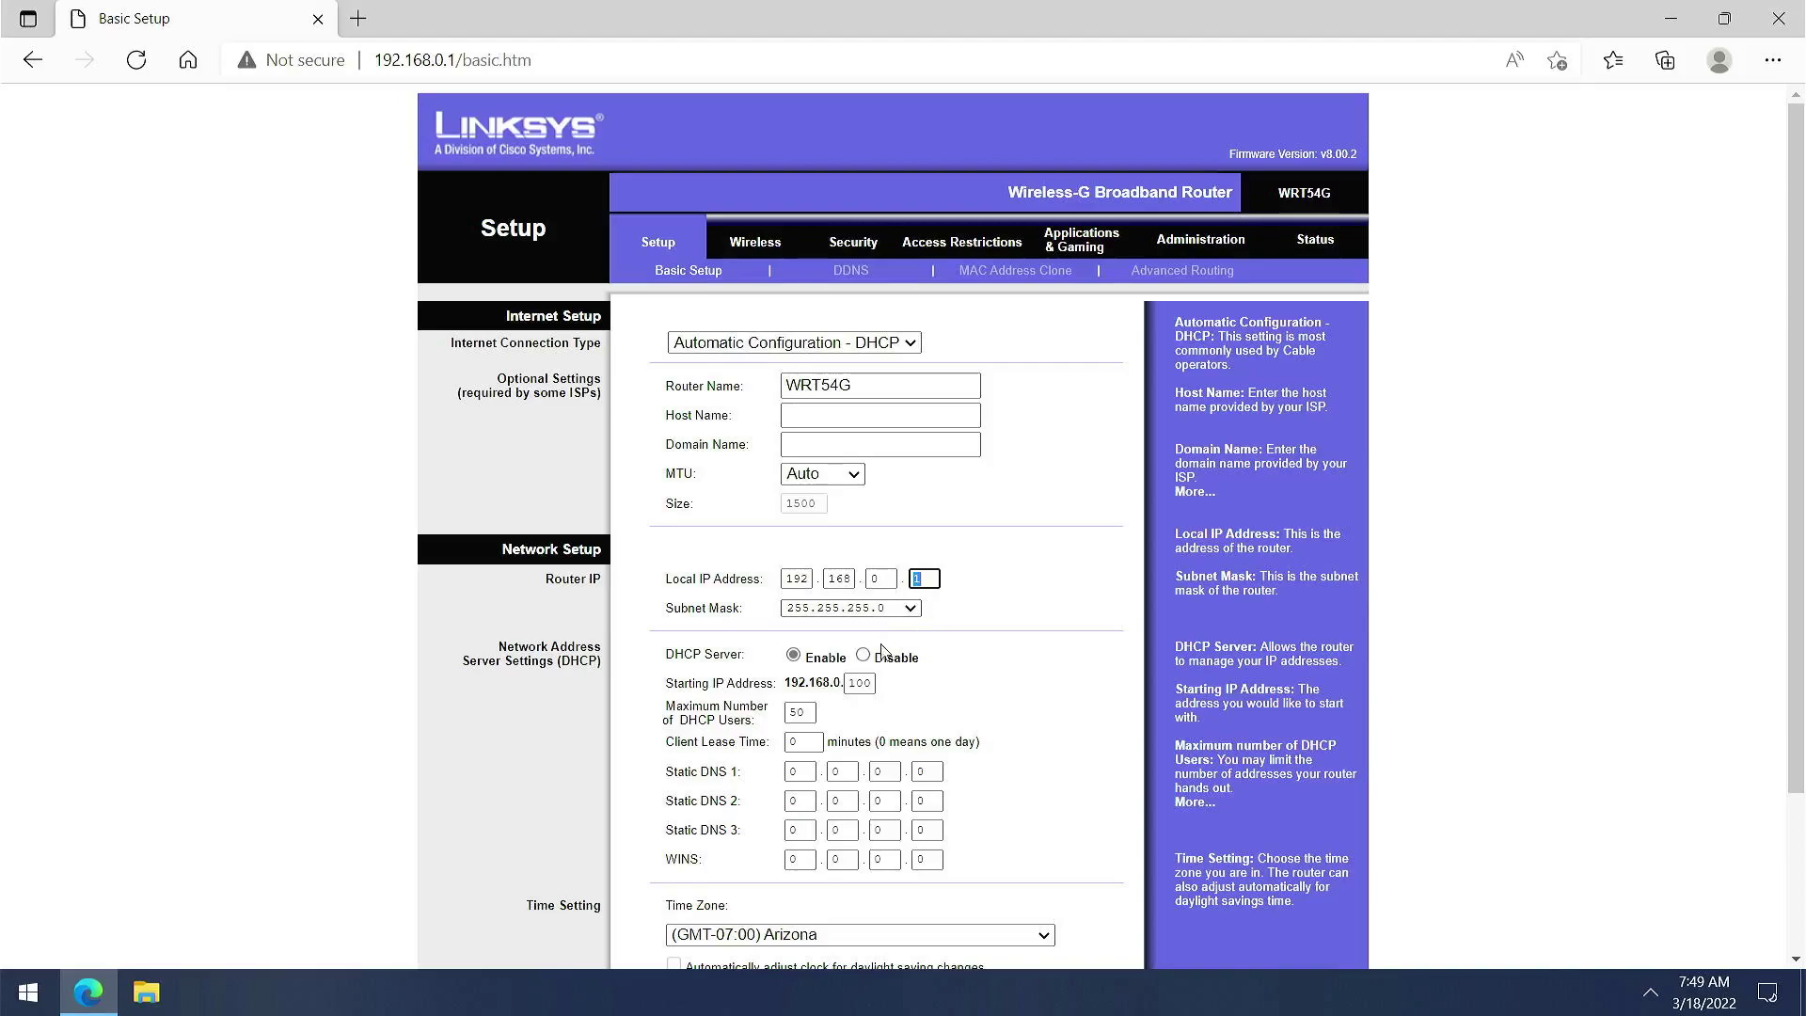
pyautogui.doubleClick(872, 686)
pyautogui.click(883, 641)
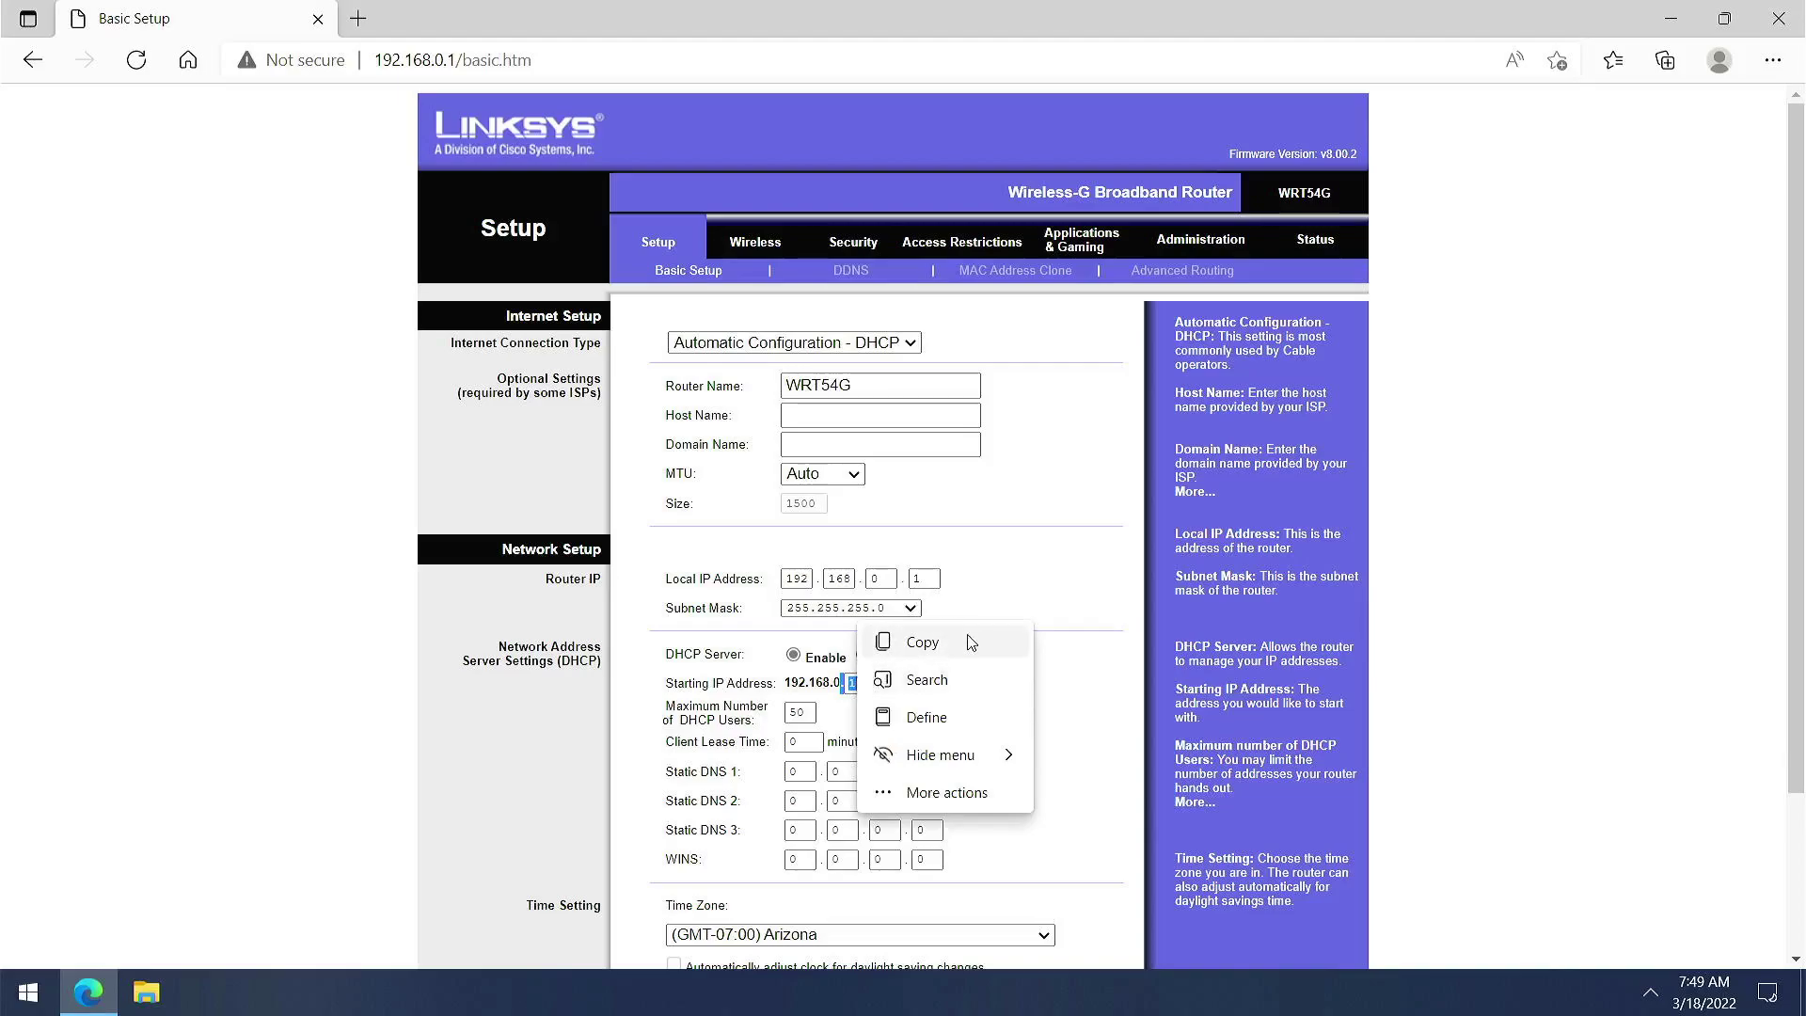
pyautogui.doubleClick(924, 578)
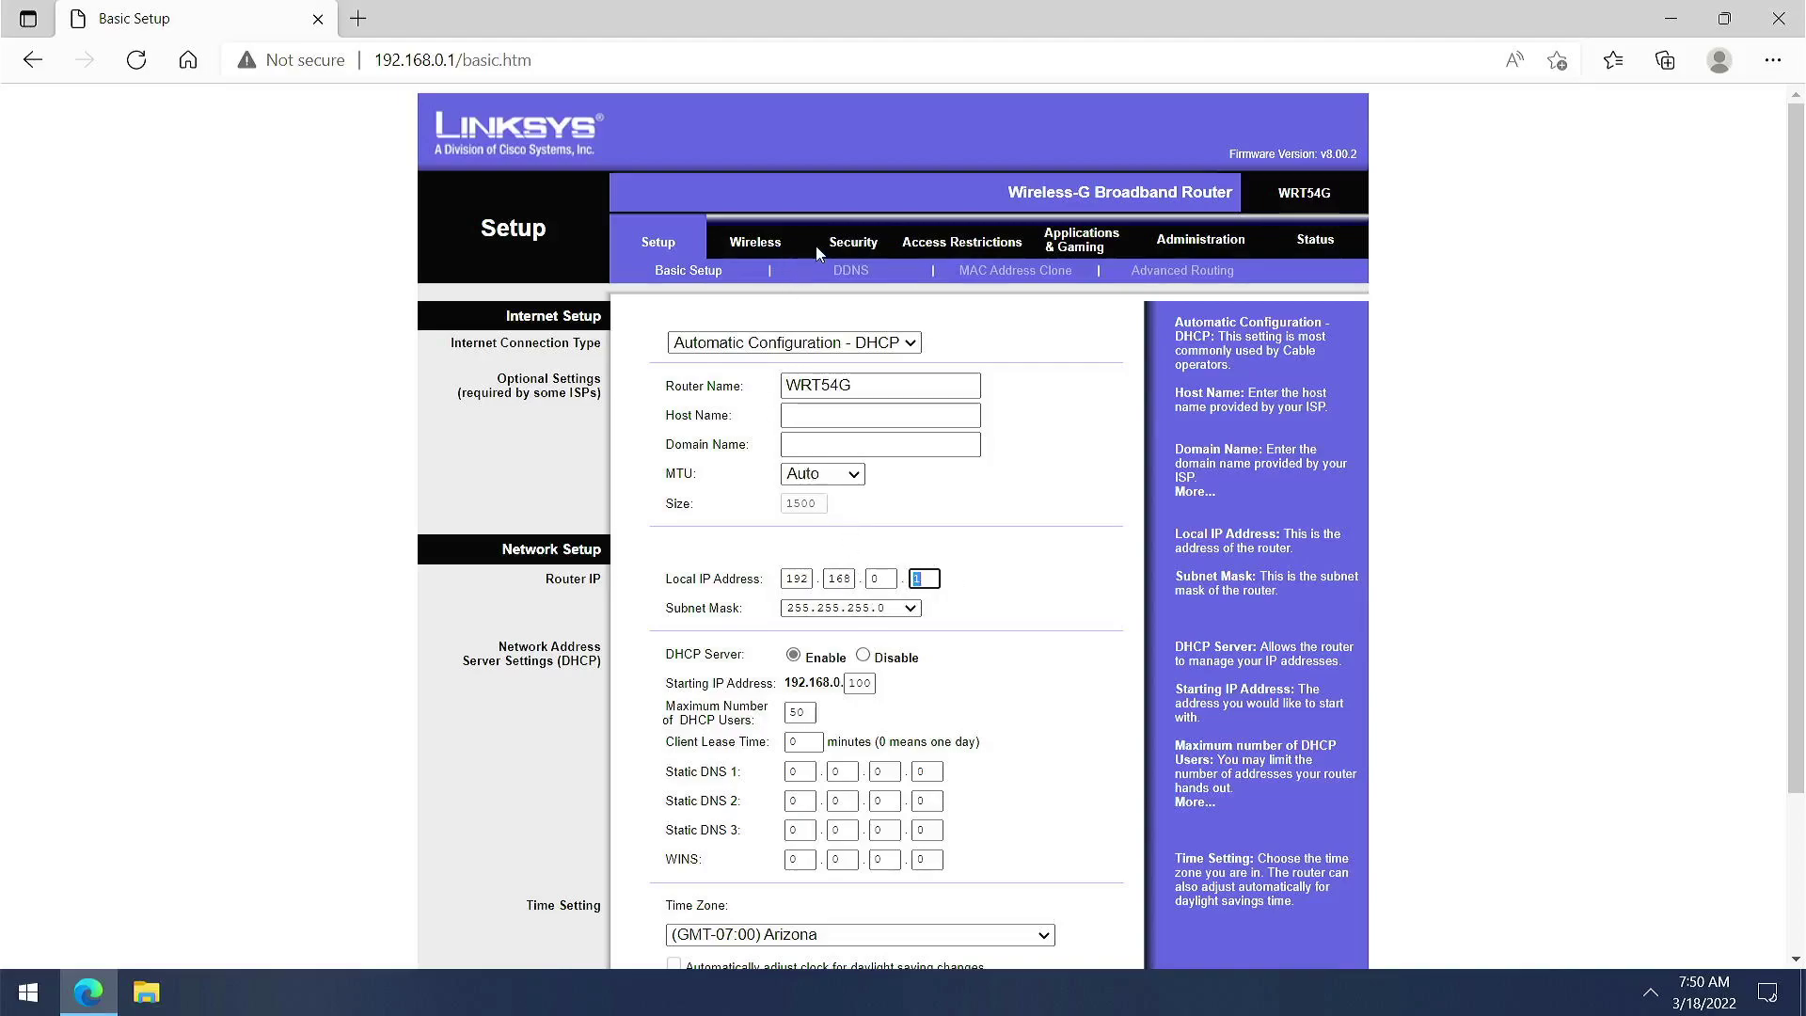
# Replace the network name (SSID) on Basic Wireless Settings with 'acc'
pyautogui.click(762, 242)
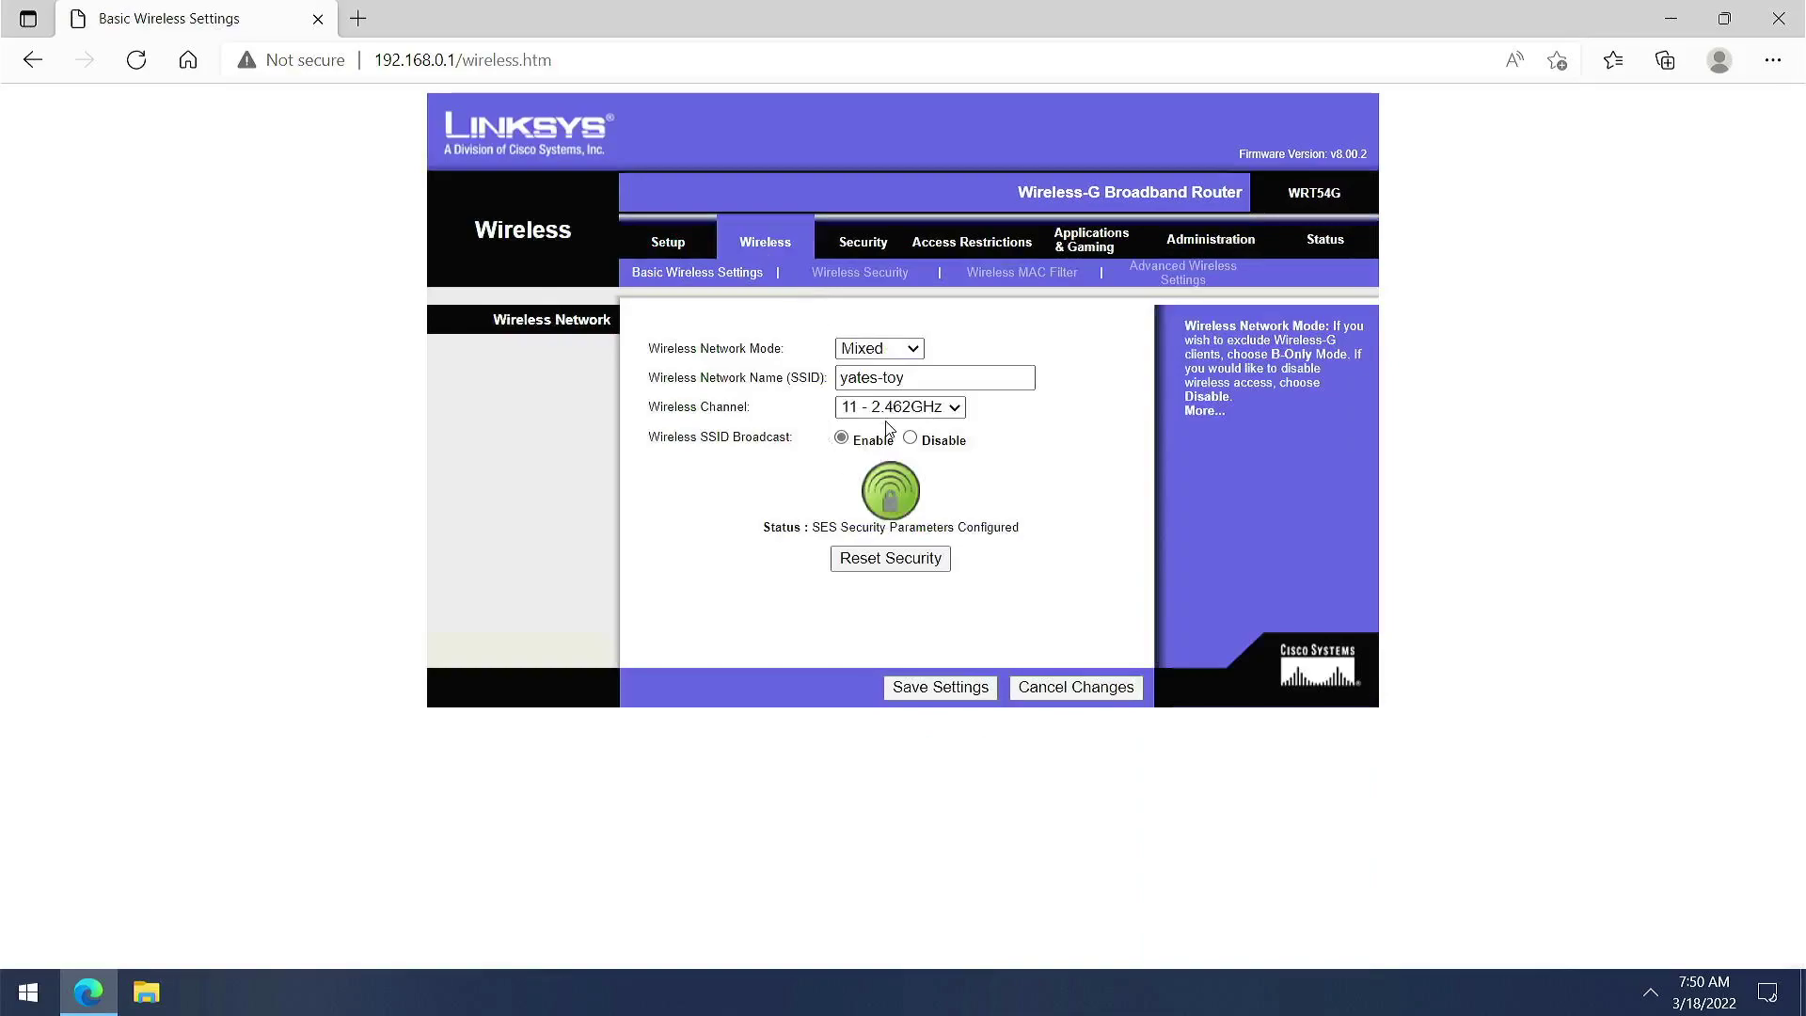
pyautogui.moveTo(908, 378); pyautogui.dragTo(830, 378)
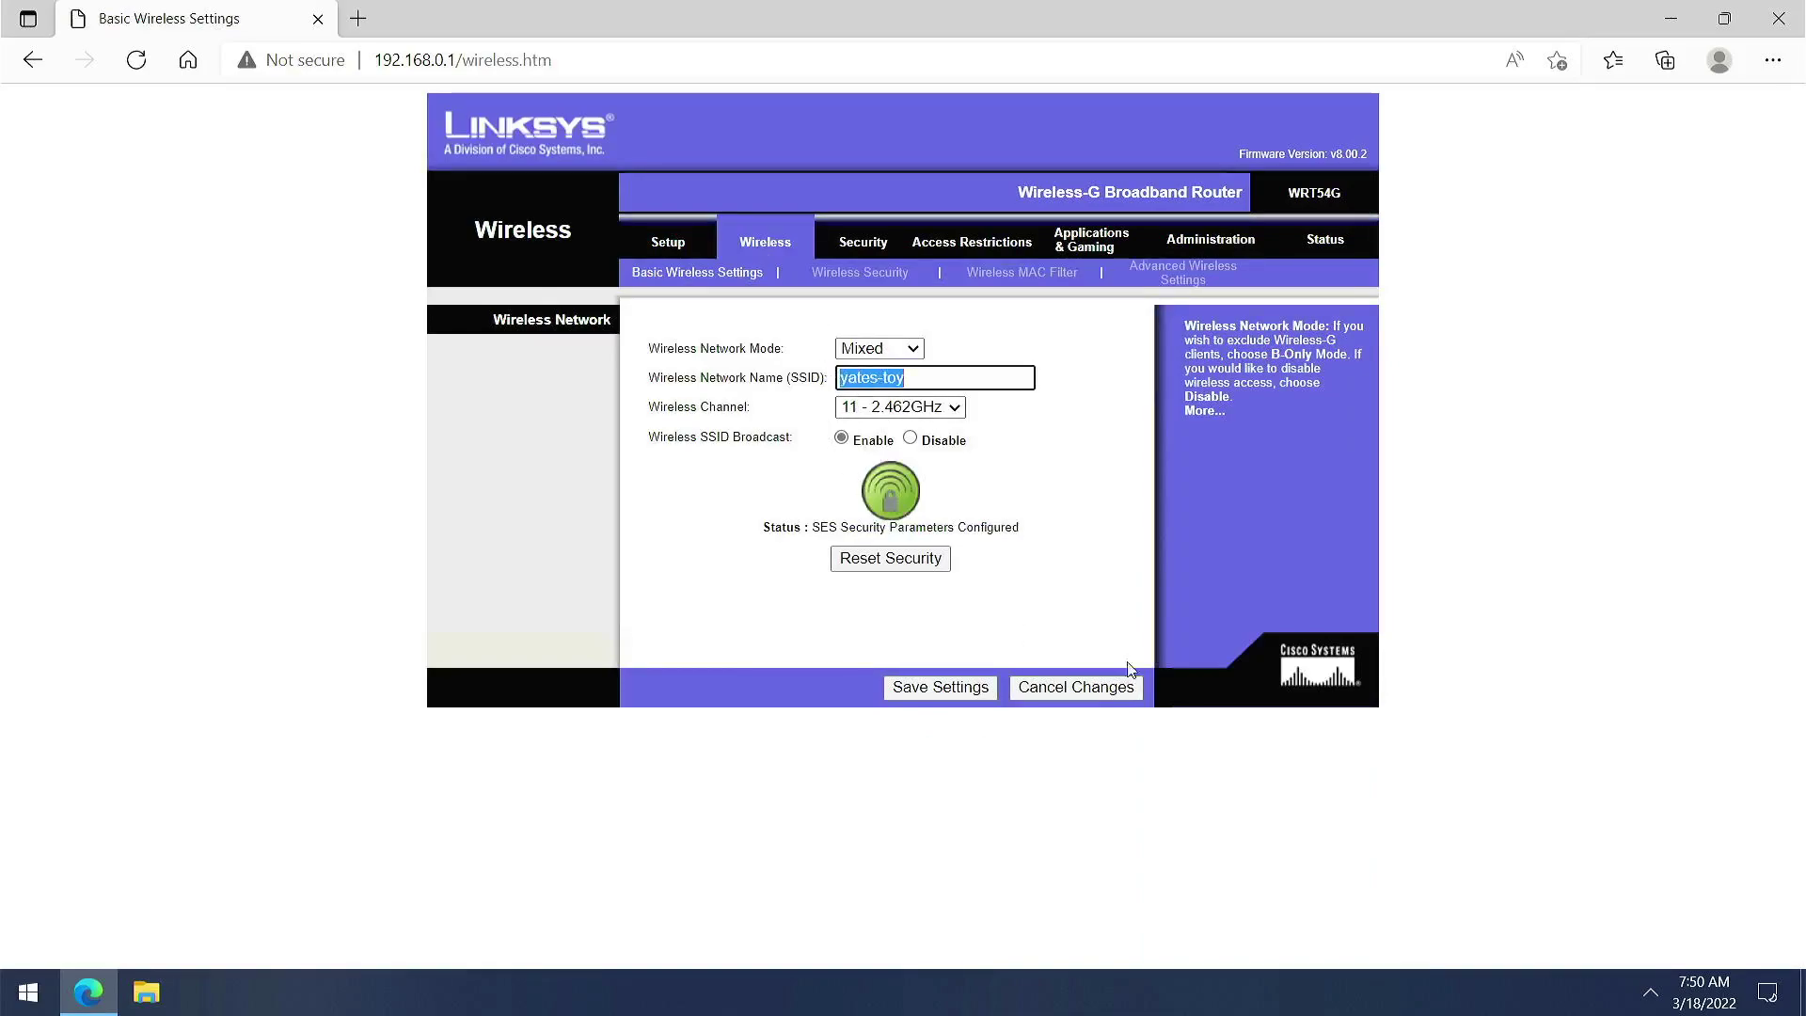
pyautogui.write('acou')
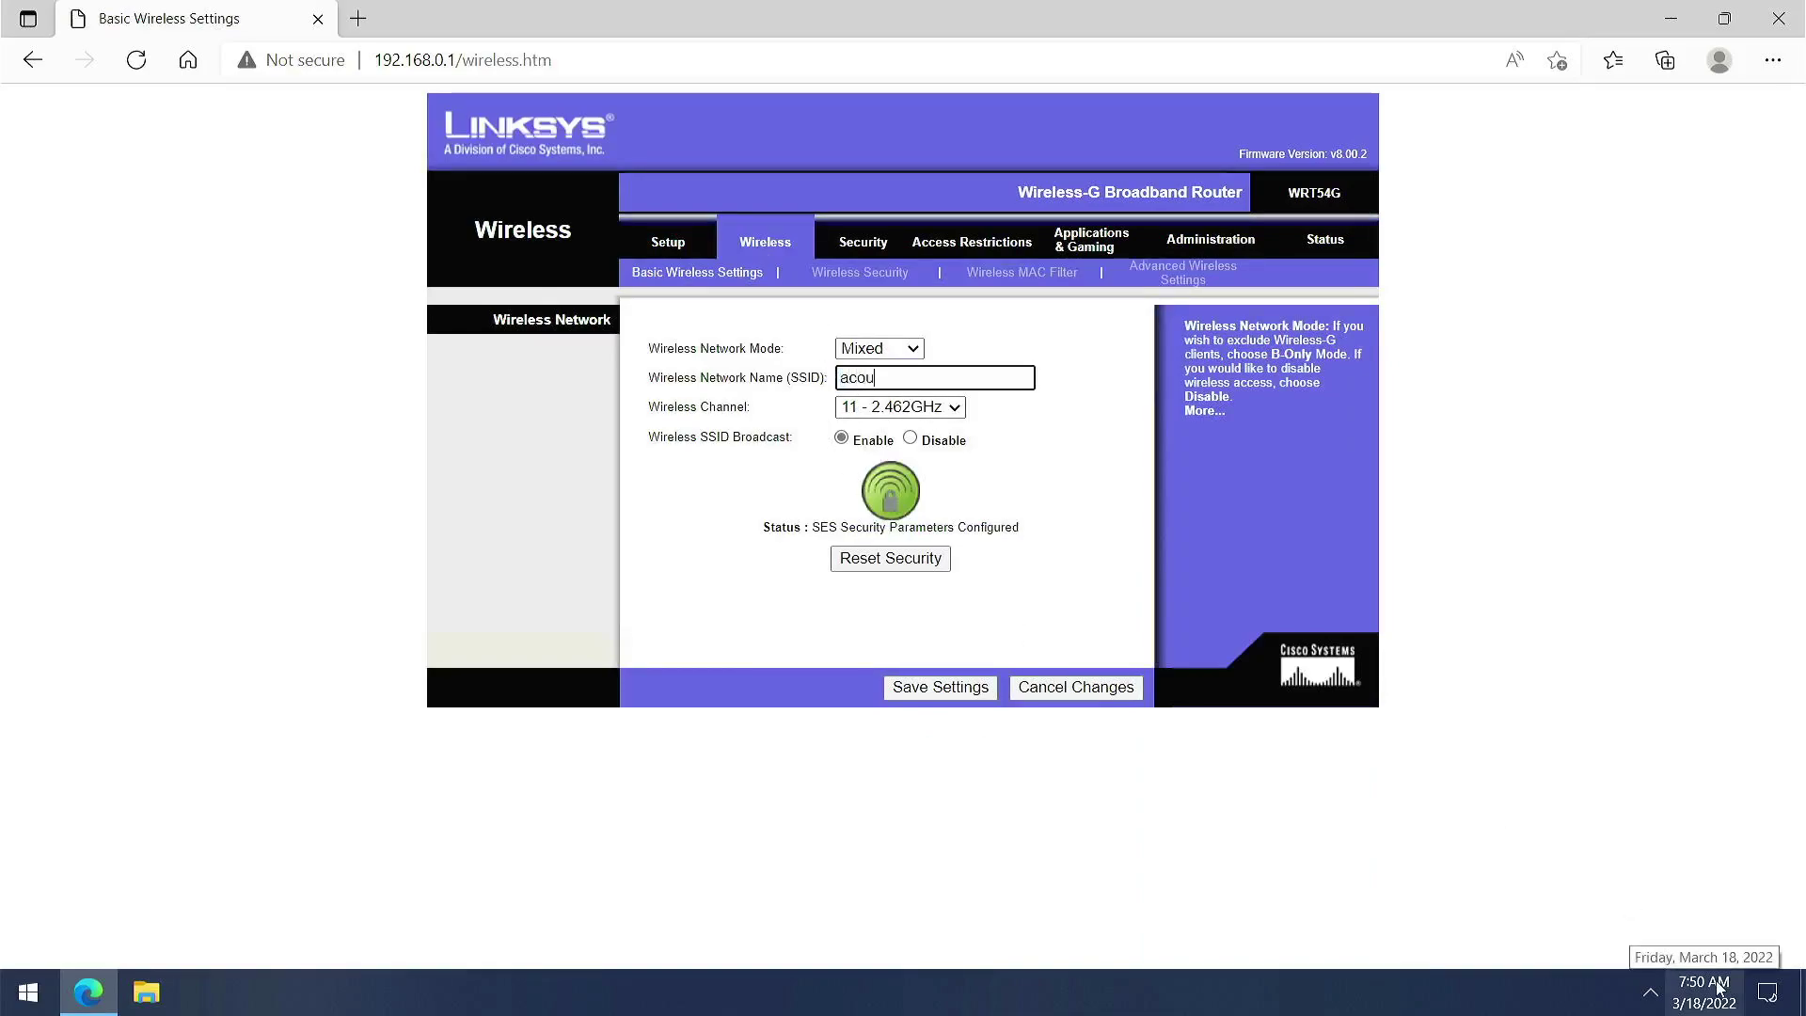
pyautogui.write('ning')
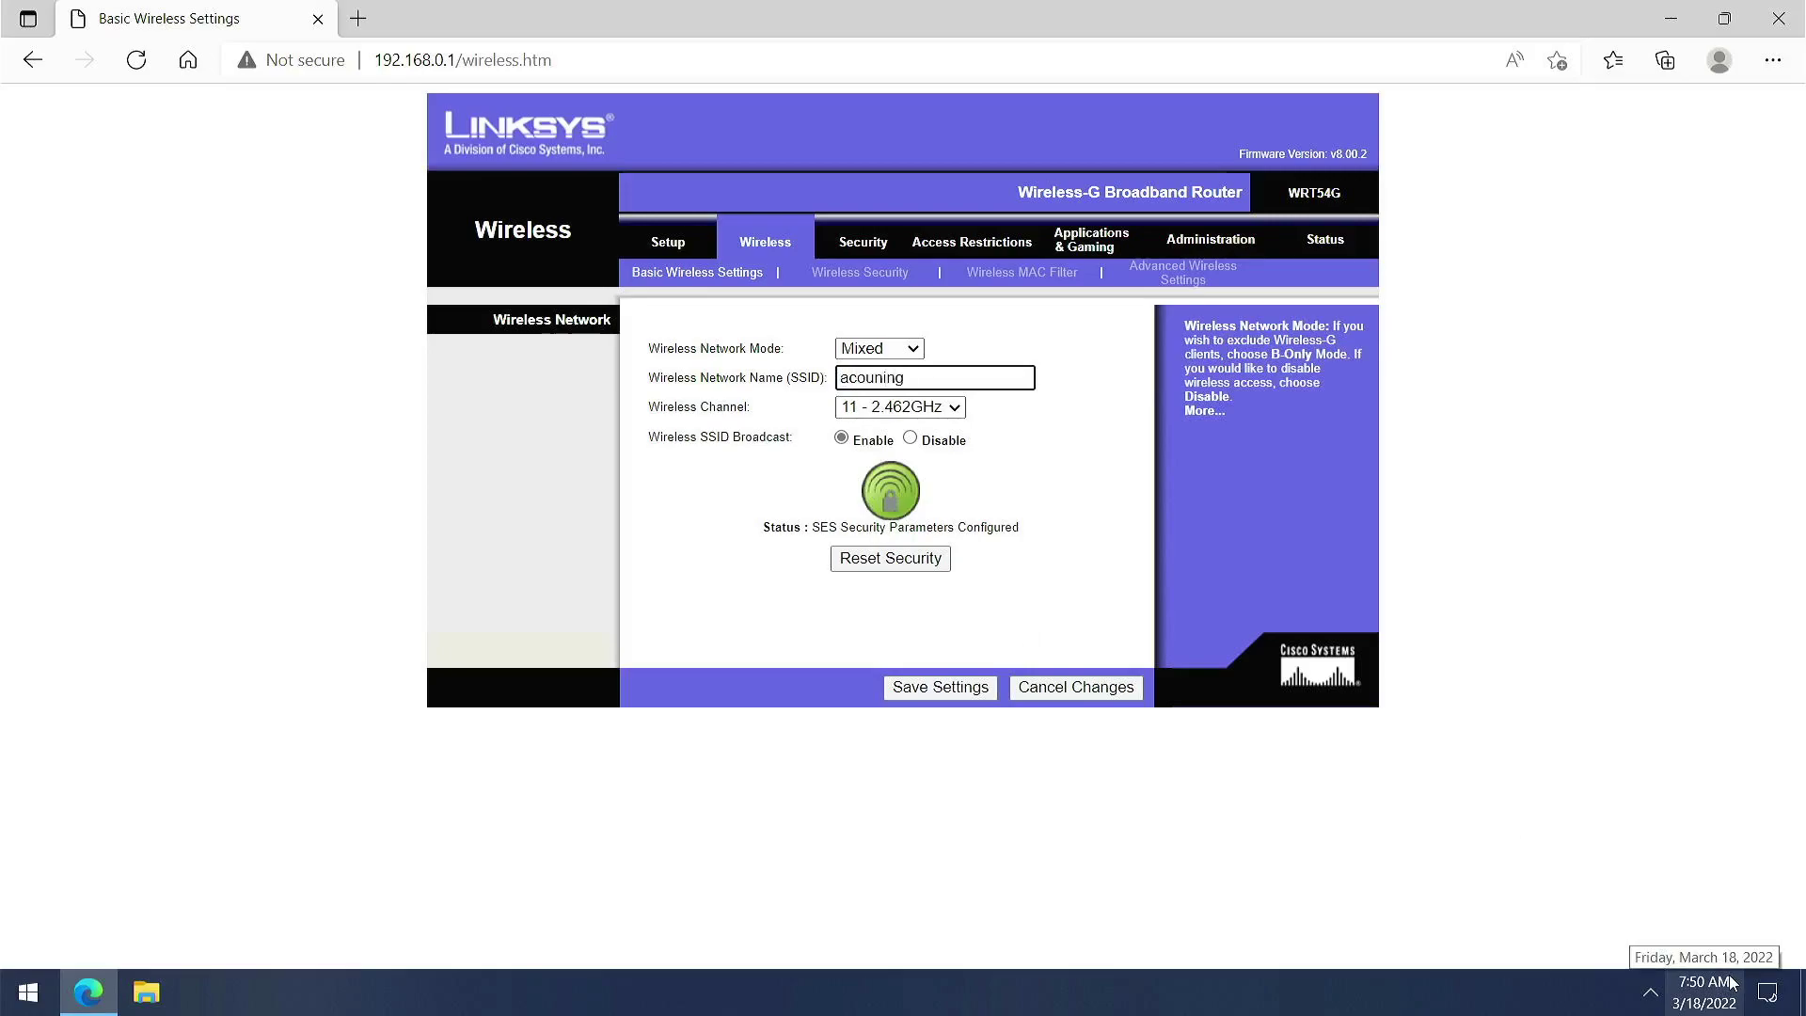
pyautogui.press('BackSpace')
pyautogui.press('BackSpace')
pyautogui.press('BackSpace')
pyautogui.press('BackSpace')
pyautogui.press('BackSpace')
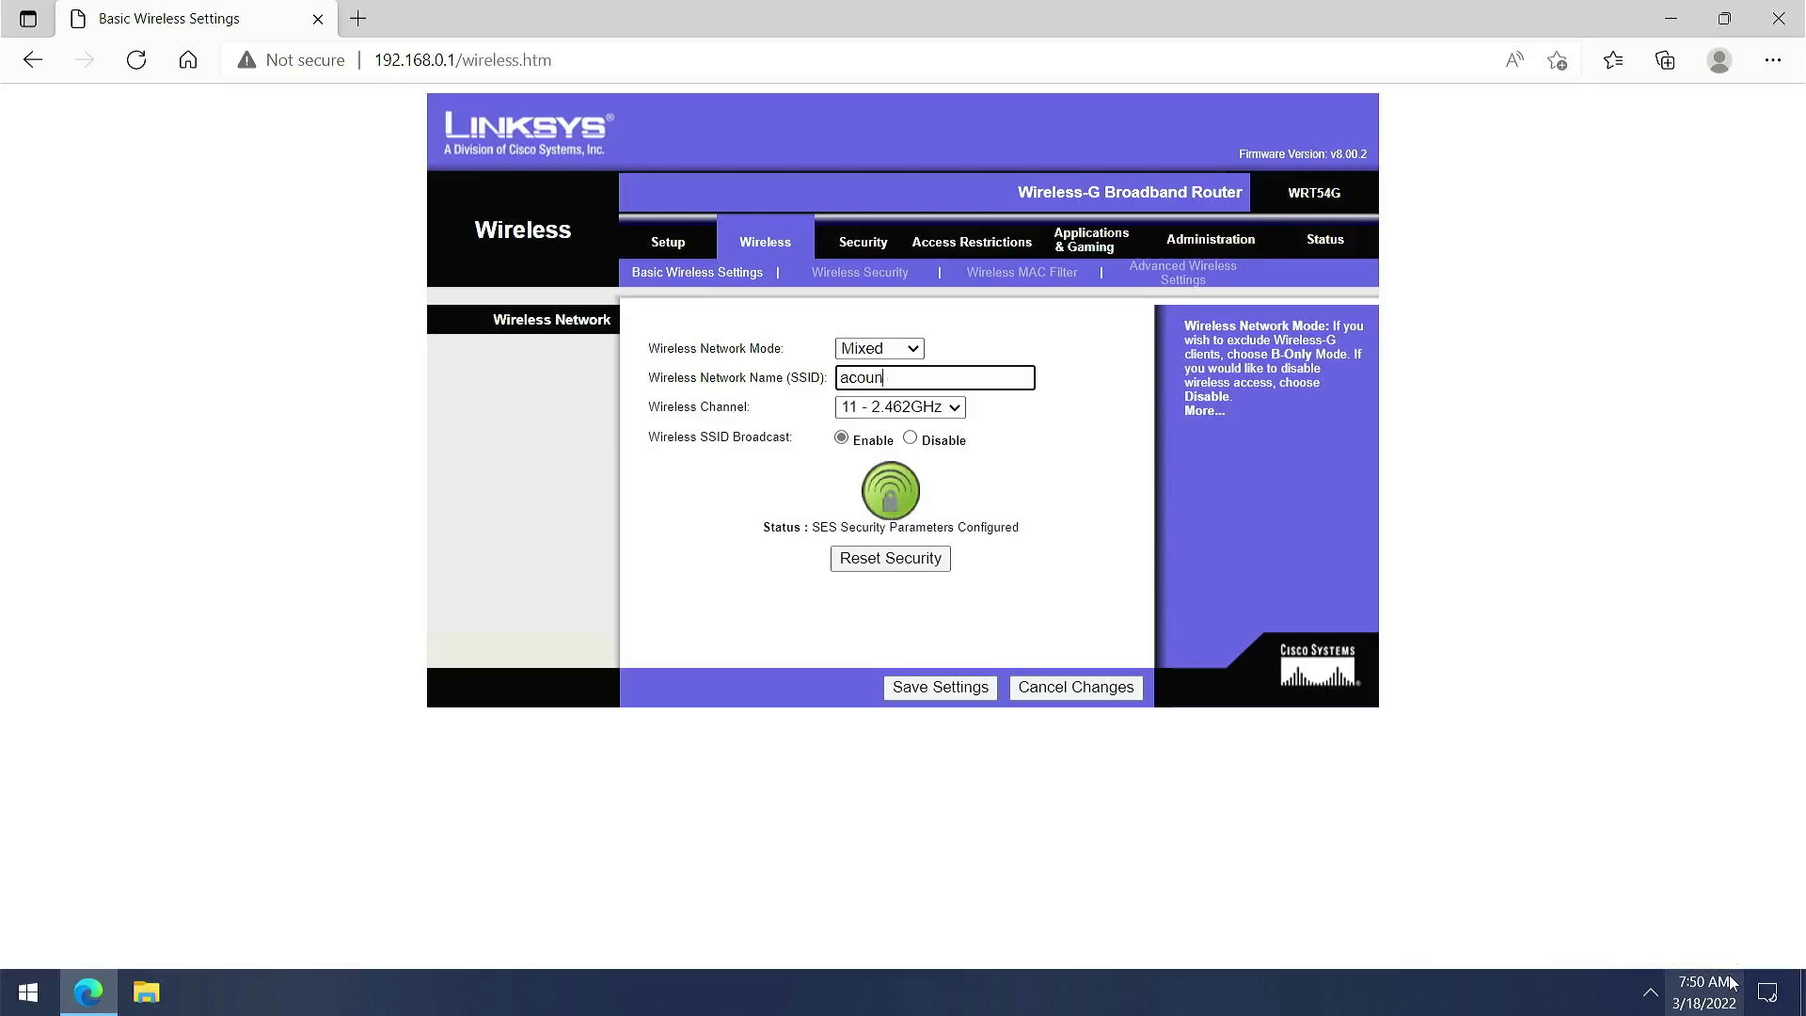
pyautogui.press('BackSpace')
pyautogui.write('cc')
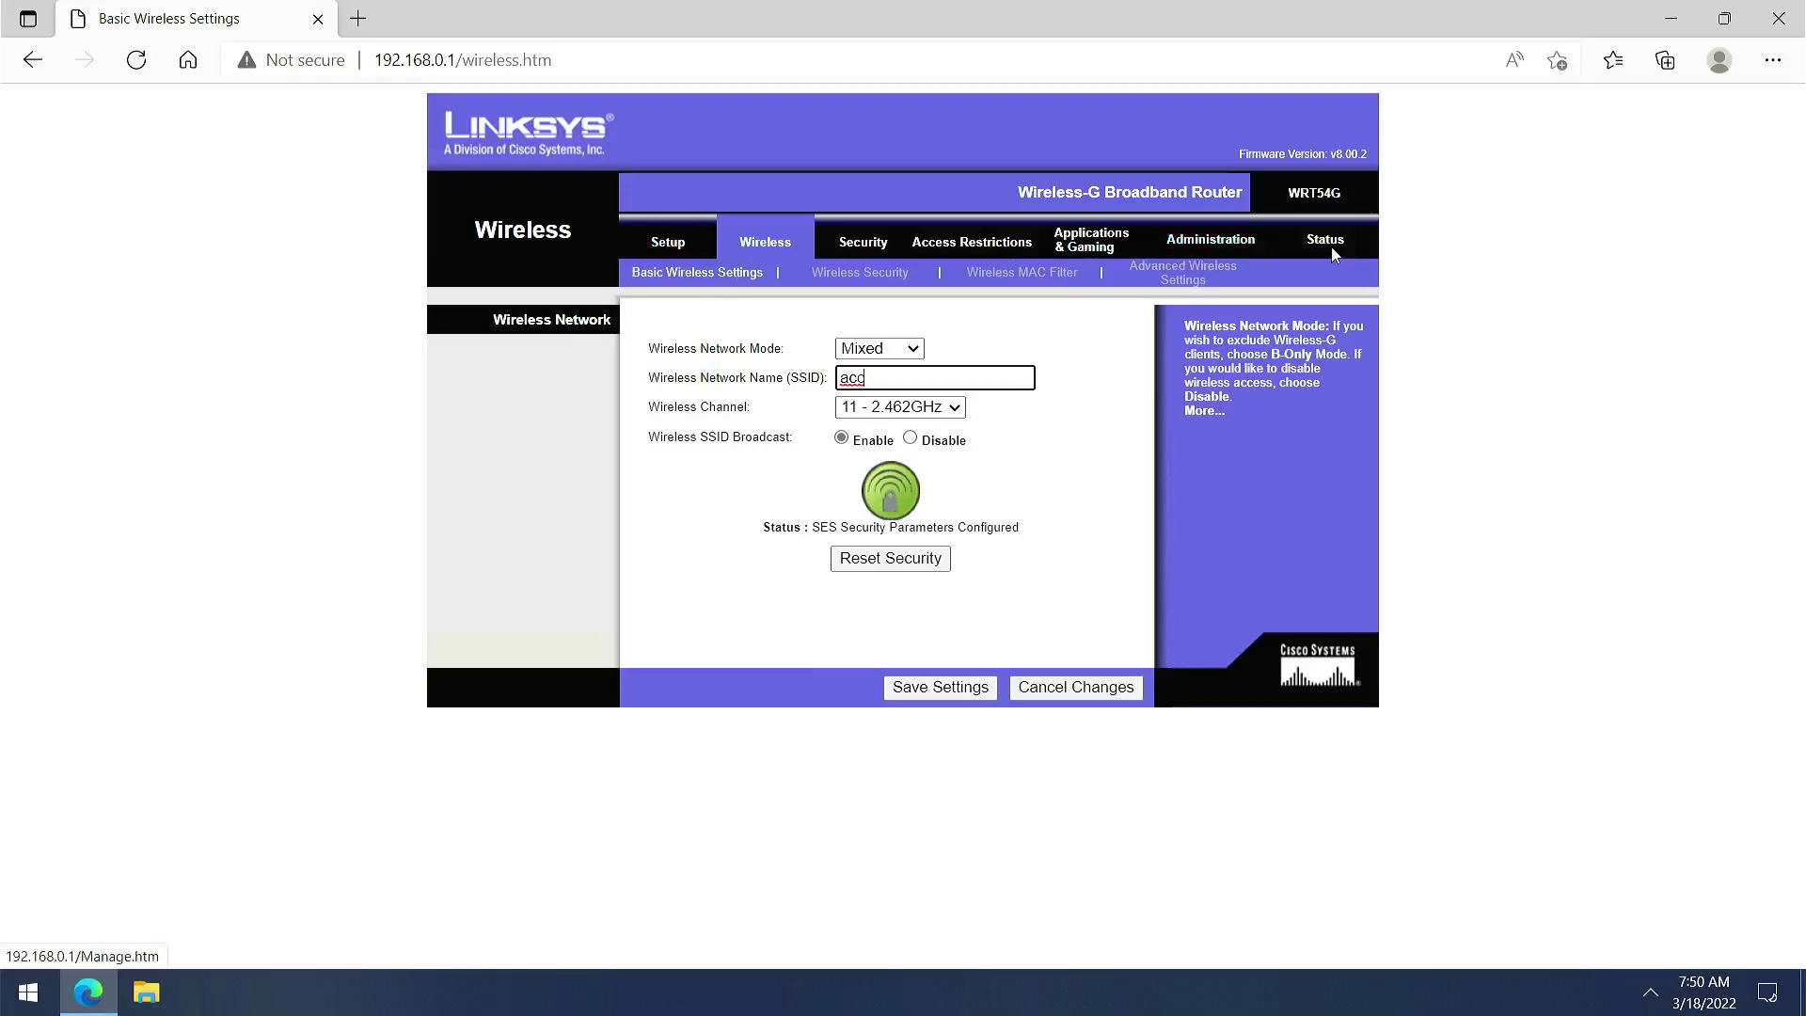
# Check Local Network status and the DHCP Clients Table, highlighting the connected client's host name
pyautogui.click(1288, 237)
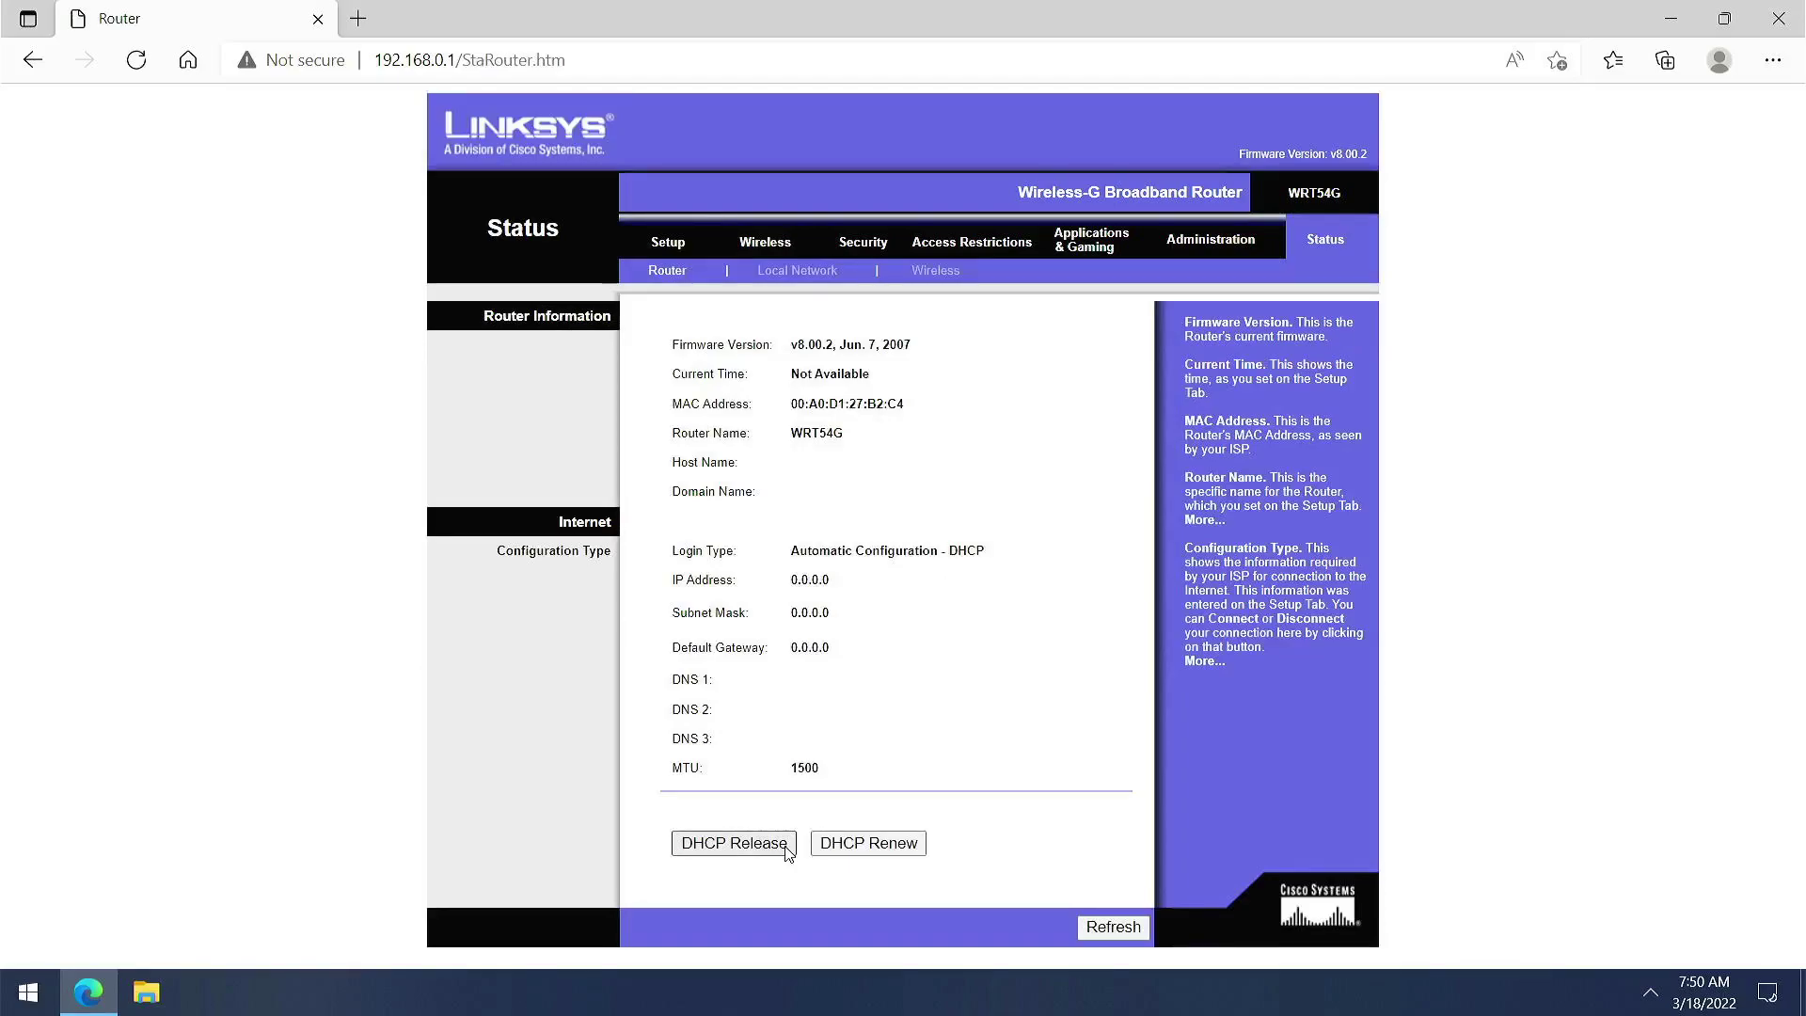
pyautogui.click(797, 270)
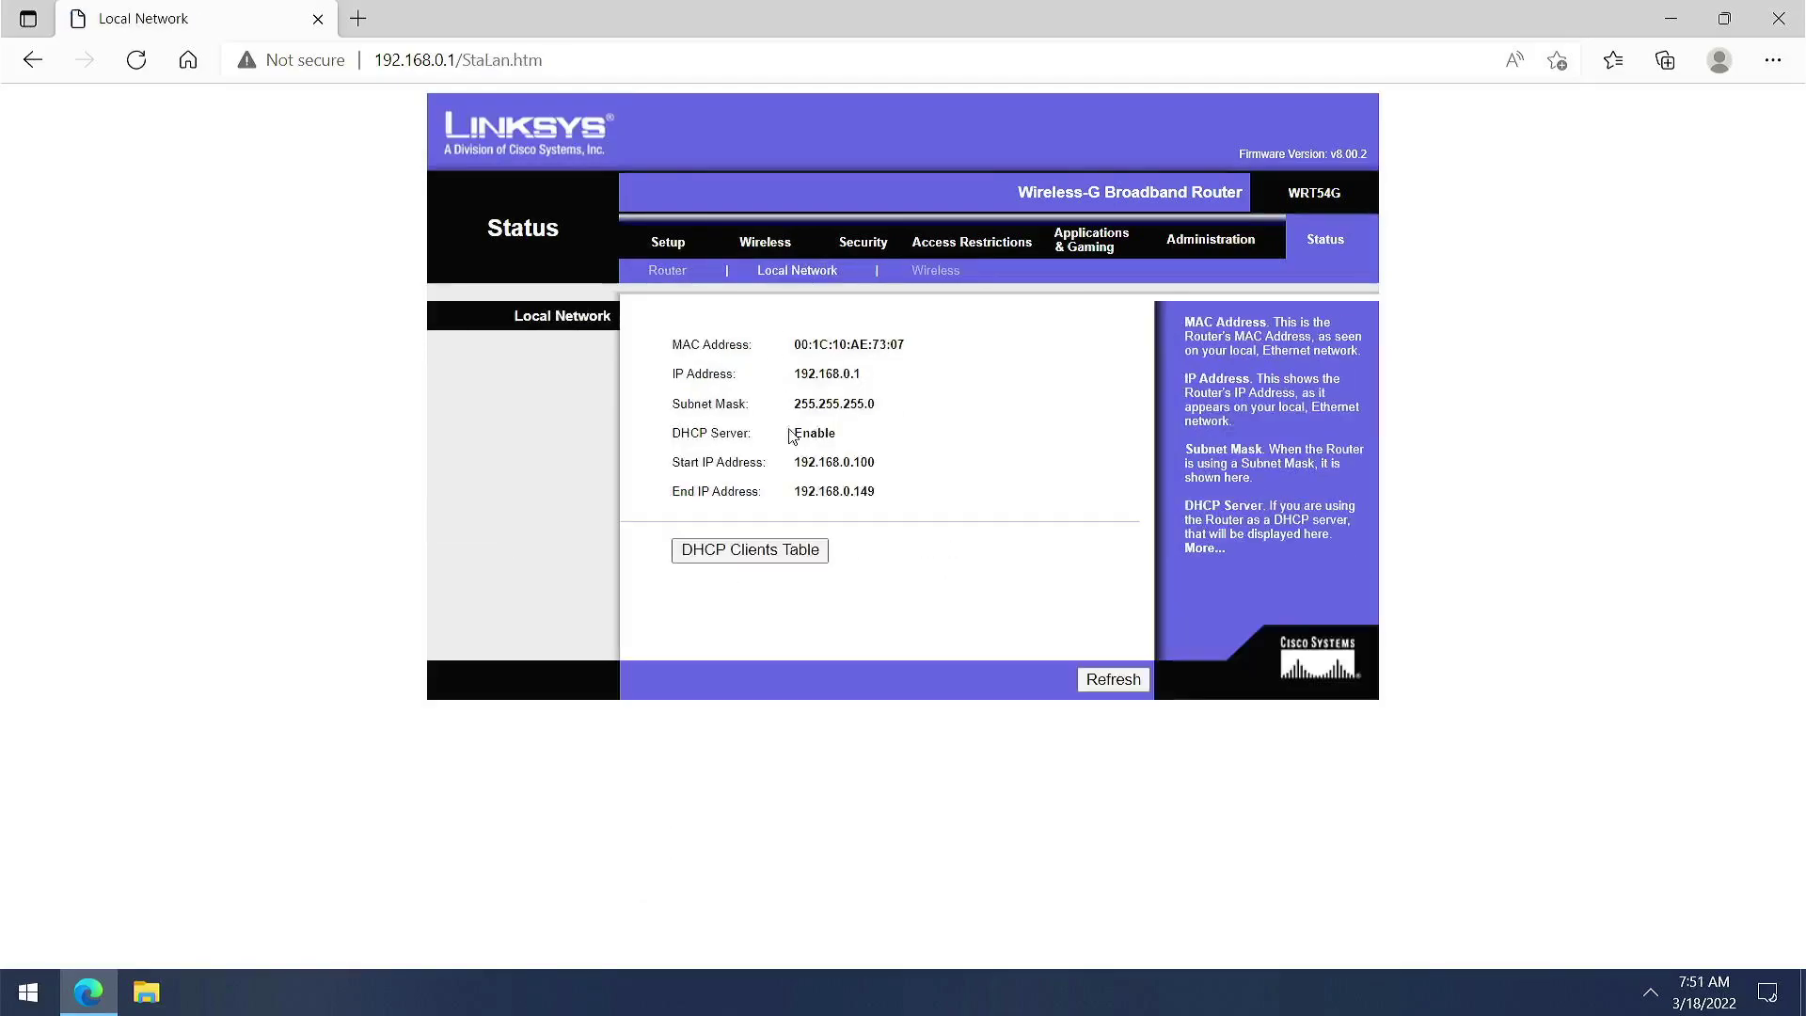
pyautogui.click(767, 550)
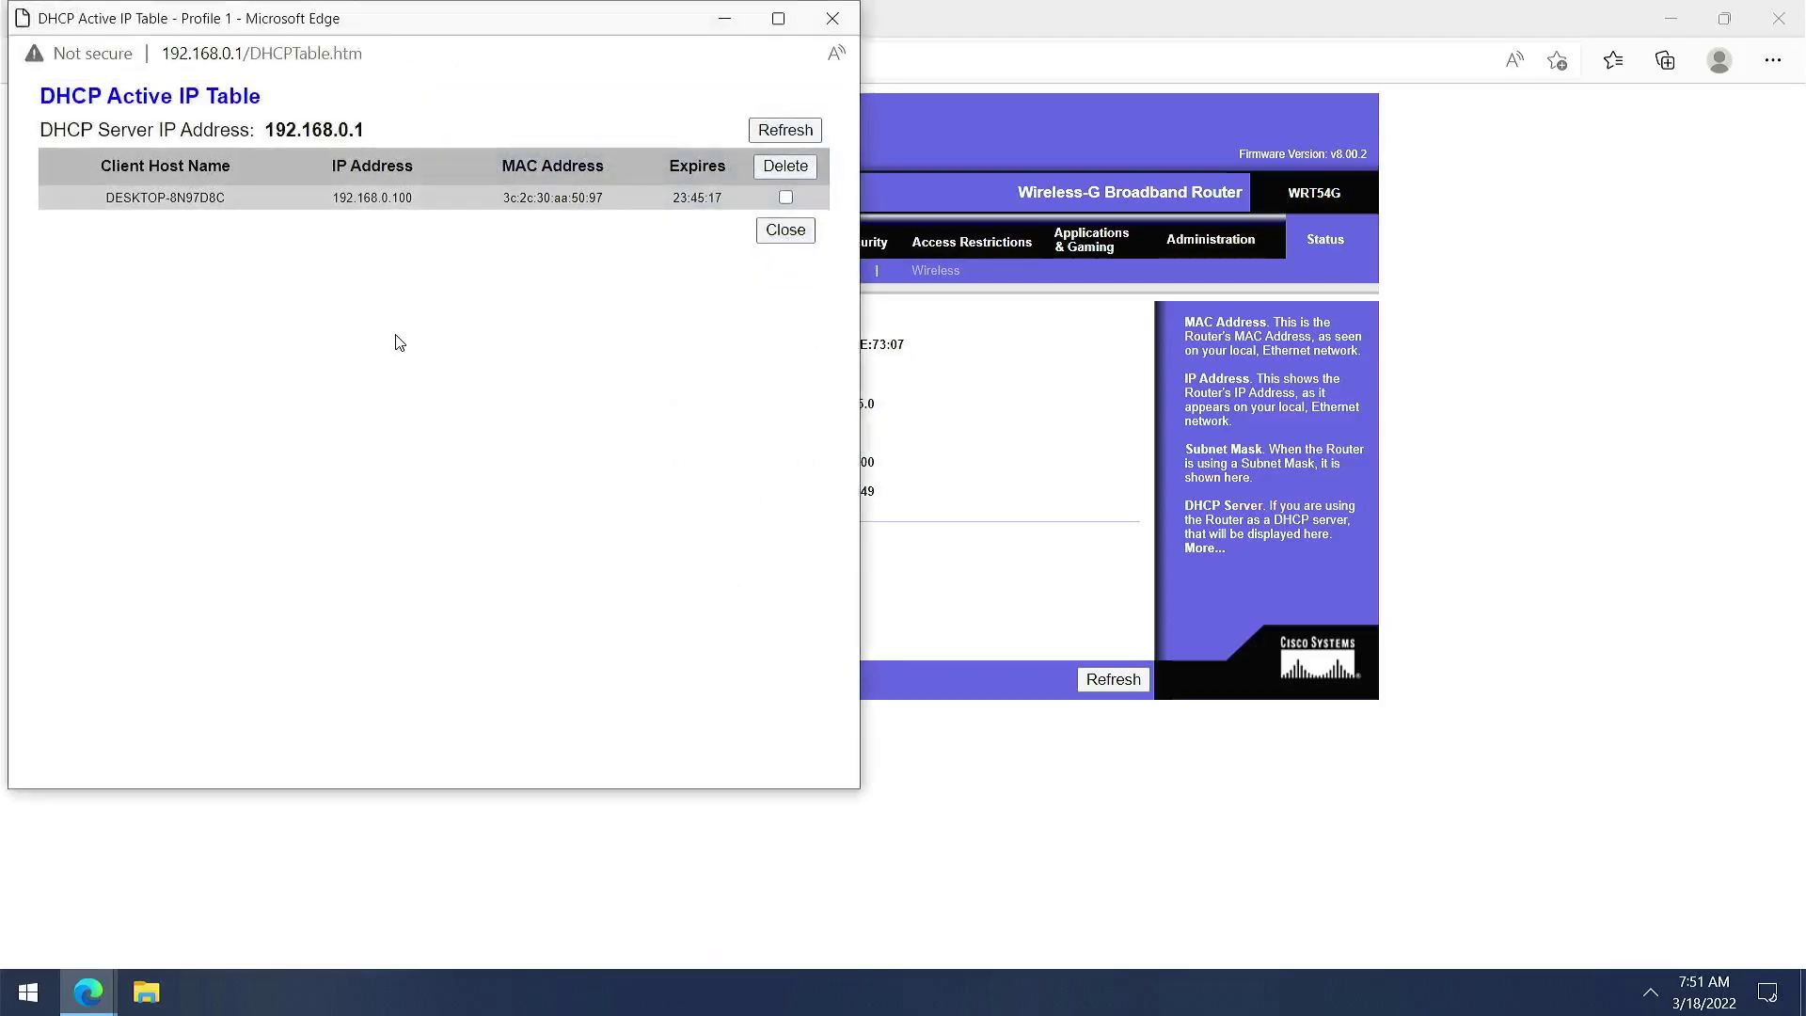
pyautogui.moveTo(220, 198); pyautogui.dragTo(99, 167)
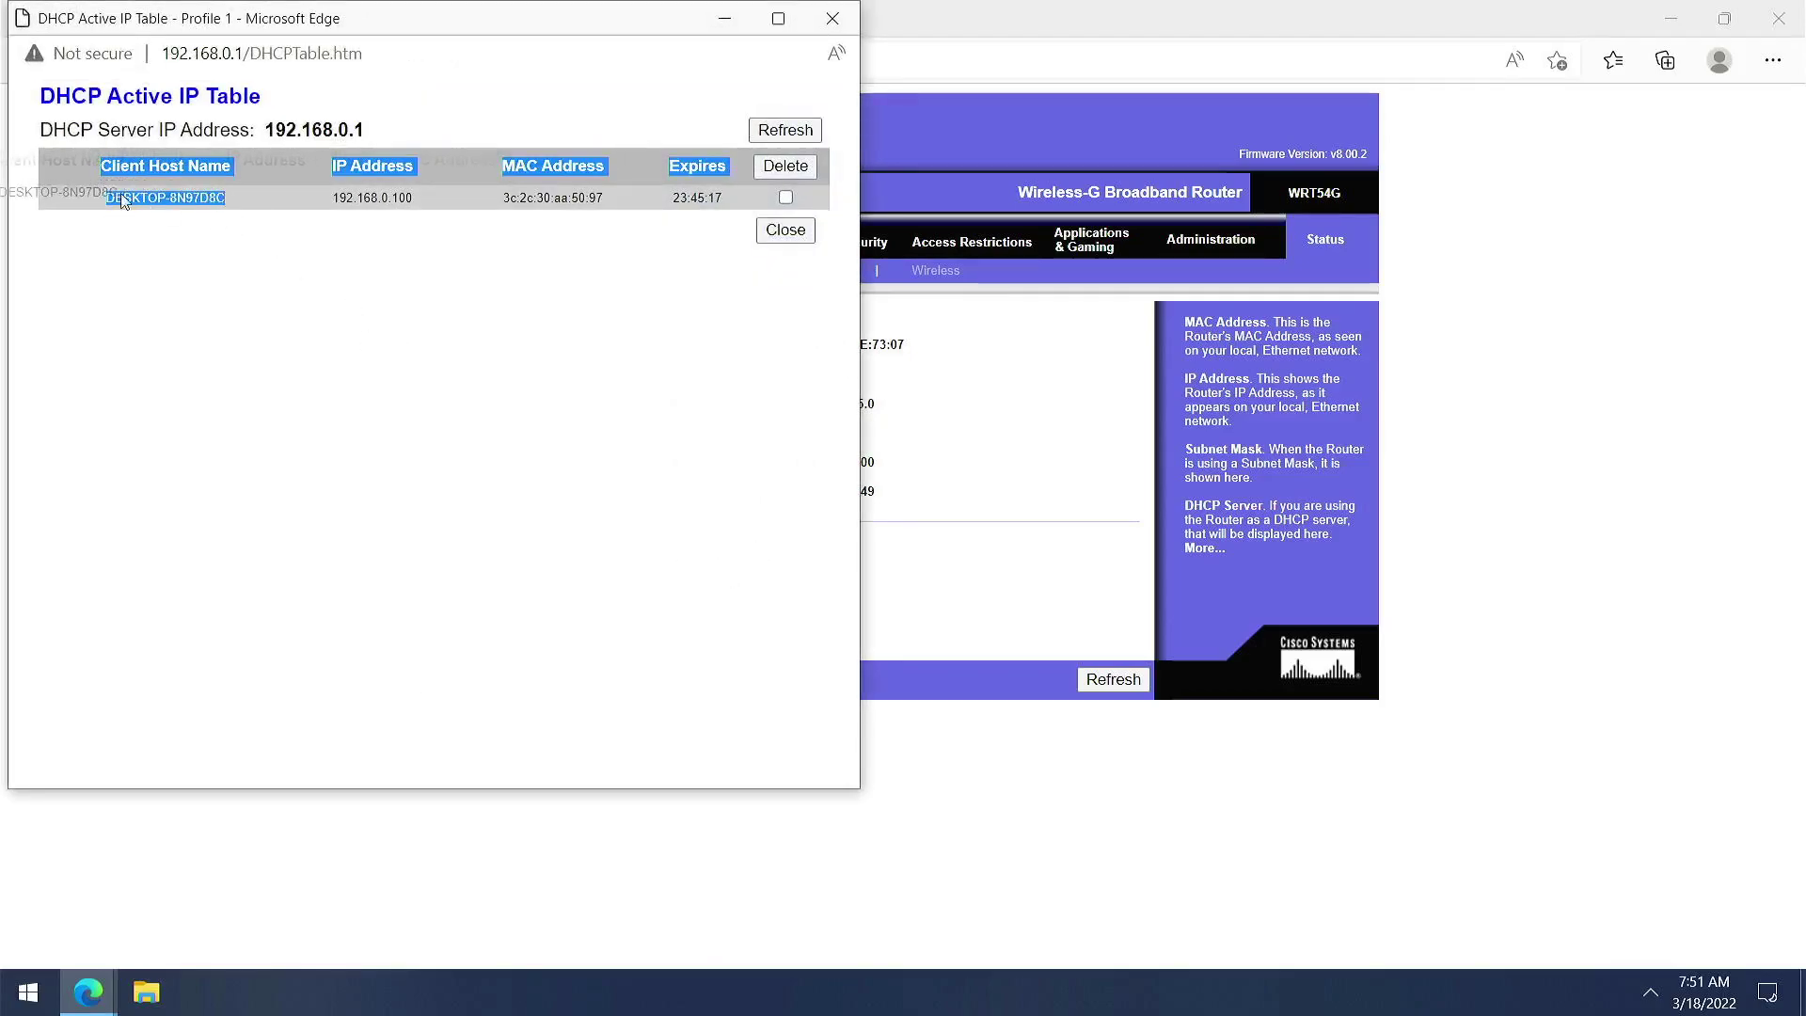
pyautogui.click(832, 18)
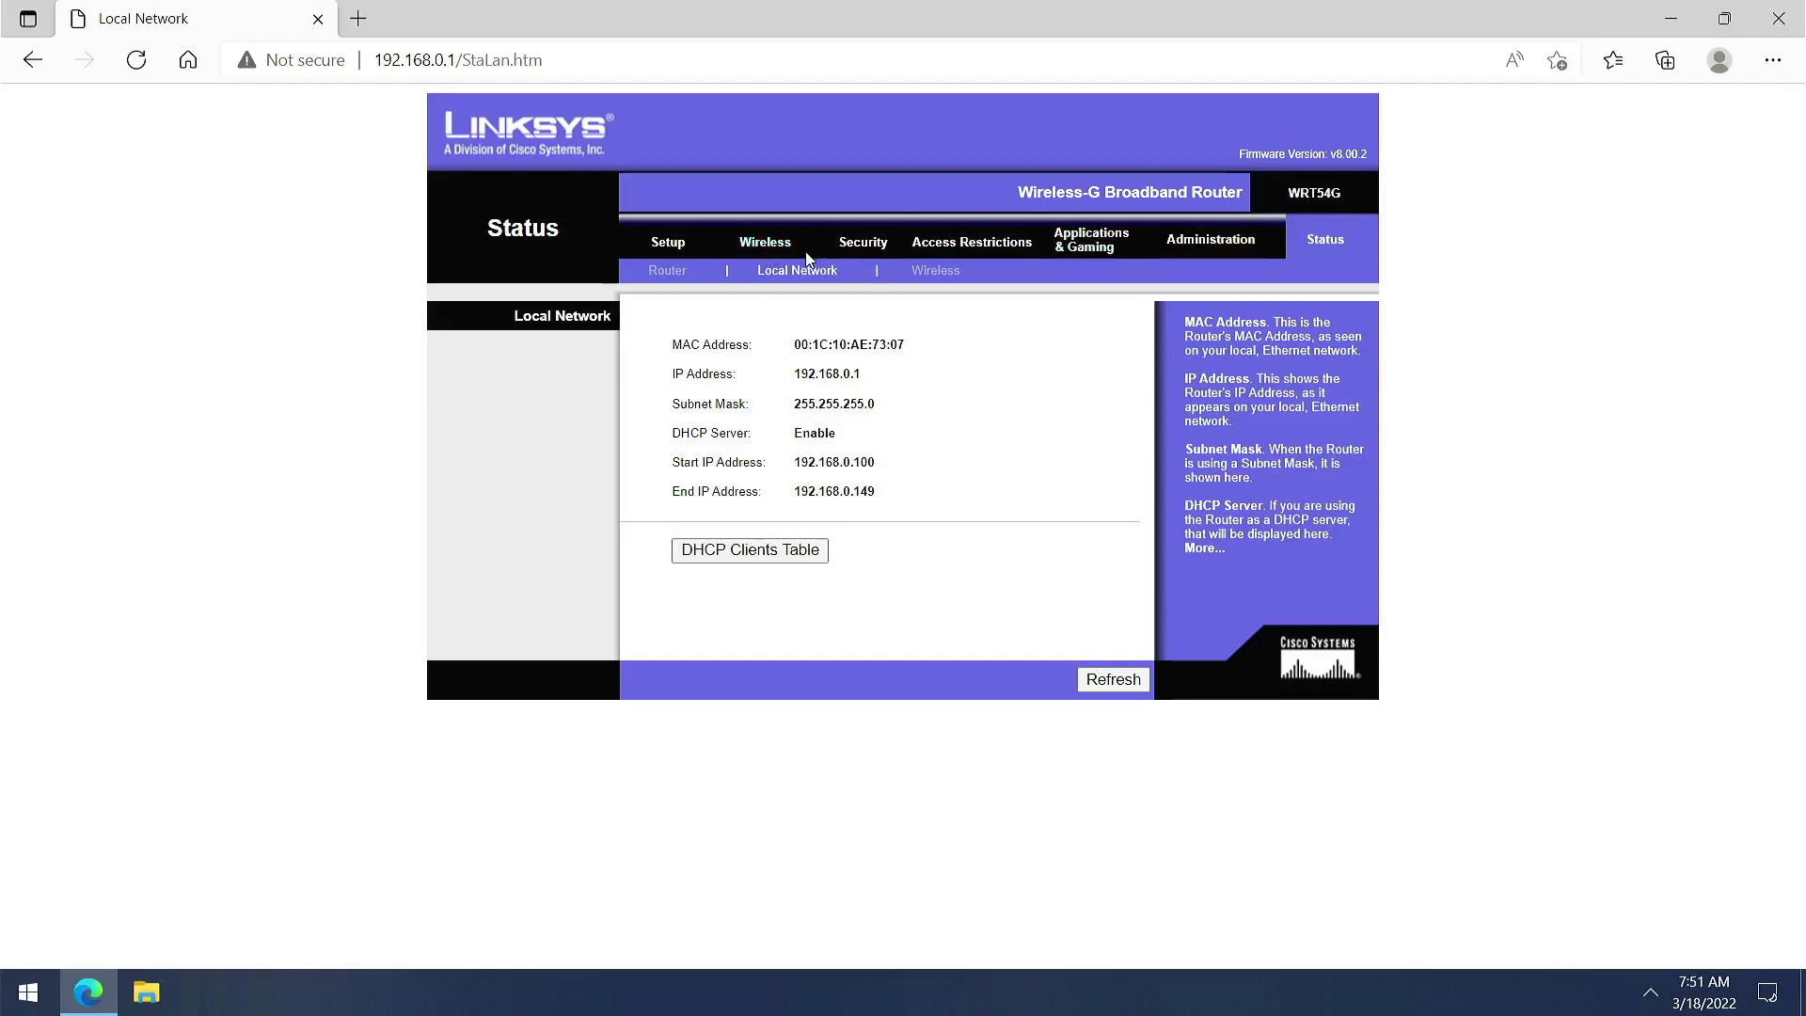
# Revisit the Router and Local Network status pages, then view Wireless status
pyautogui.click(687, 273)
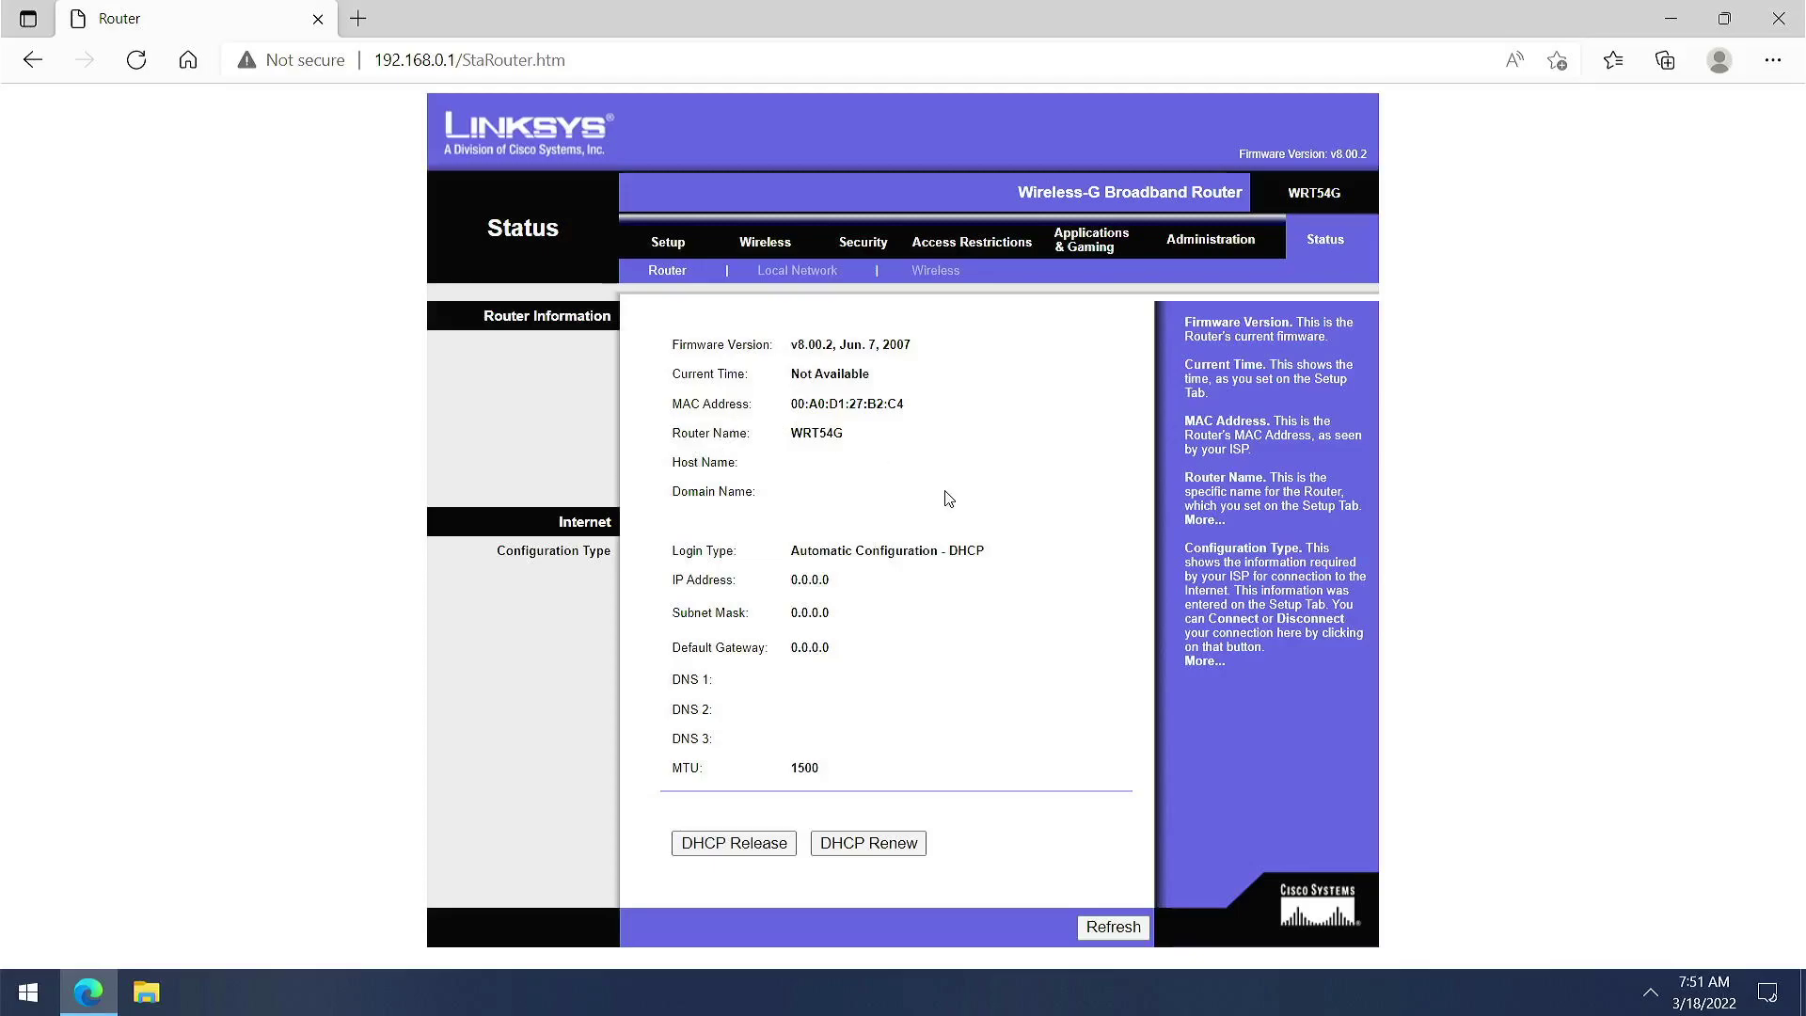
pyautogui.click(820, 282)
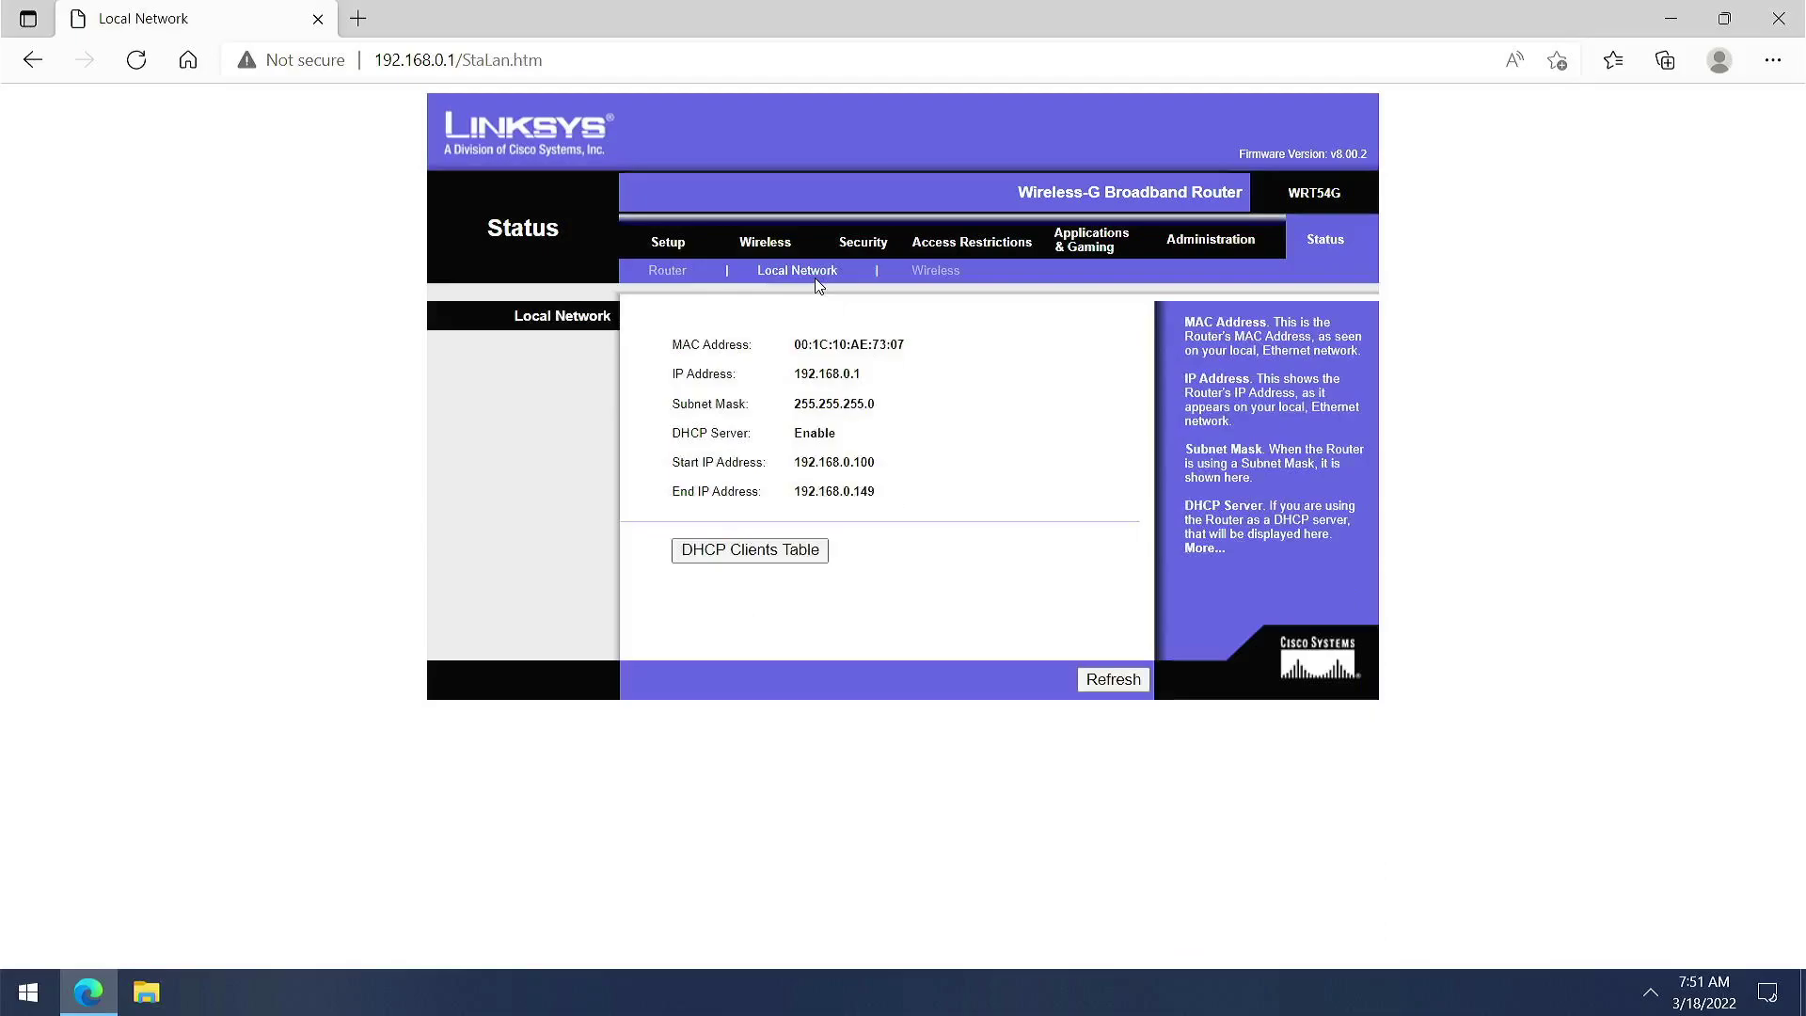
pyautogui.click(925, 279)
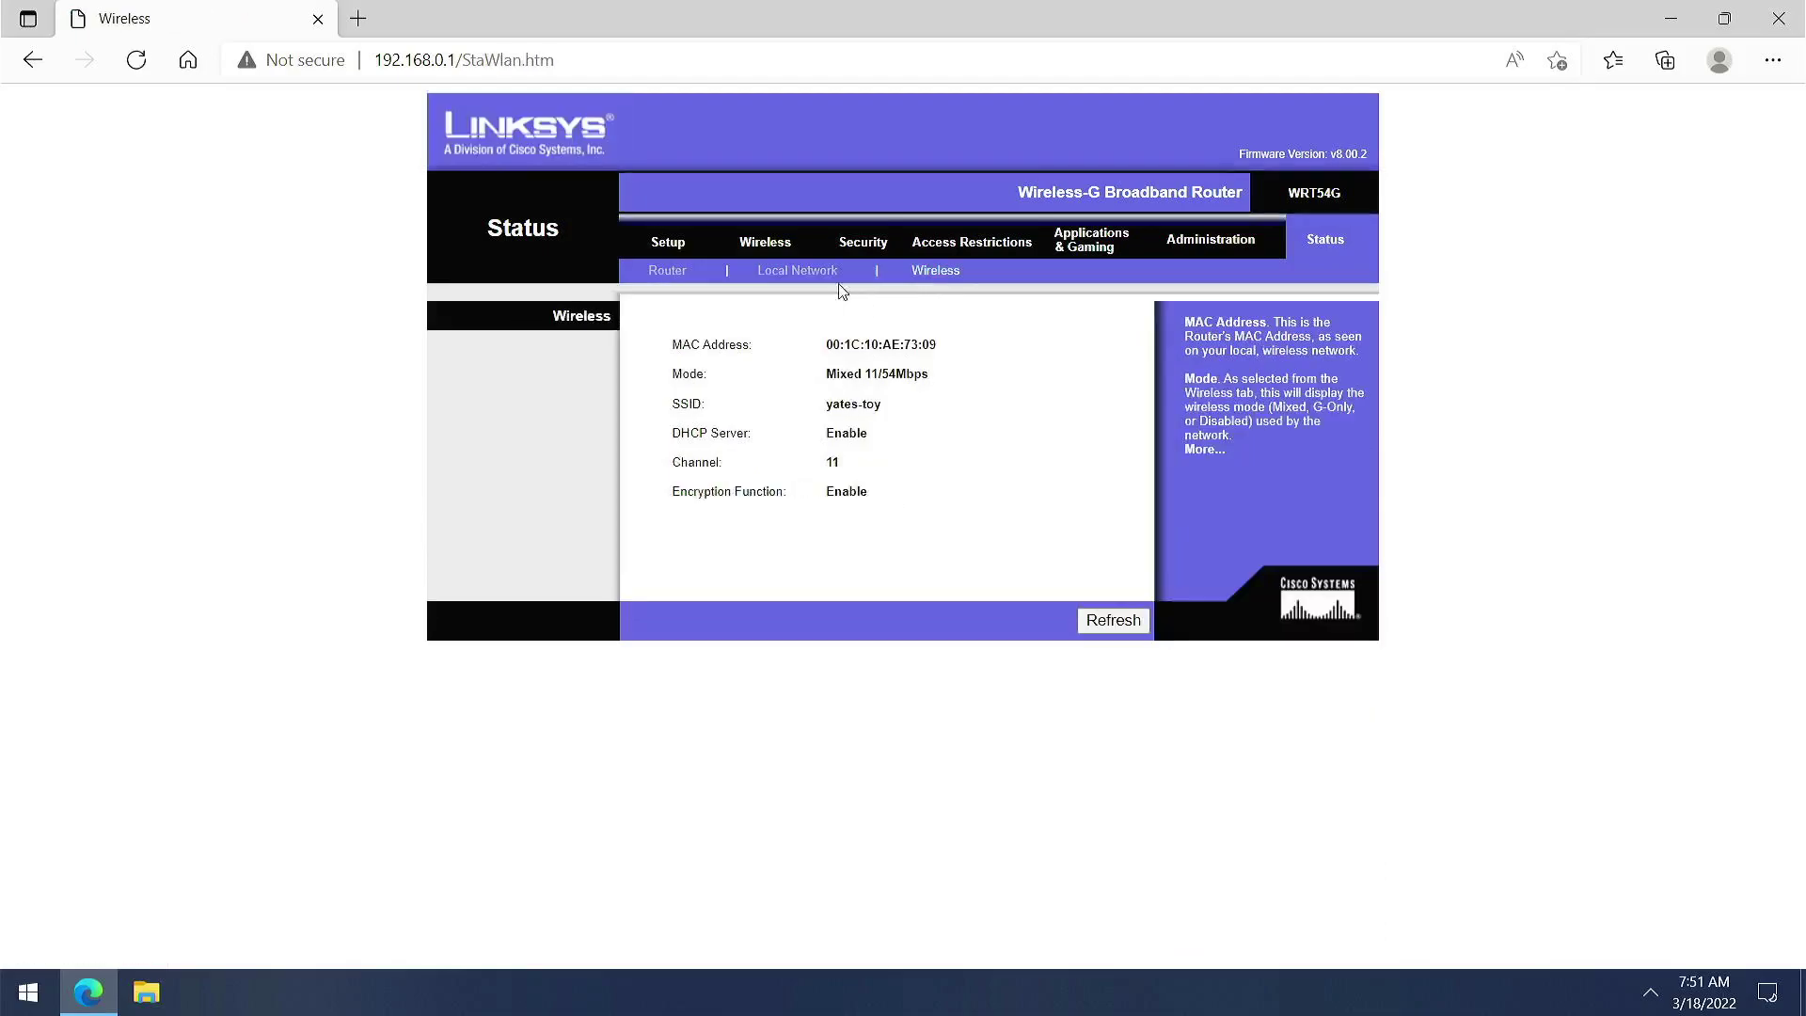
# Review Basic Setup, highlighting the Router Name WRT54G and scrolling through the settings
pyautogui.click(666, 247)
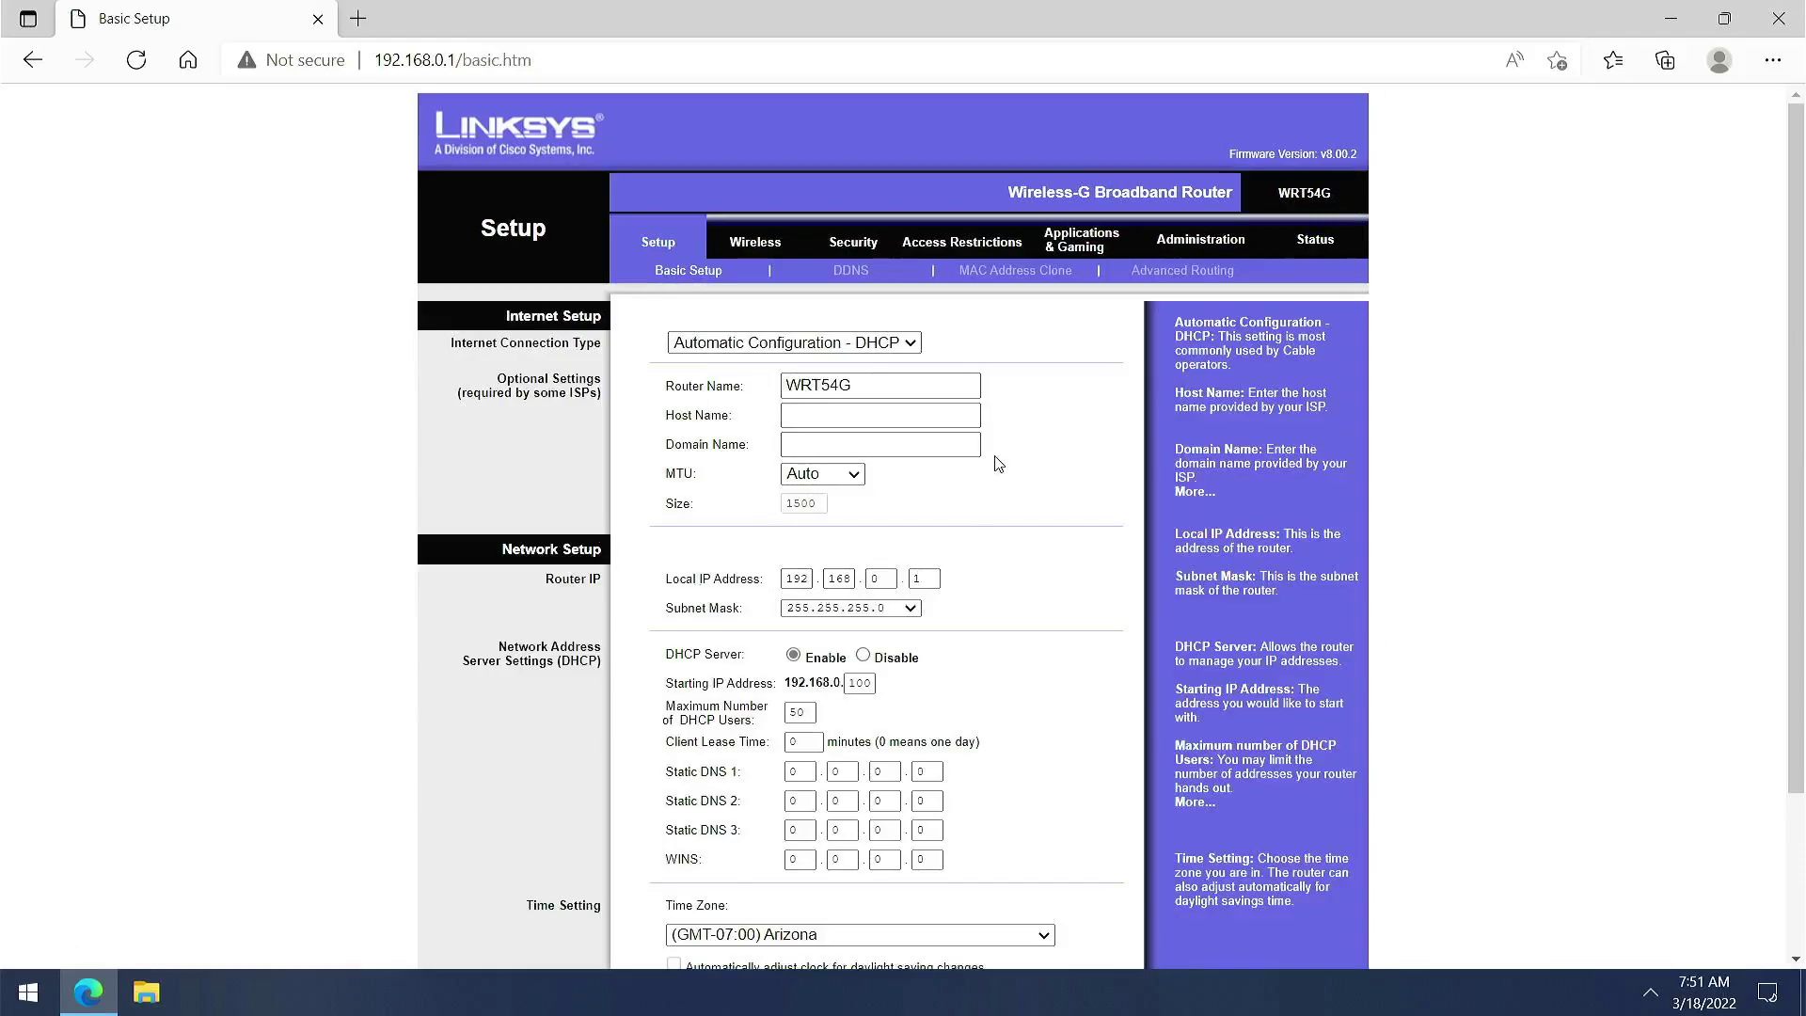
pyautogui.click(866, 385)
pyautogui.moveTo(859, 386); pyautogui.dragTo(760, 386)
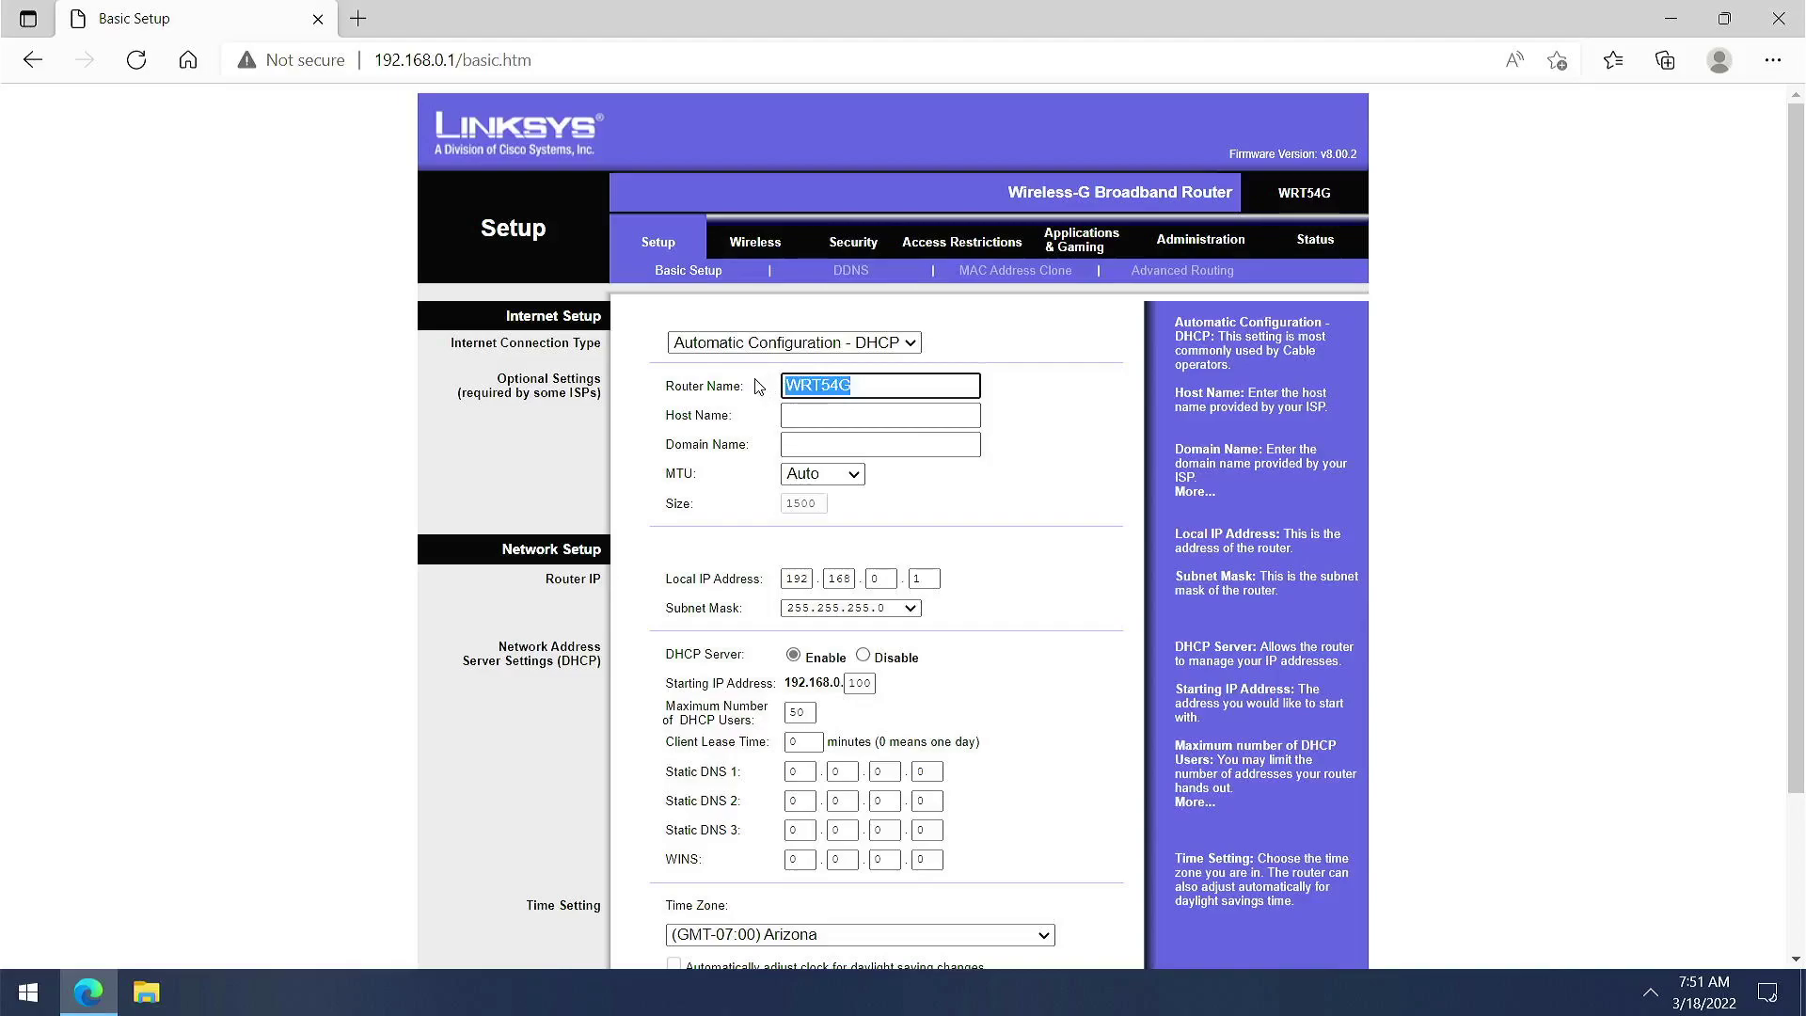
pyautogui.scroll(-2, 1012, 450)
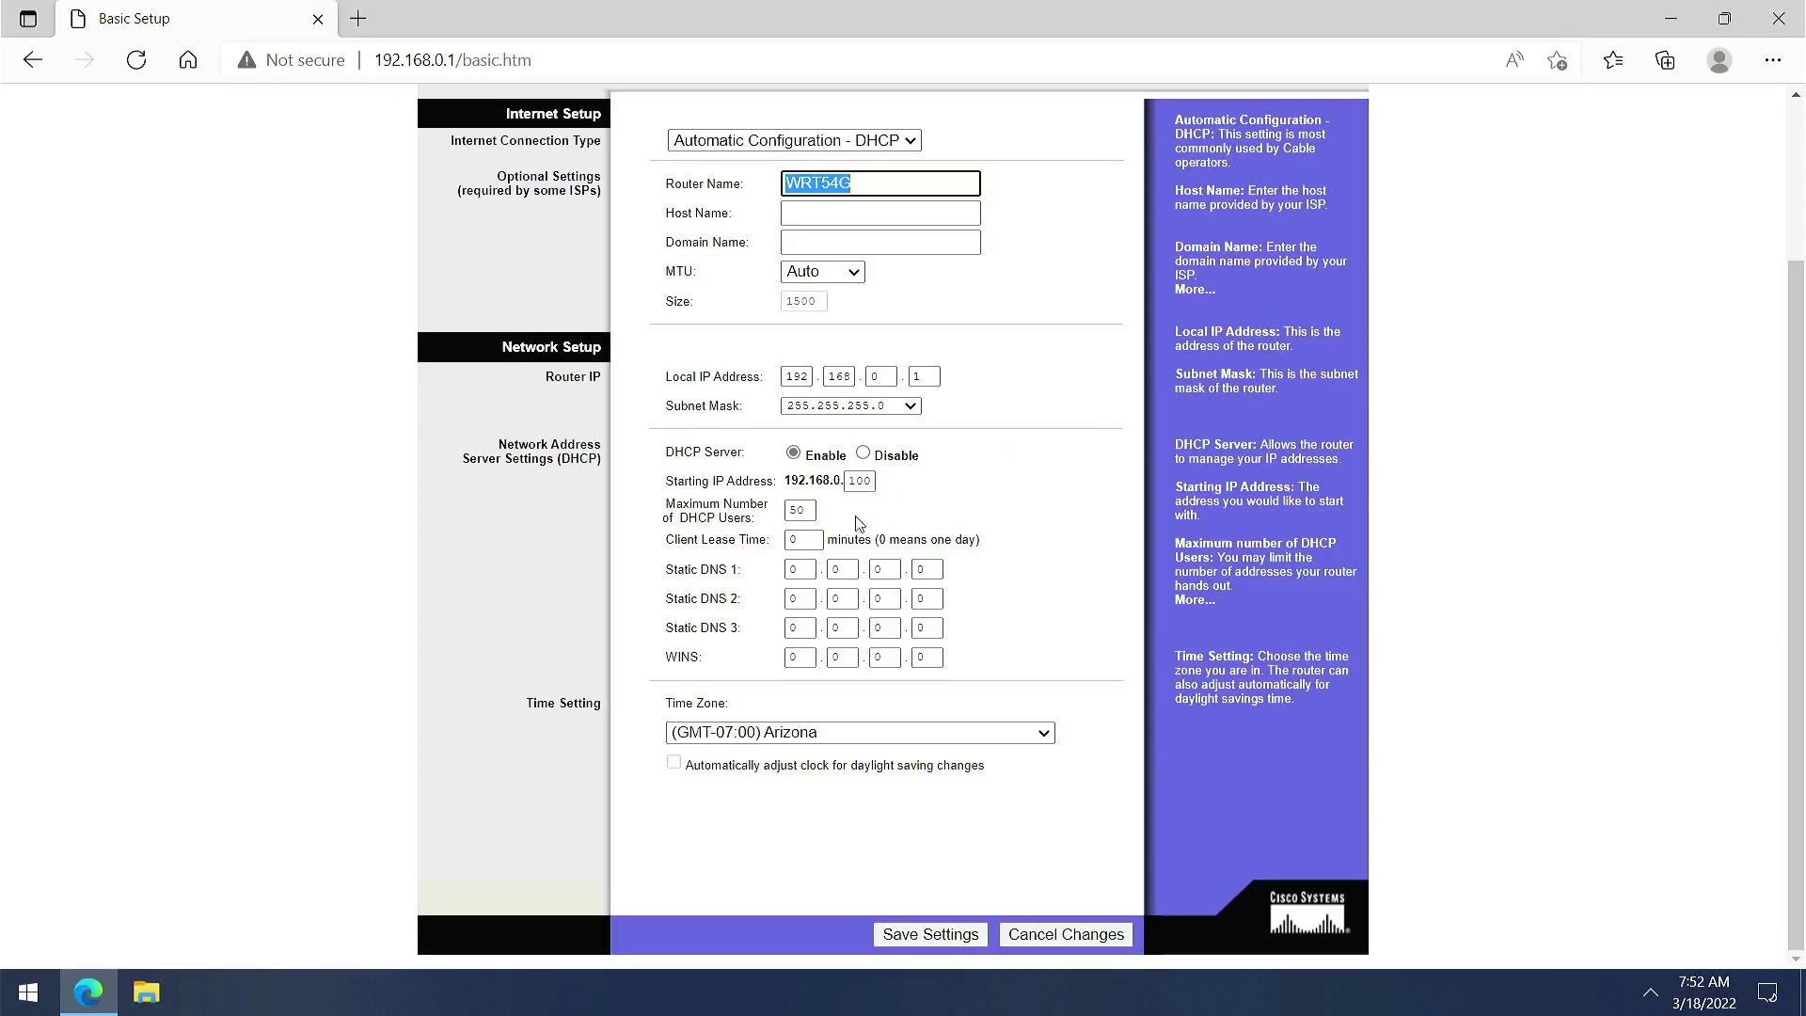
pyautogui.click(865, 185)
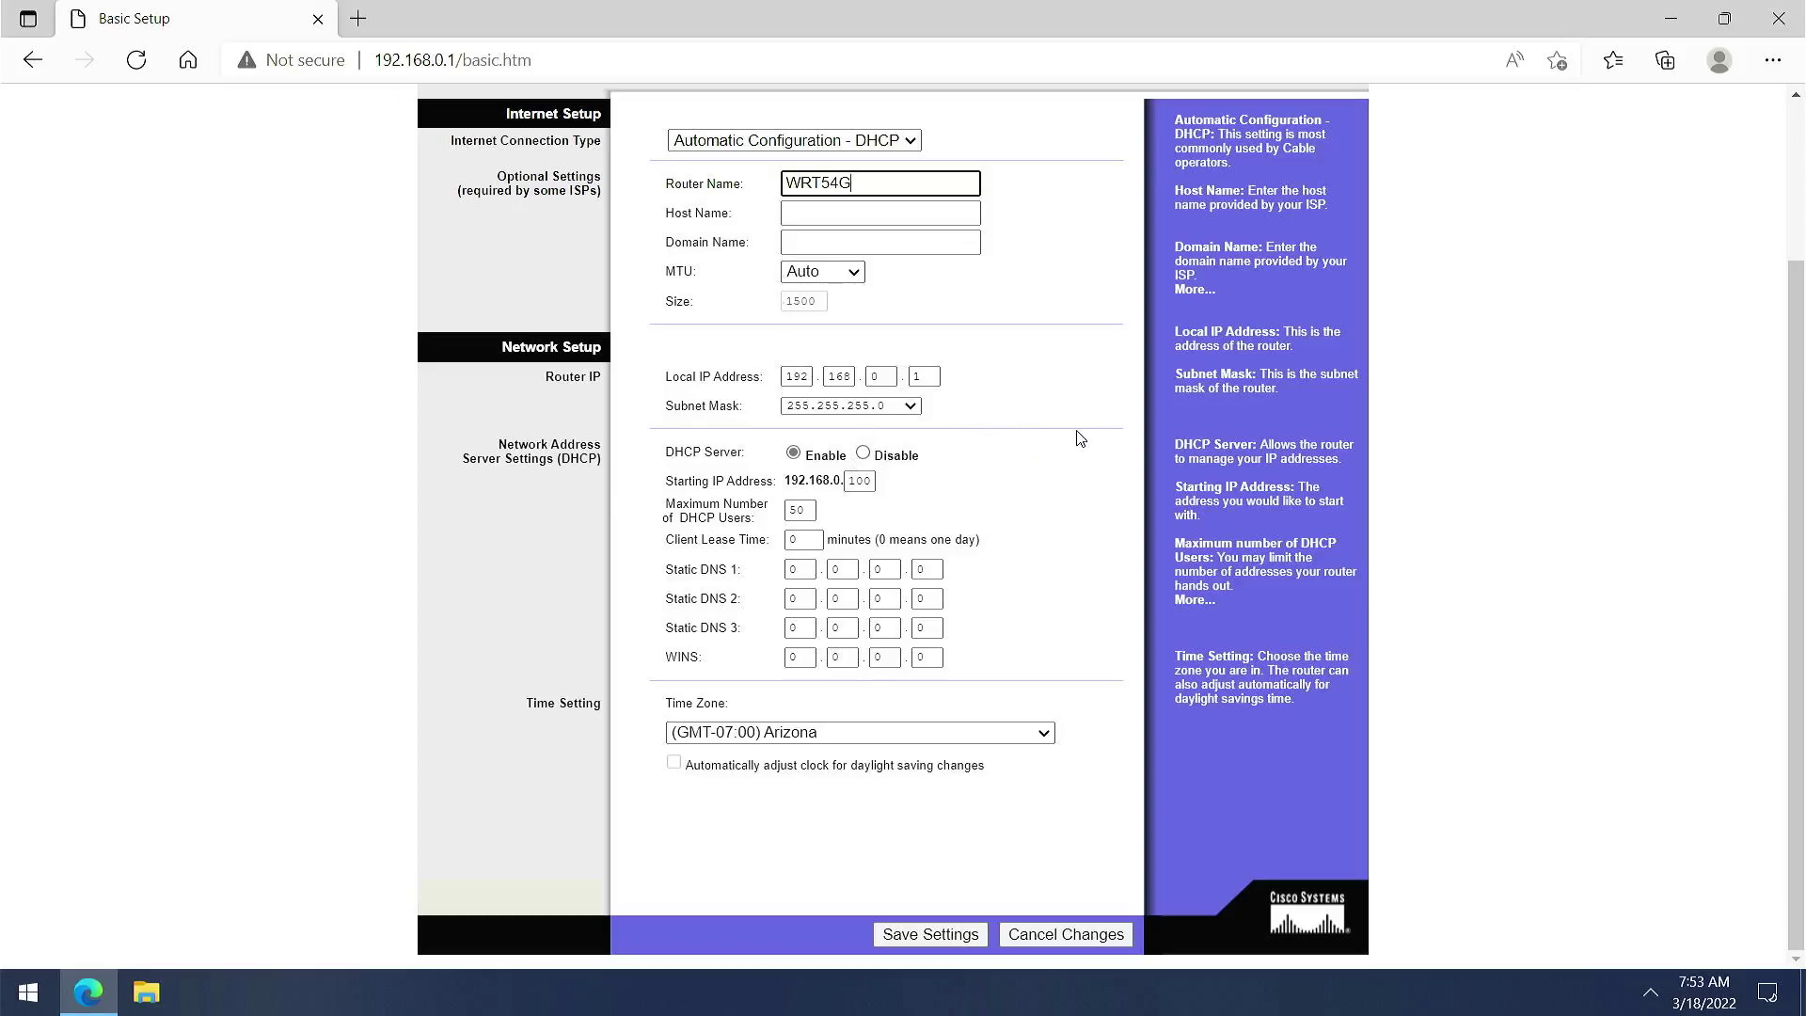
pyautogui.scroll(3, 1080, 438)
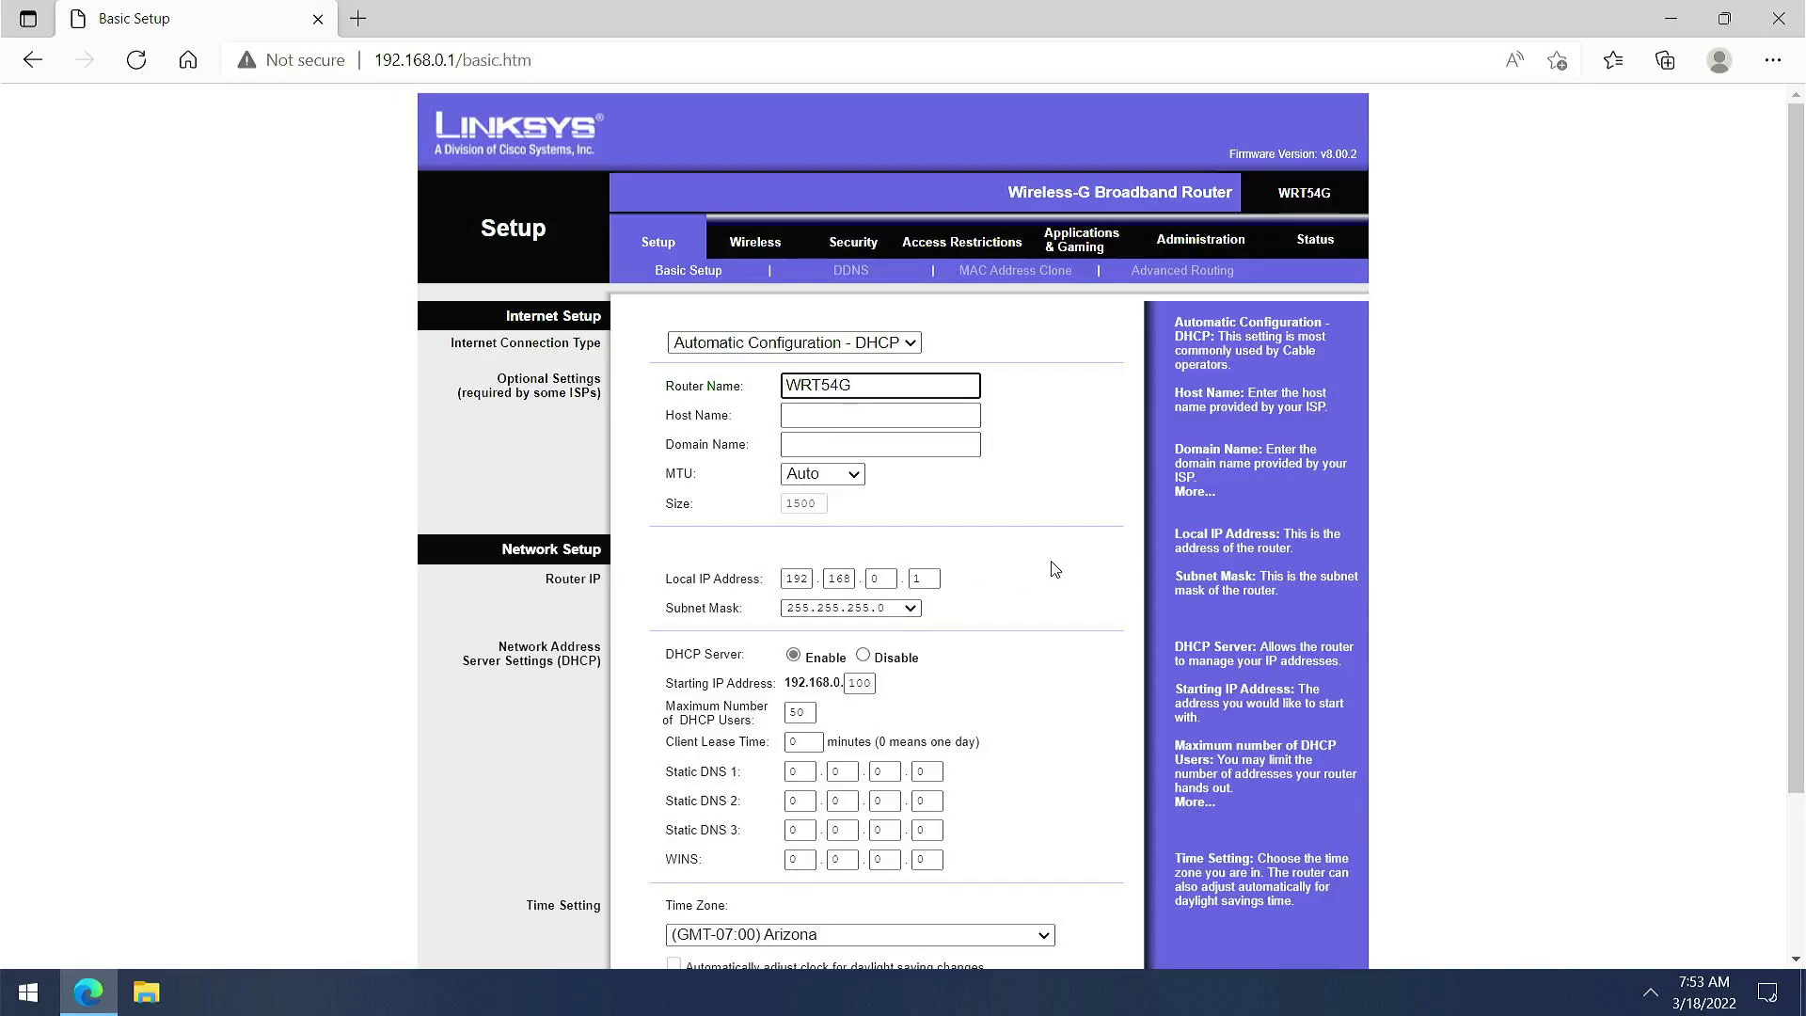
# On Administration Management, highlight the password fields and firmware version, then lock Windows
pyautogui.click(1157, 247)
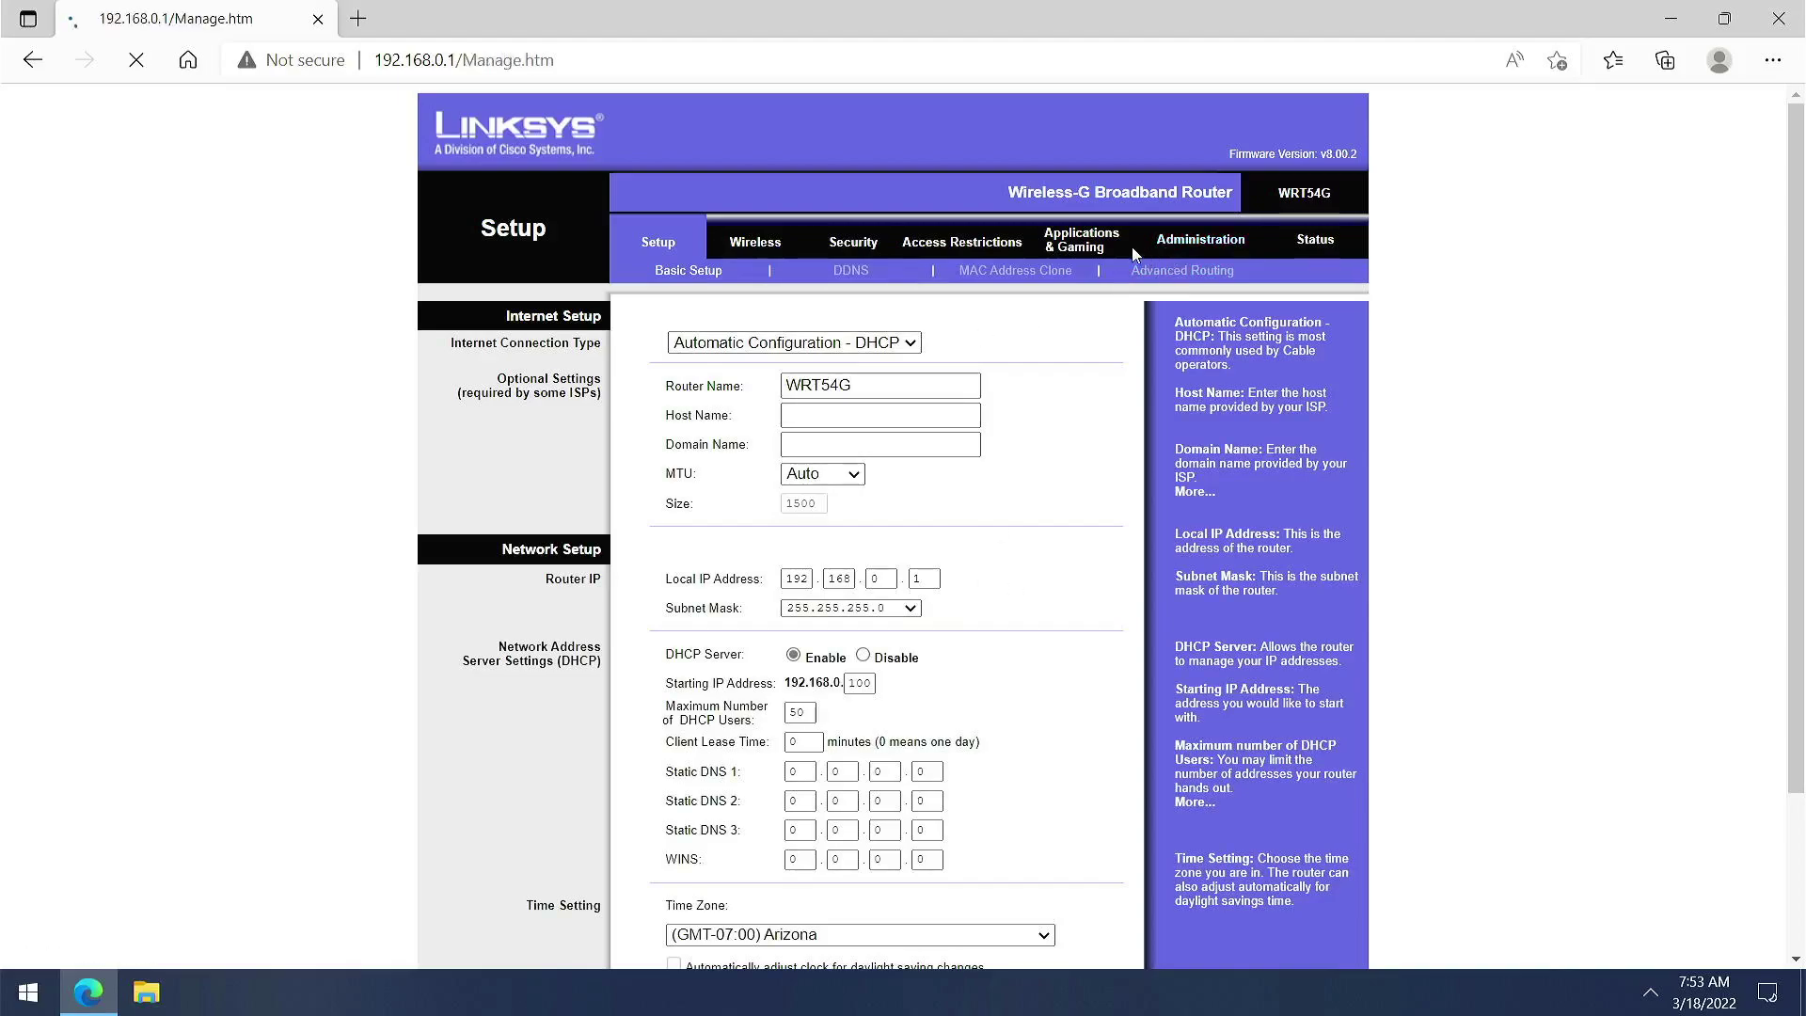
pyautogui.moveTo(741, 368); pyautogui.dragTo(674, 339)
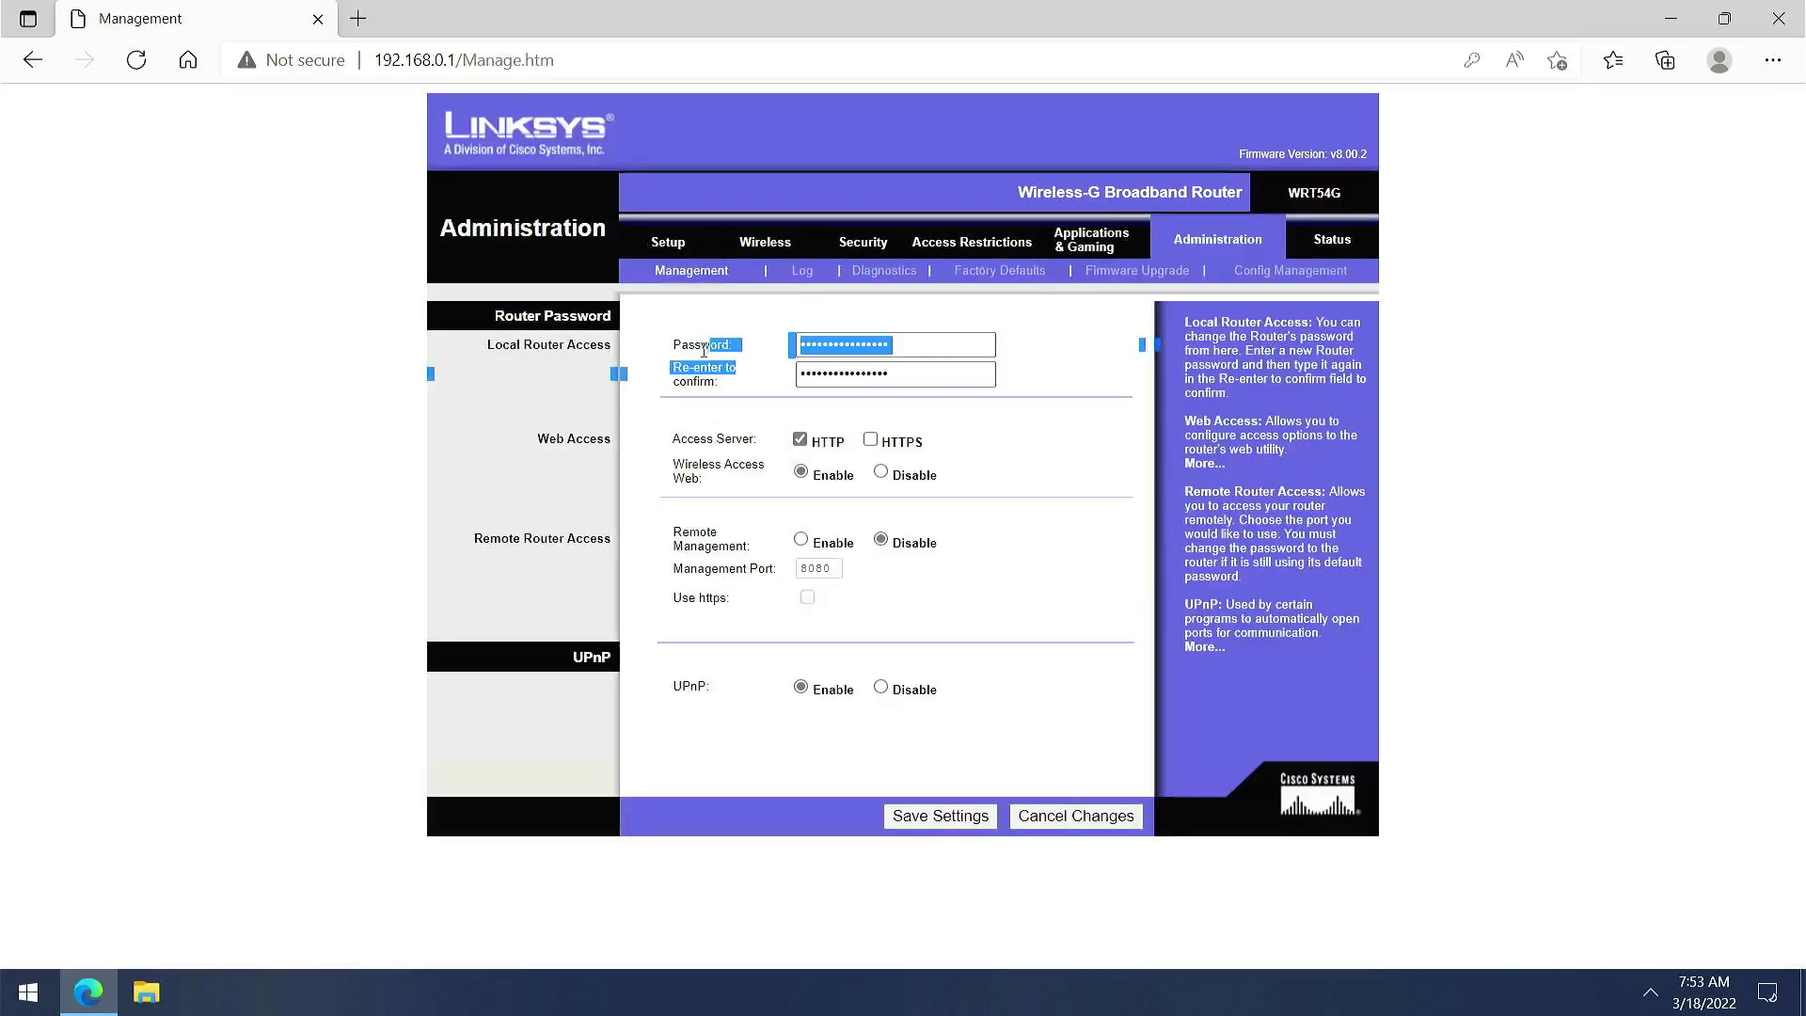
pyautogui.click(733, 382)
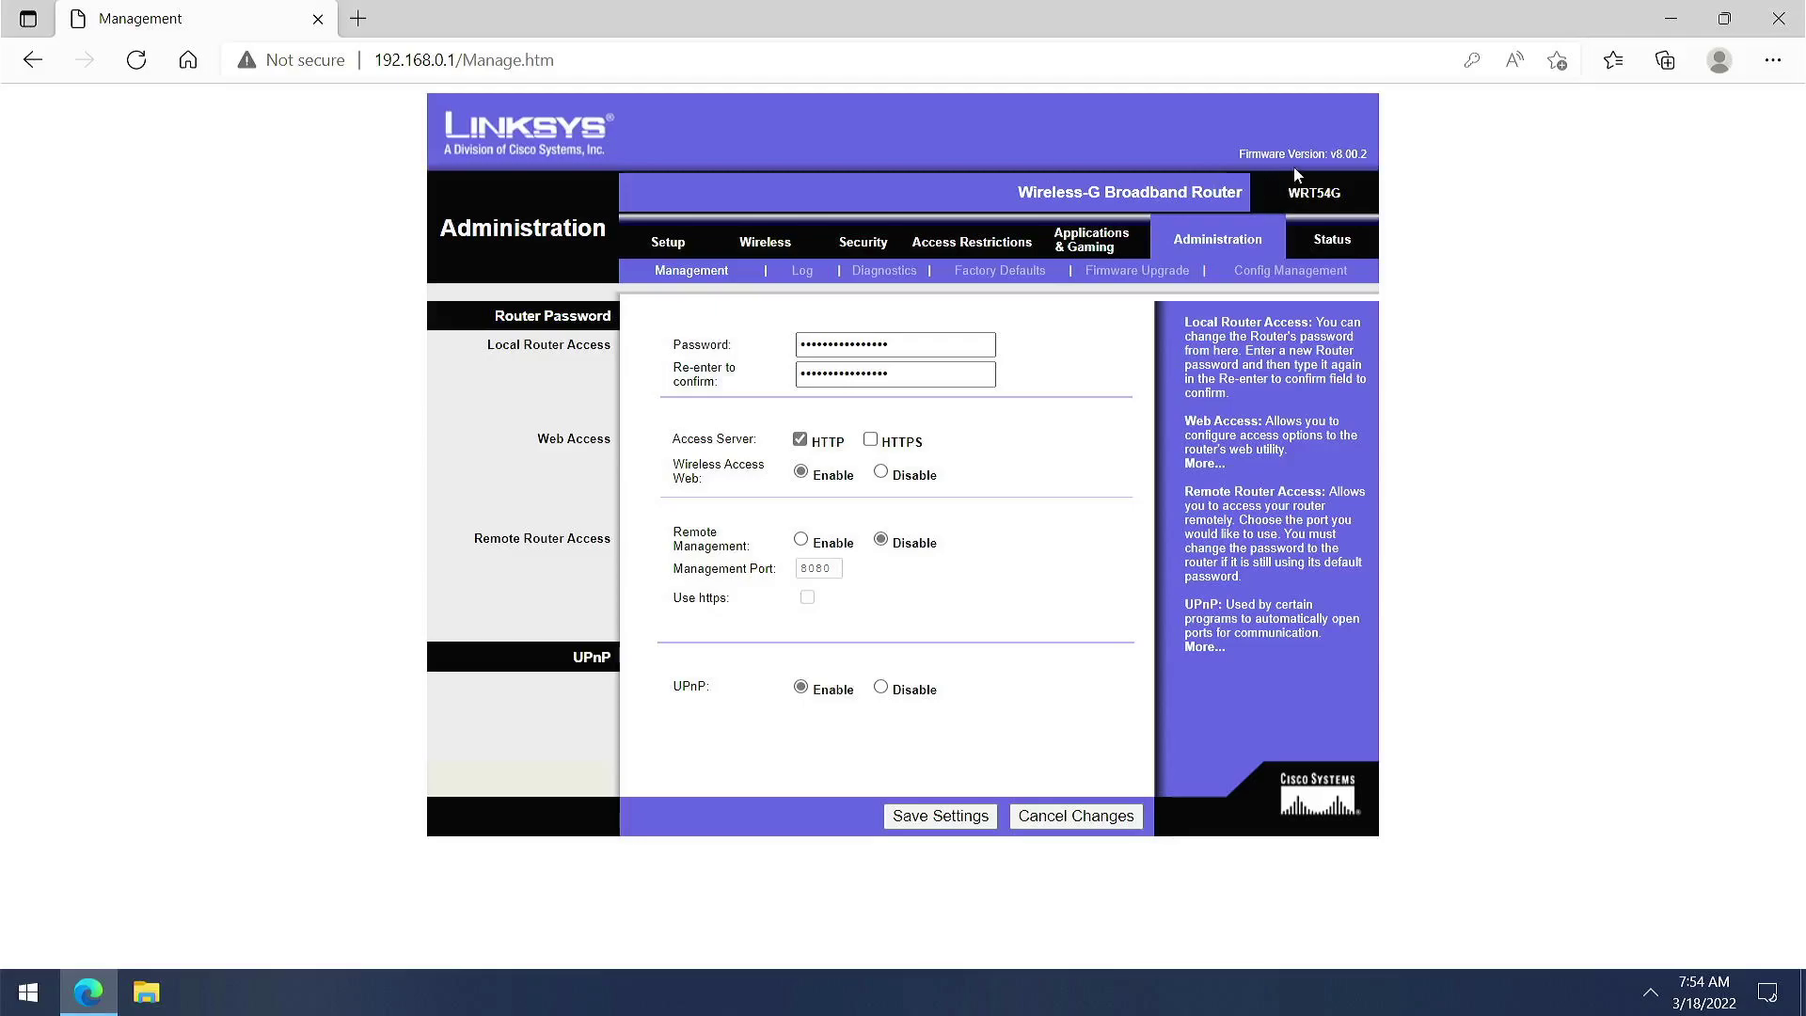
pyautogui.moveTo(1367, 156)
pyautogui.mouseDown()
pyautogui.moveTo(1286, 157)
pyautogui.moveTo(1358, 164)
pyautogui.mouseUp()
pyautogui.click(1260, 158)
pyautogui.press('super+l')
# Try PPPoE as Internet Connection Type, then revert to Automatic Configuration - DHCP
pyautogui.click(669, 248)
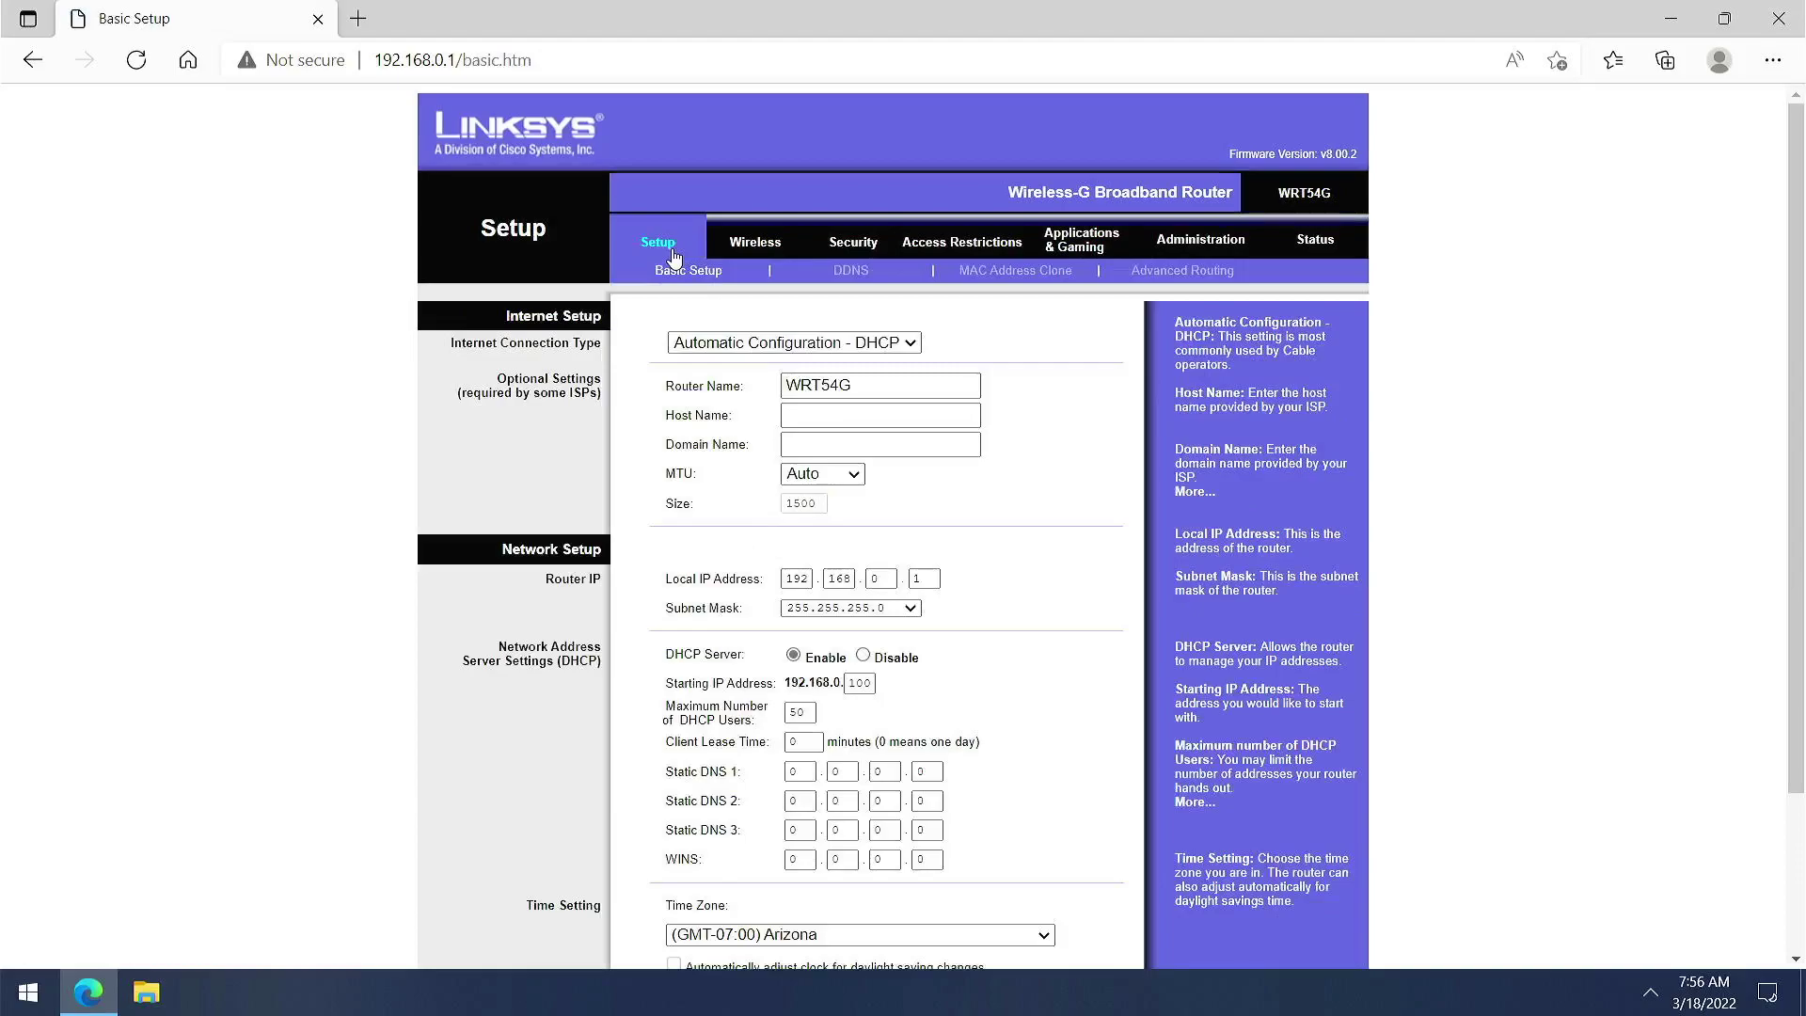
pyautogui.click(899, 345)
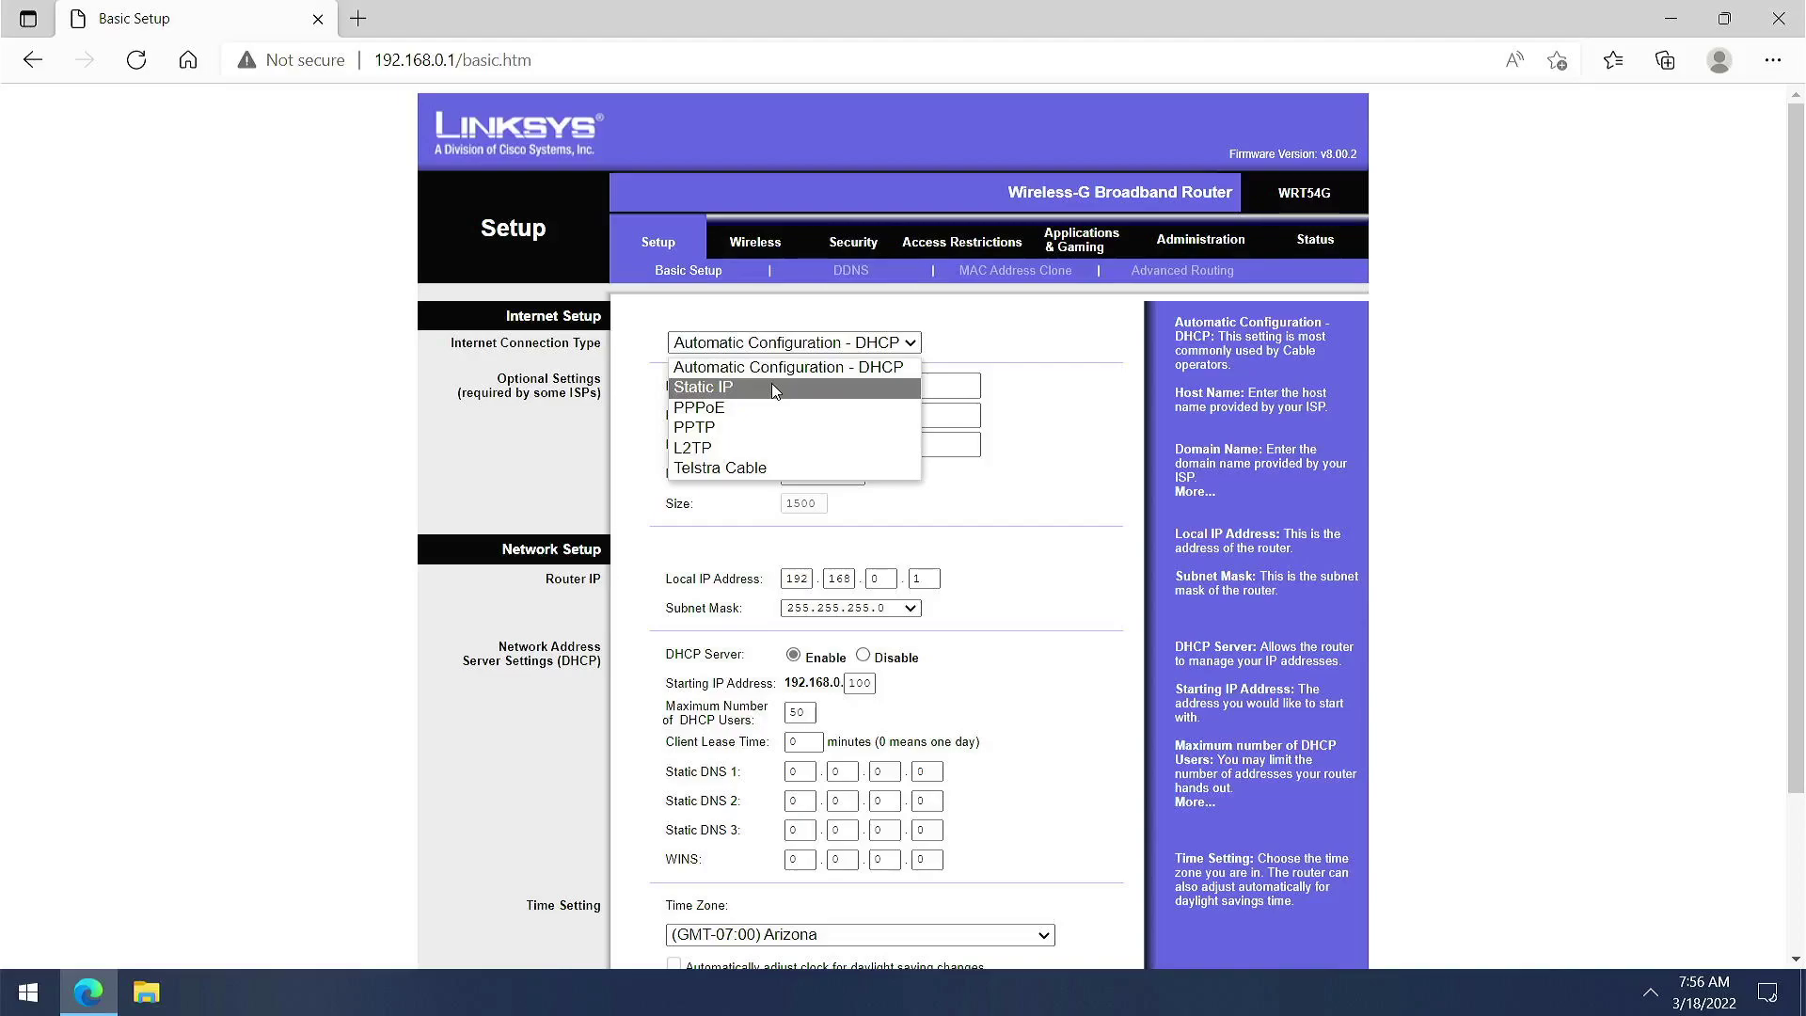
pyautogui.click(711, 412)
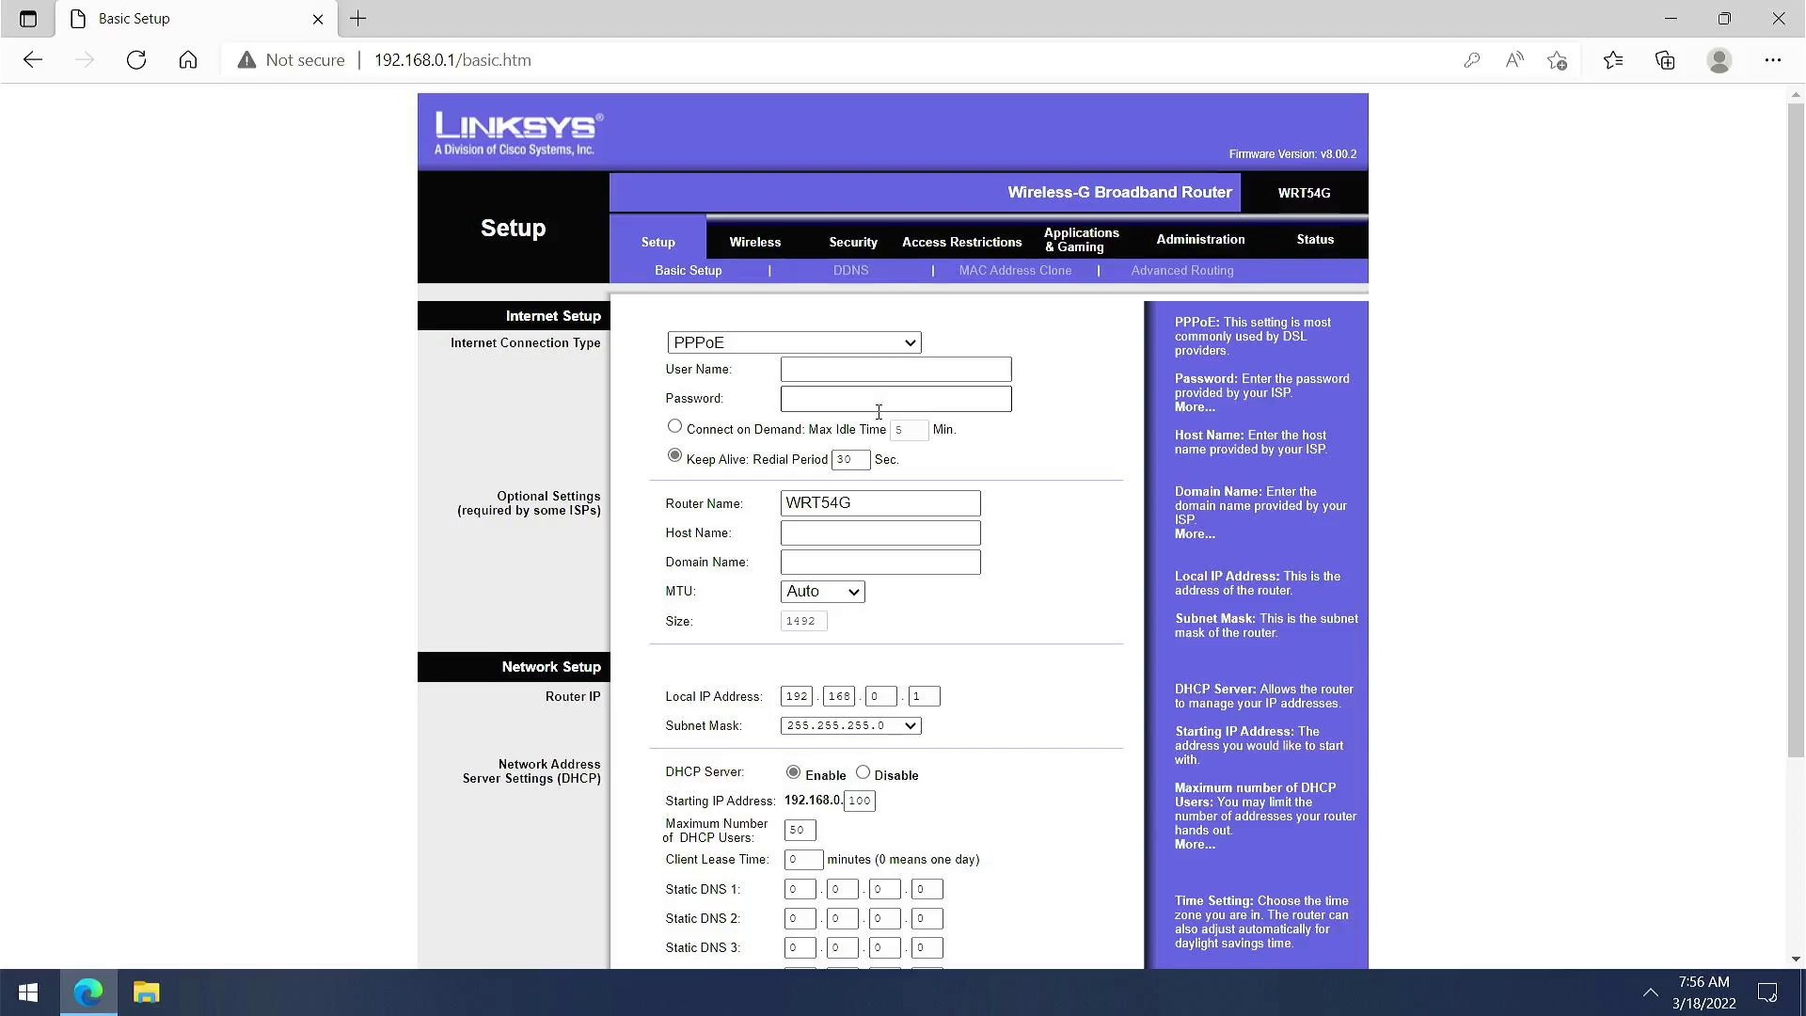
pyautogui.click(909, 346)
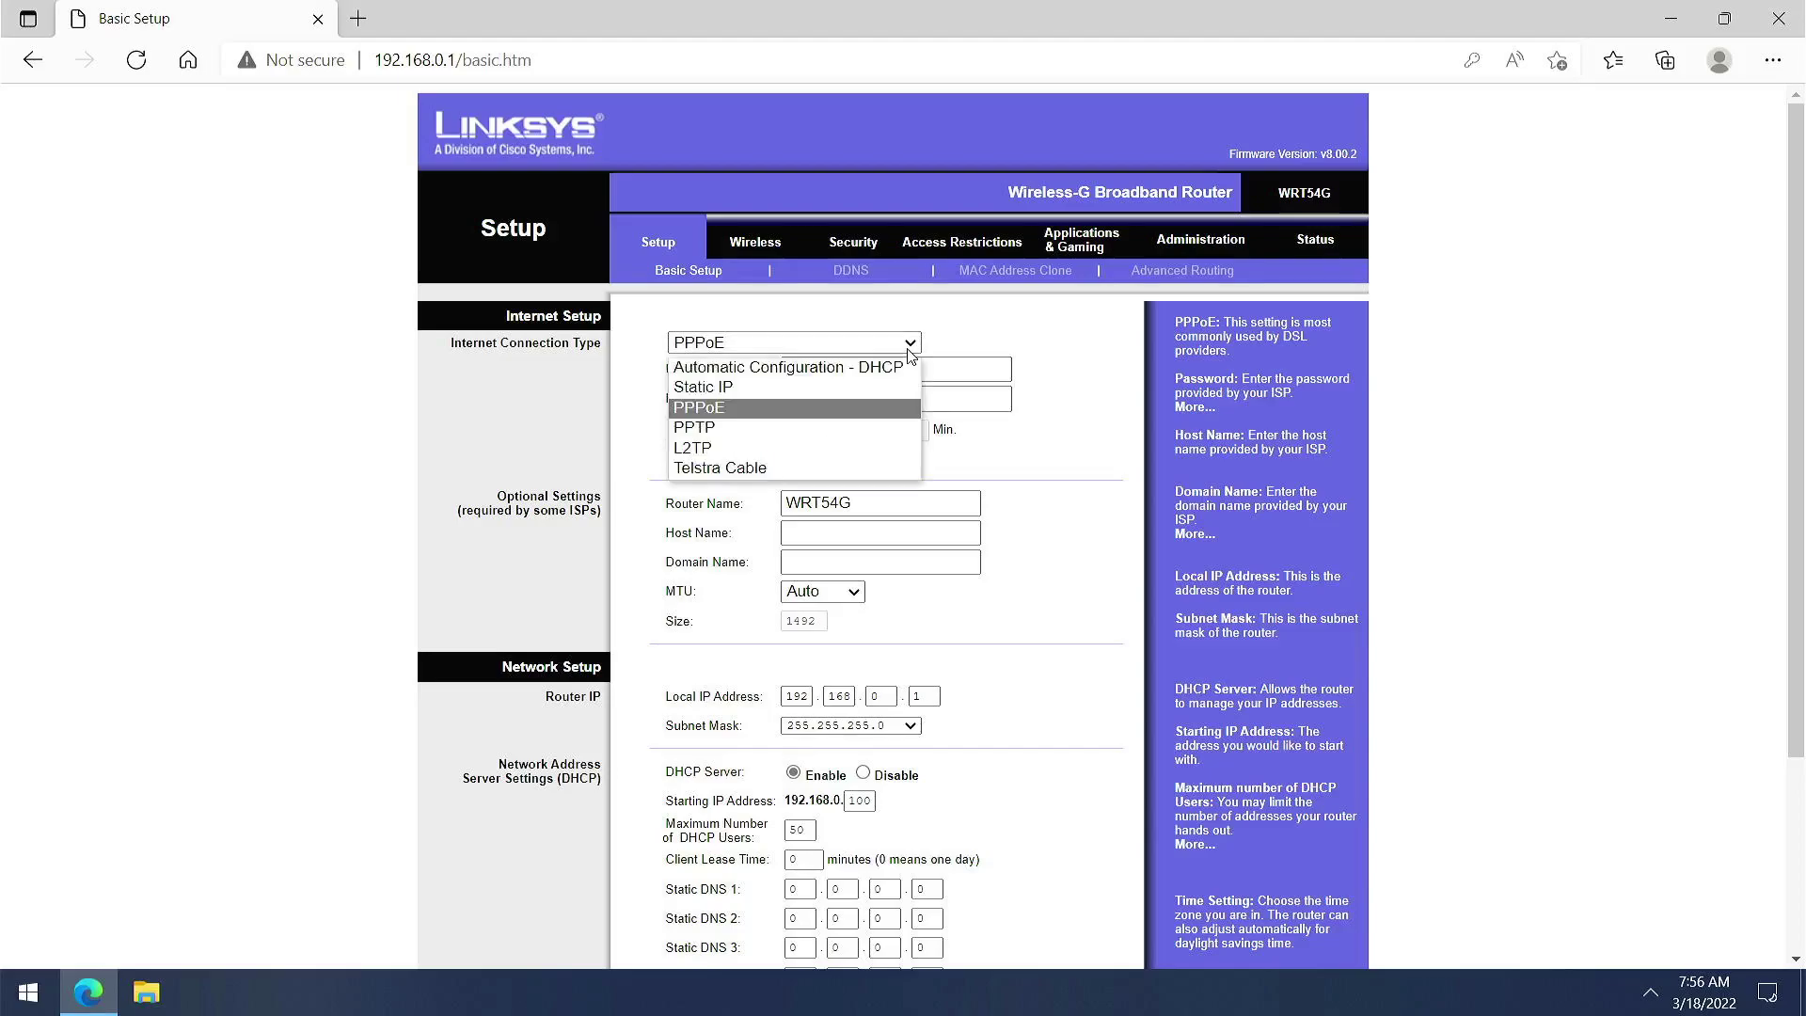
pyautogui.click(876, 367)
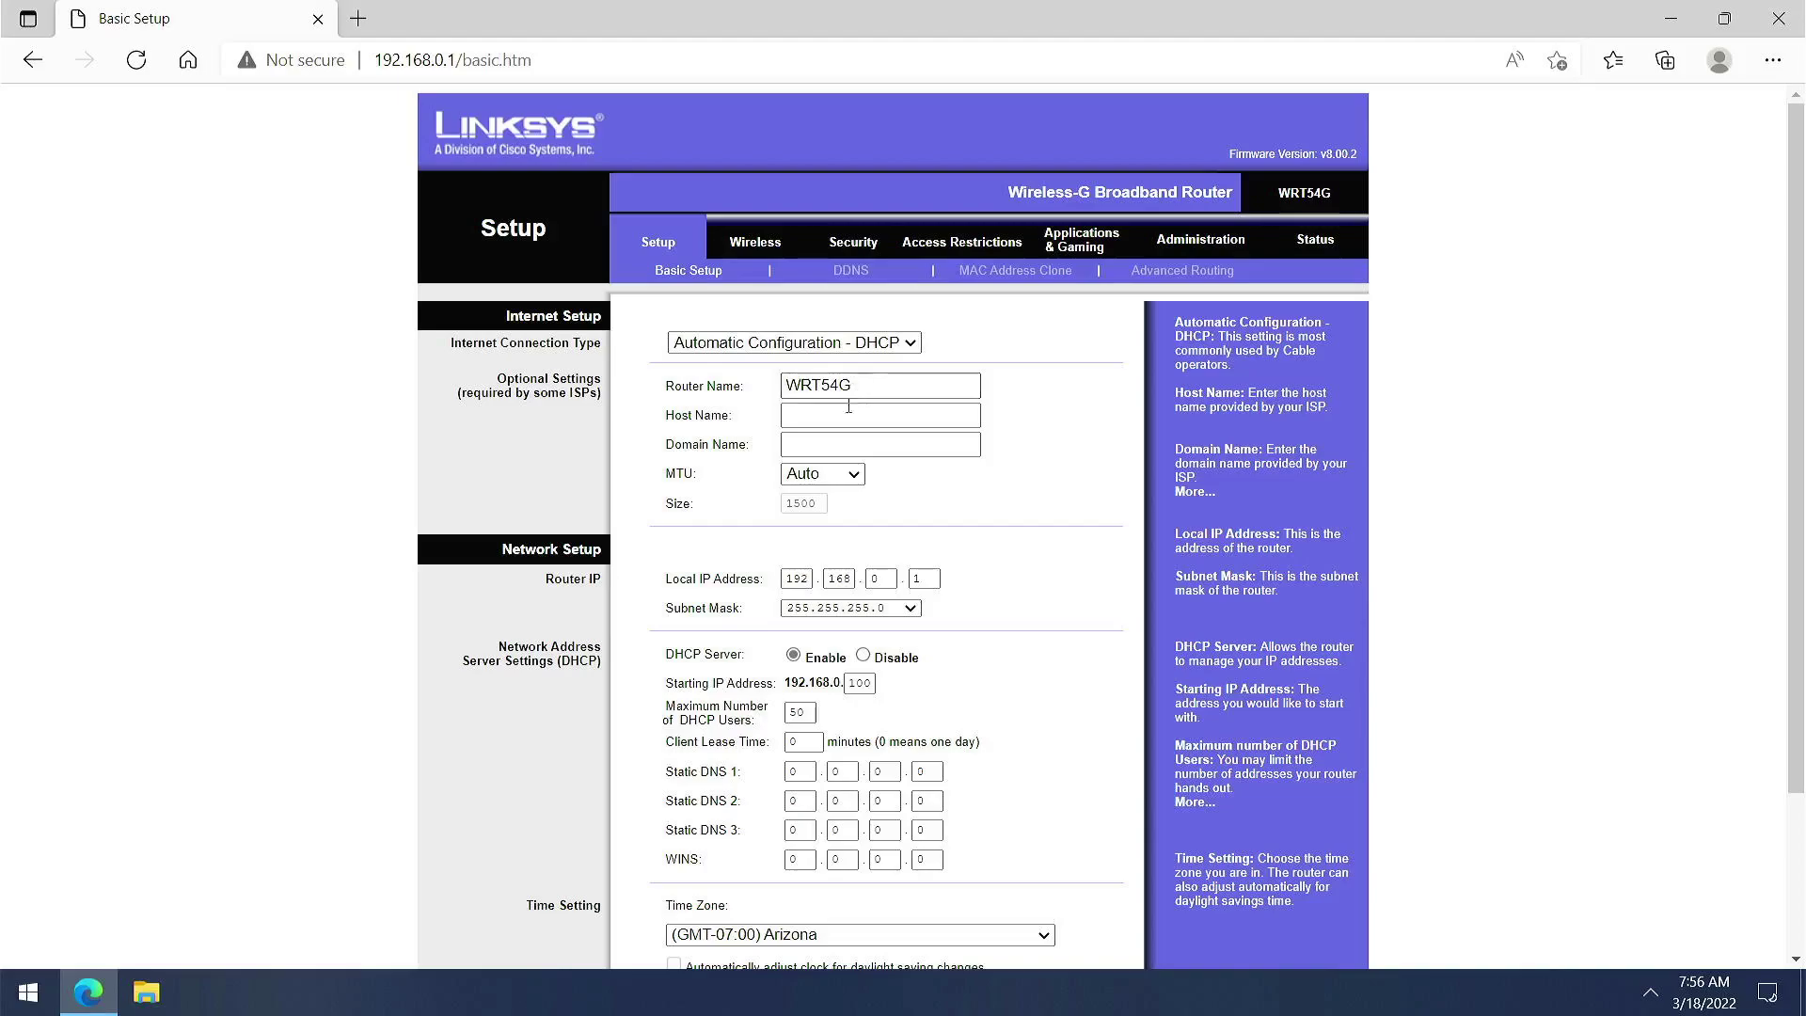
pyautogui.click(771, 250)
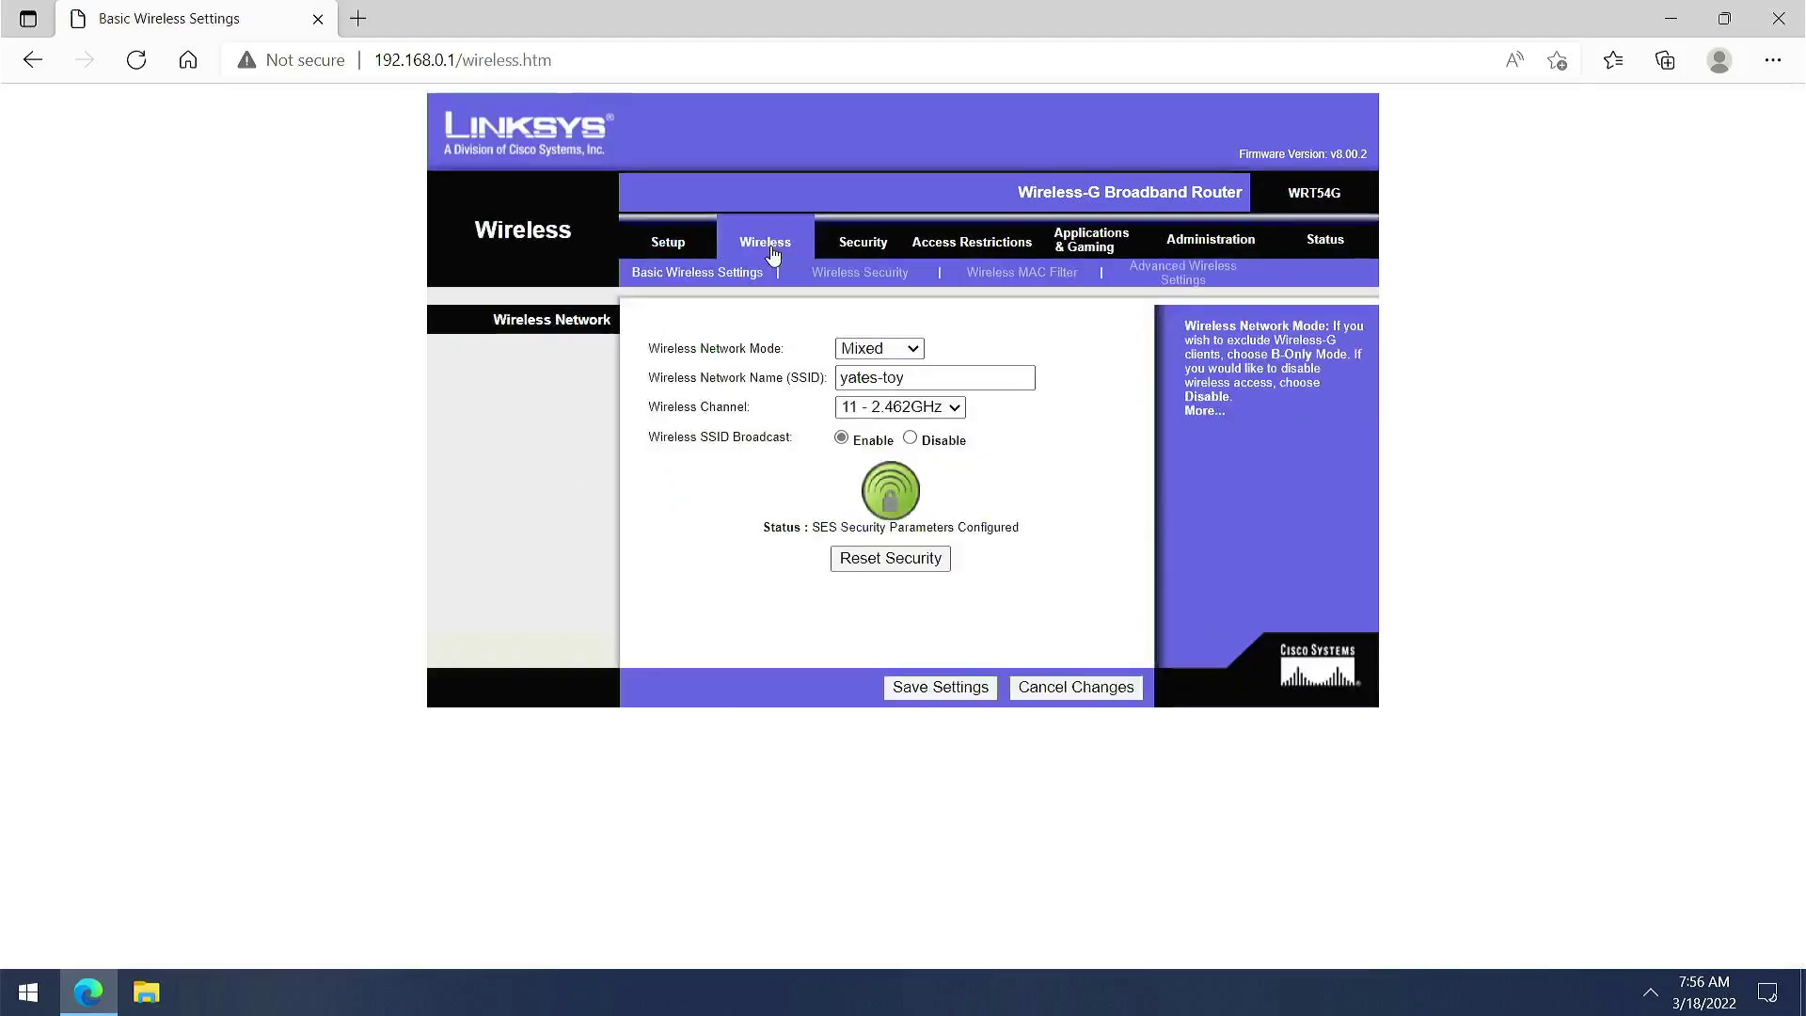
pyautogui.click(942, 412)
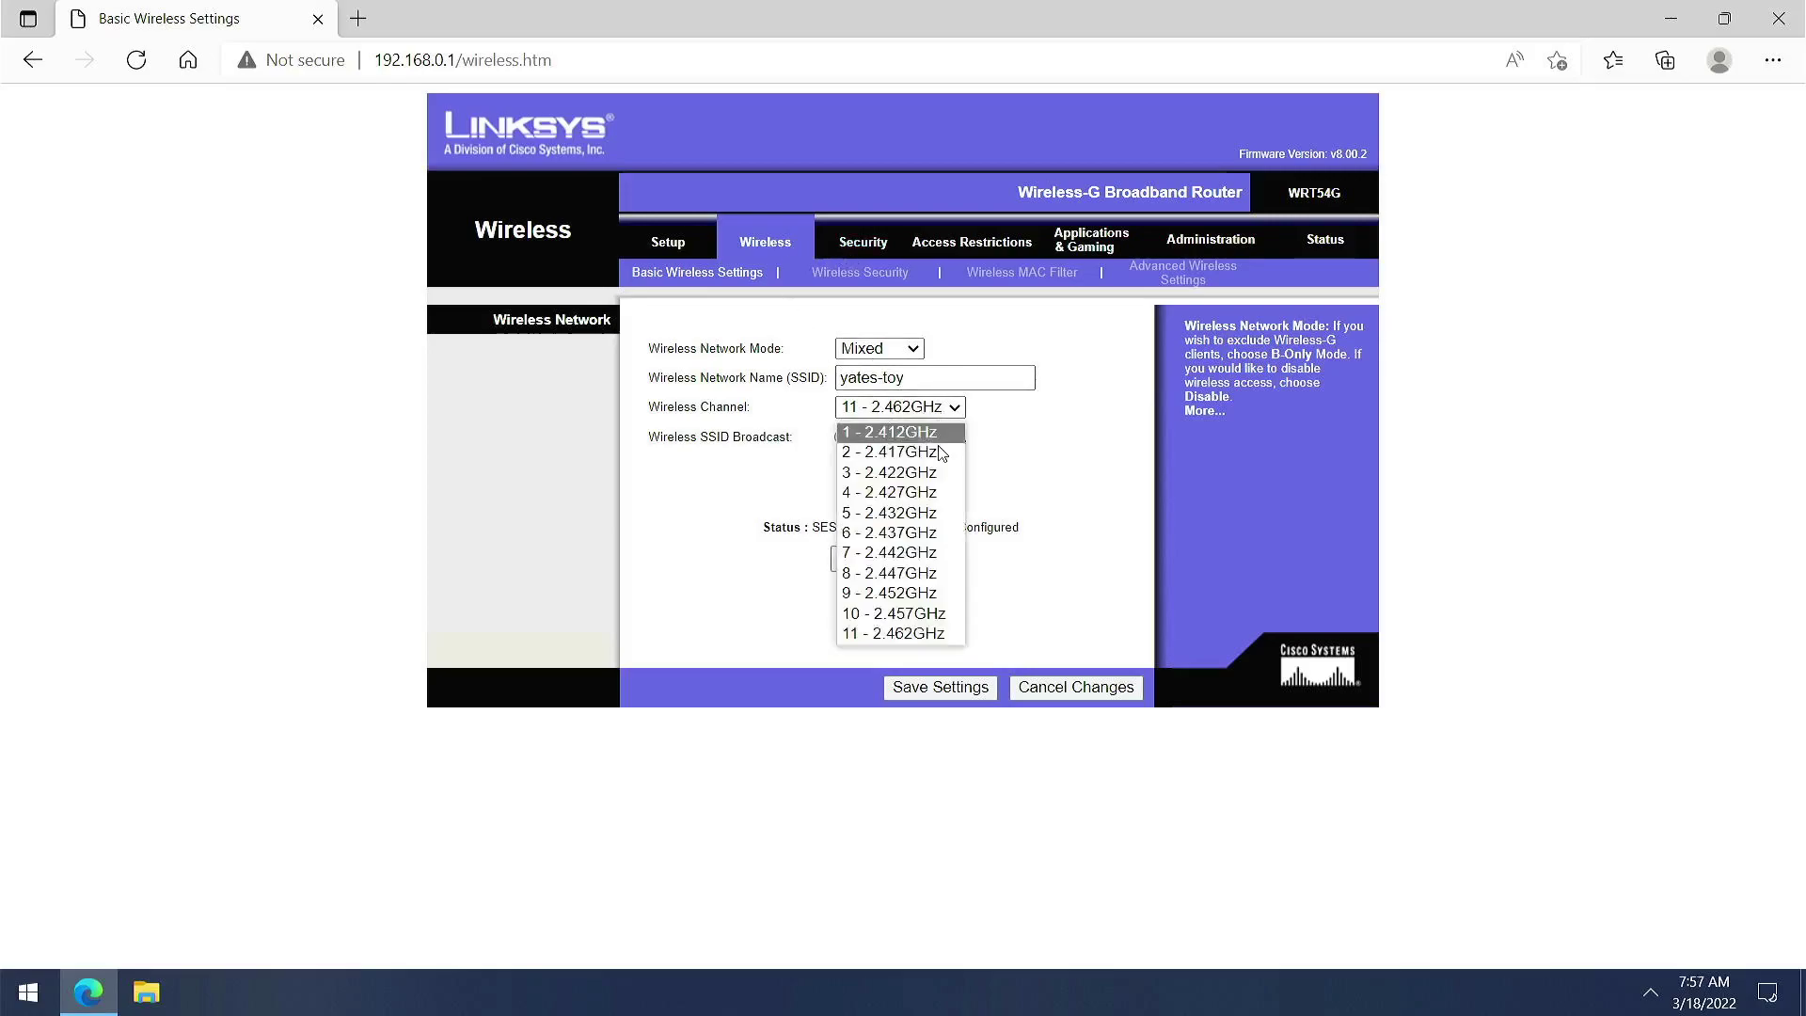
pyautogui.click(1047, 481)
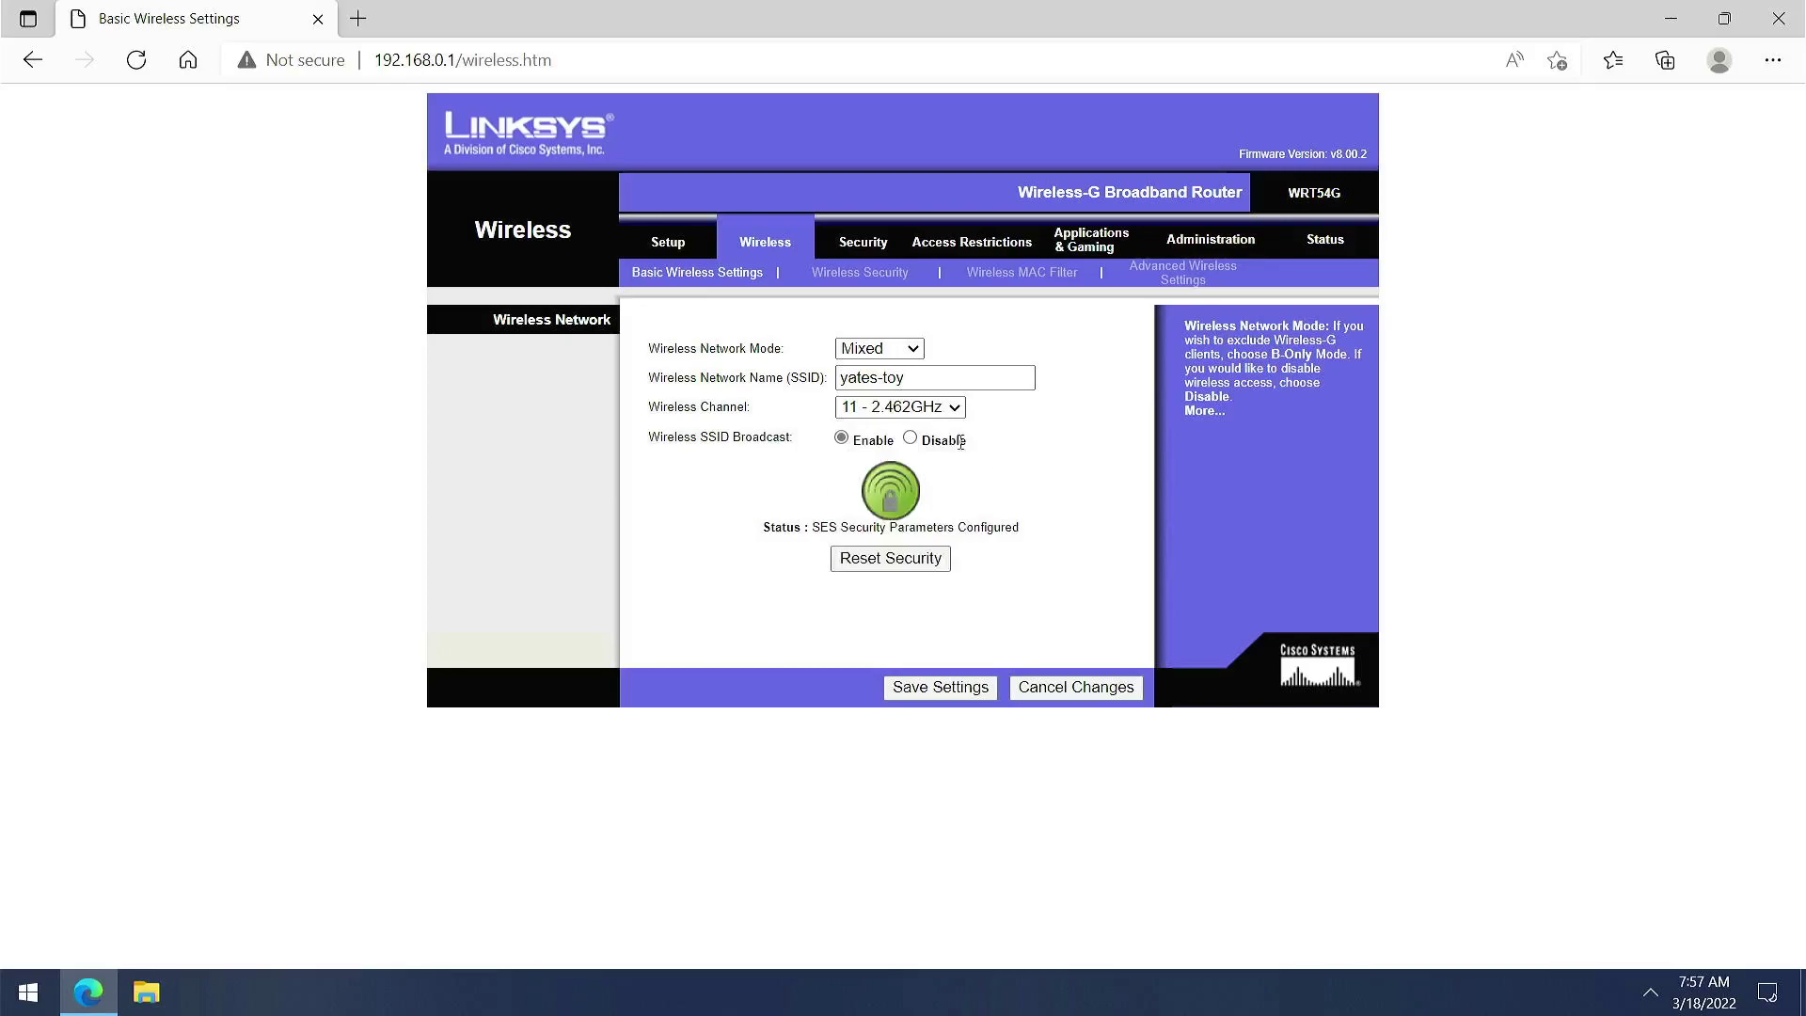
pyautogui.click(947, 414)
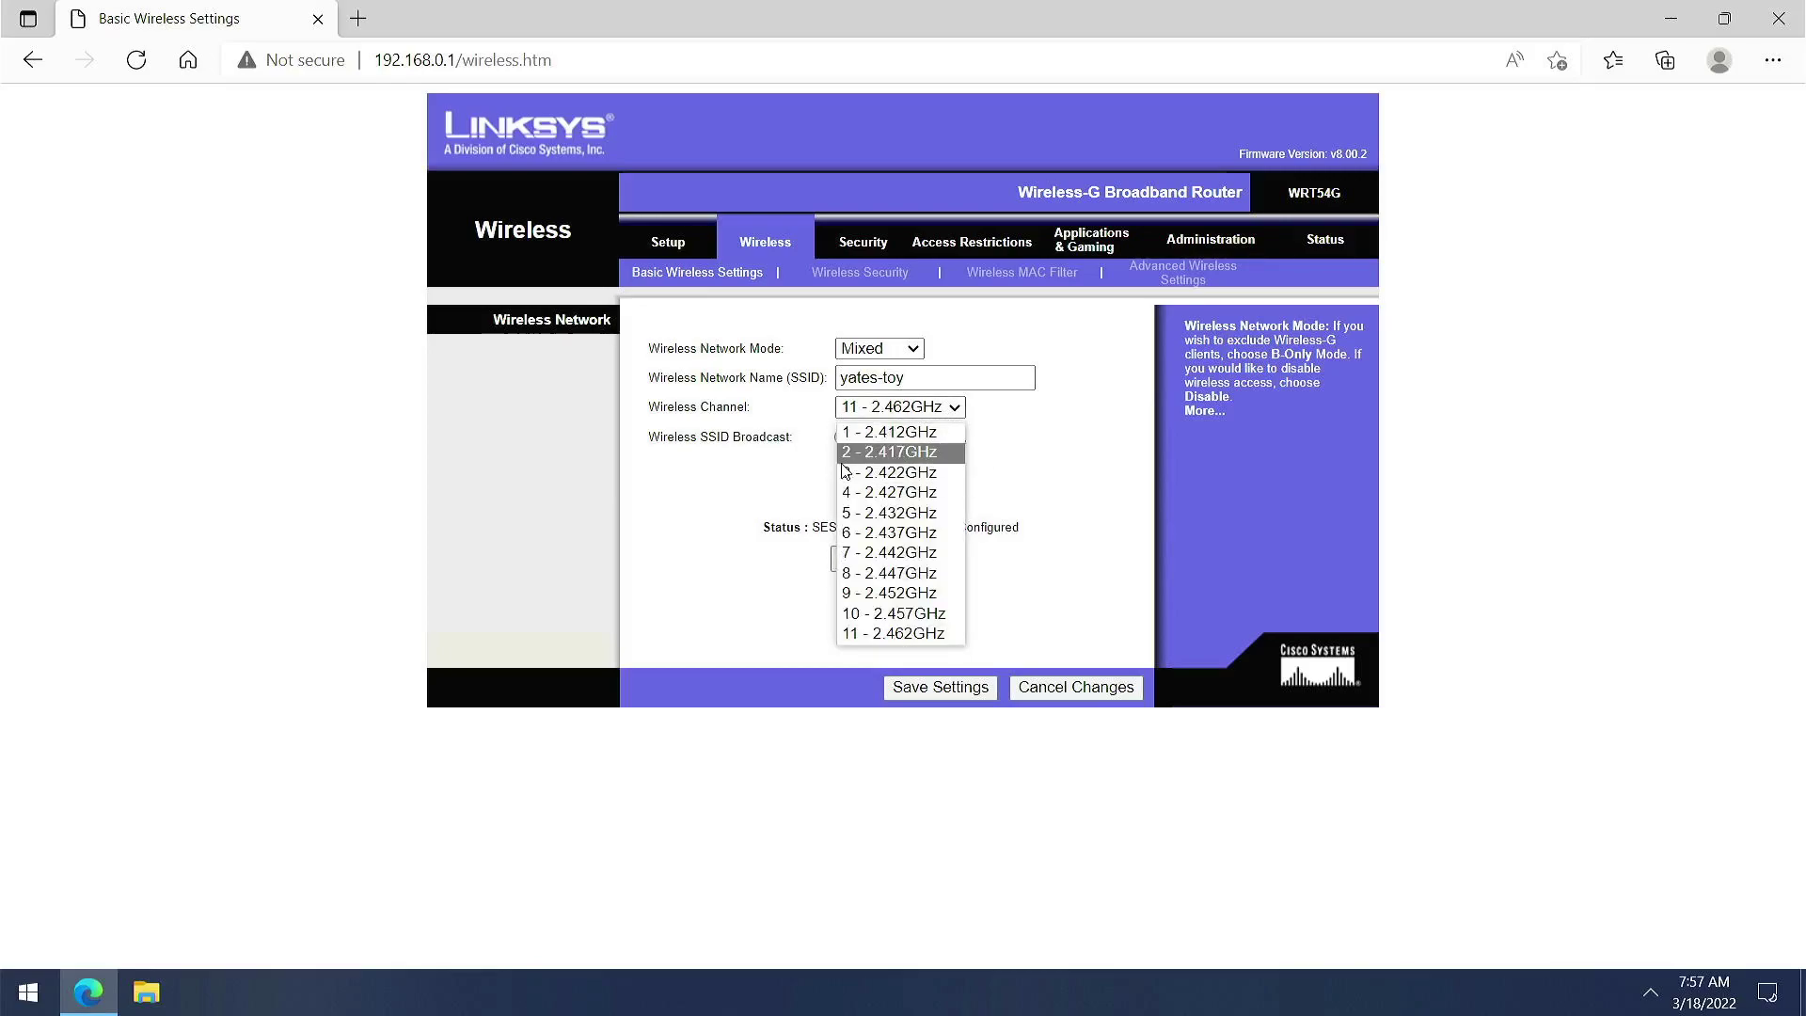
pyautogui.press('Up')
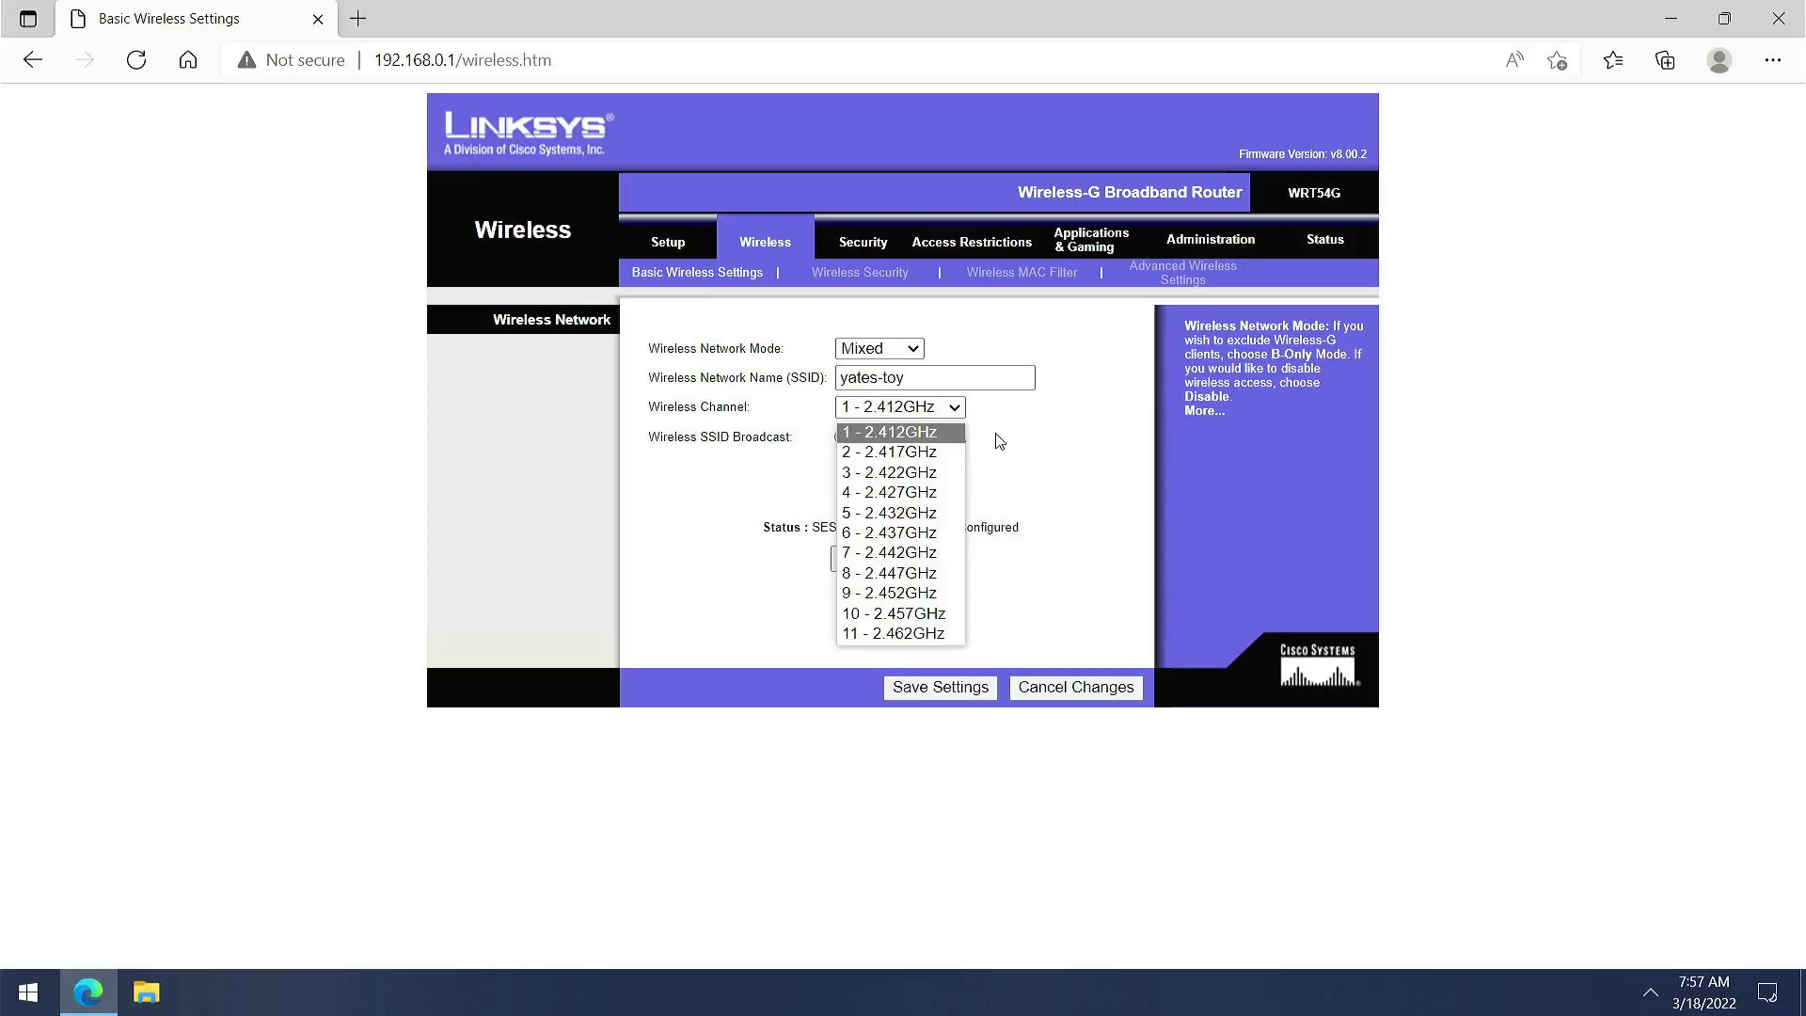
pyautogui.click(1002, 442)
pyautogui.click(917, 351)
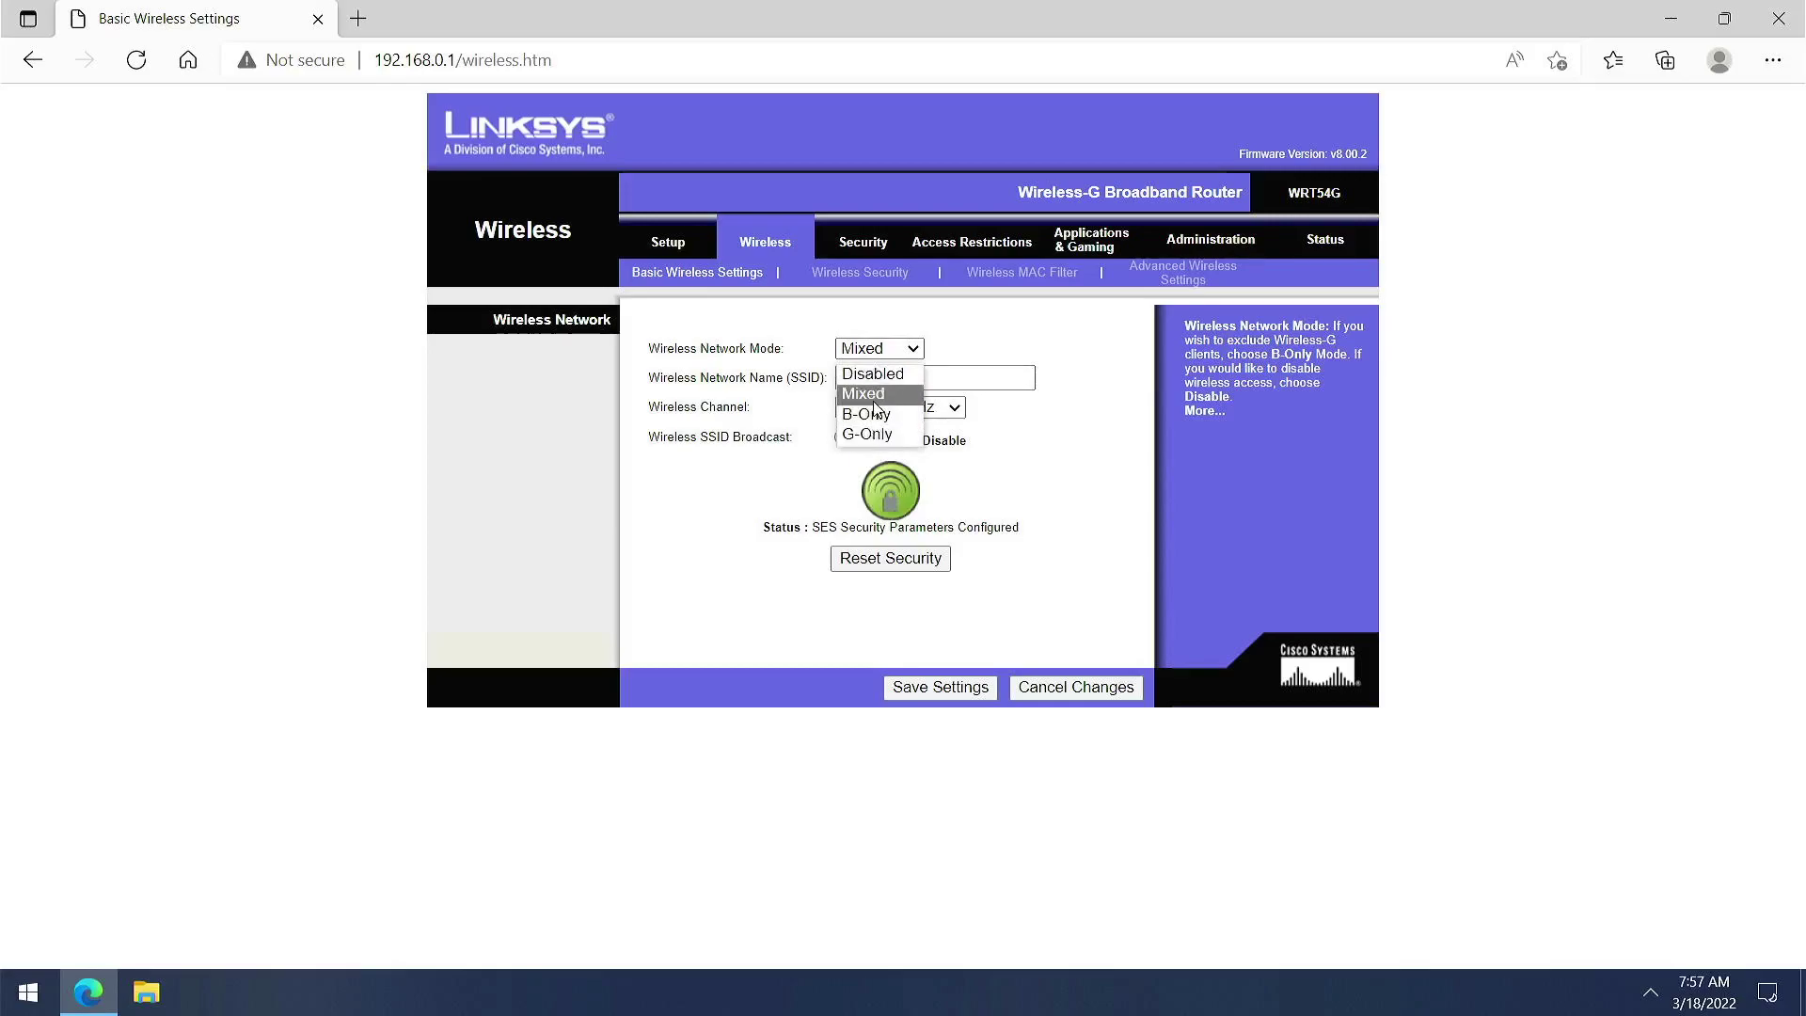
pyautogui.click(874, 400)
pyautogui.click(913, 353)
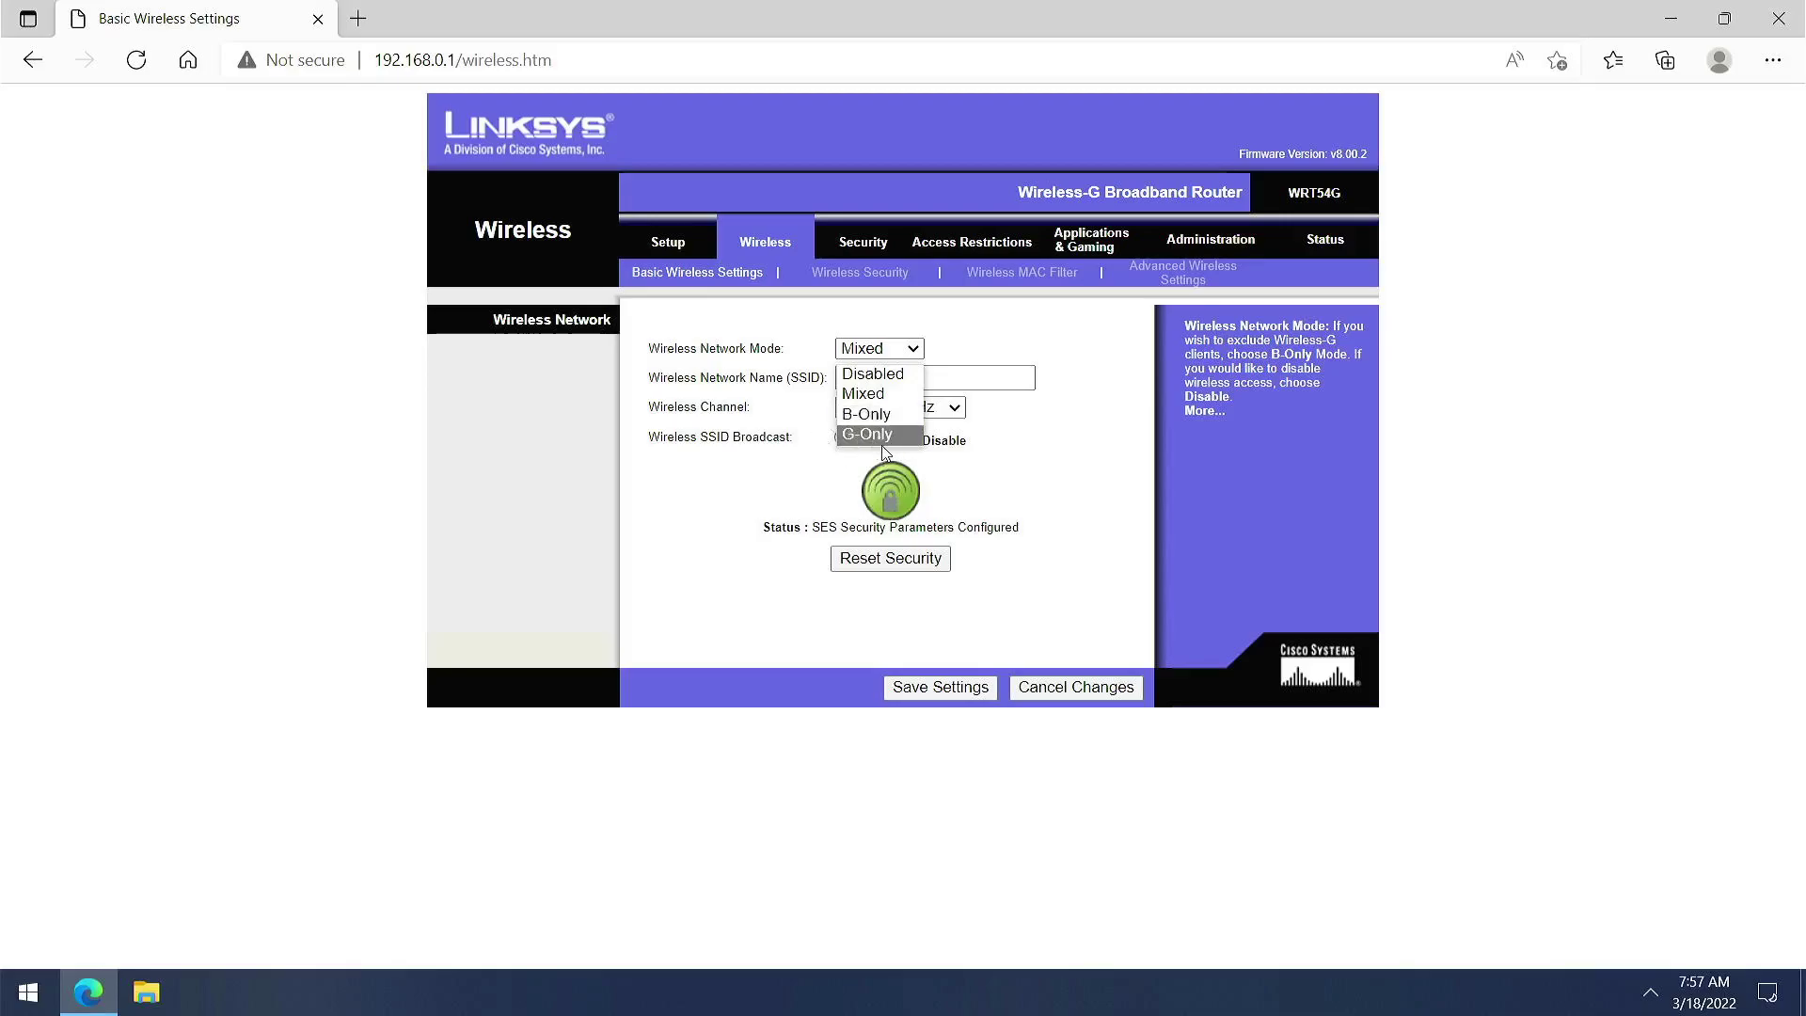
pyautogui.click(866, 249)
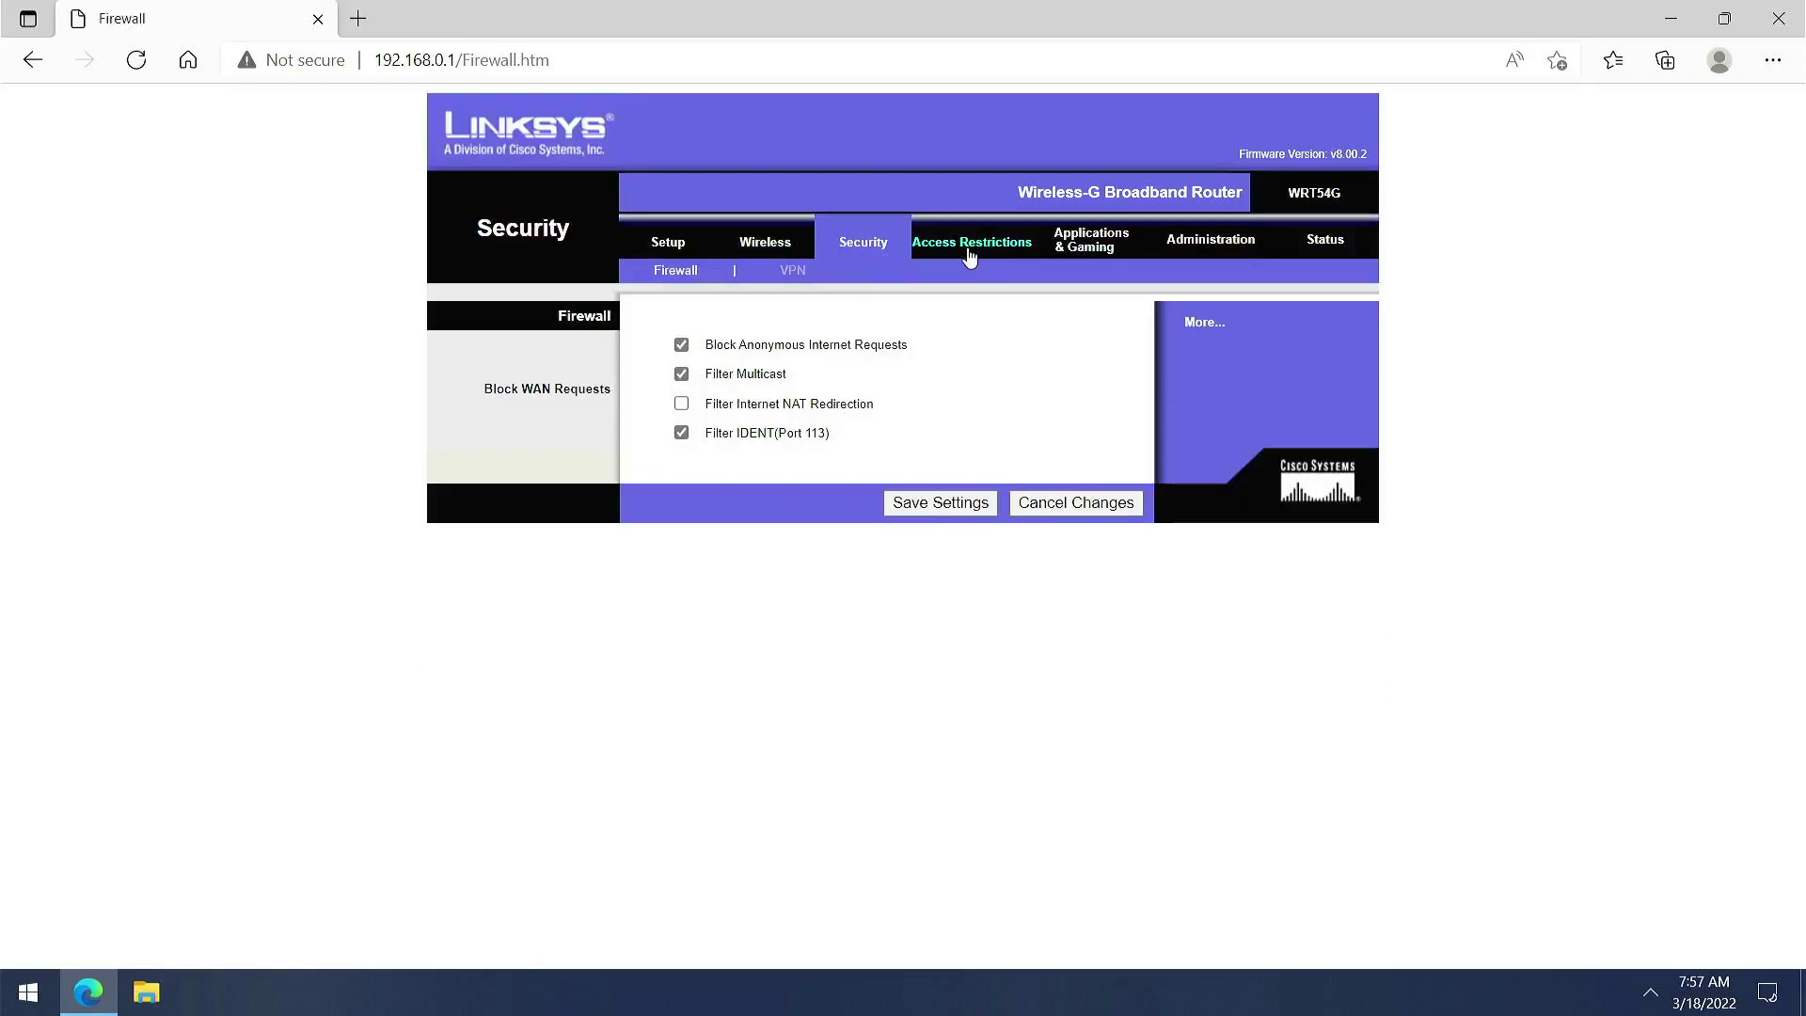